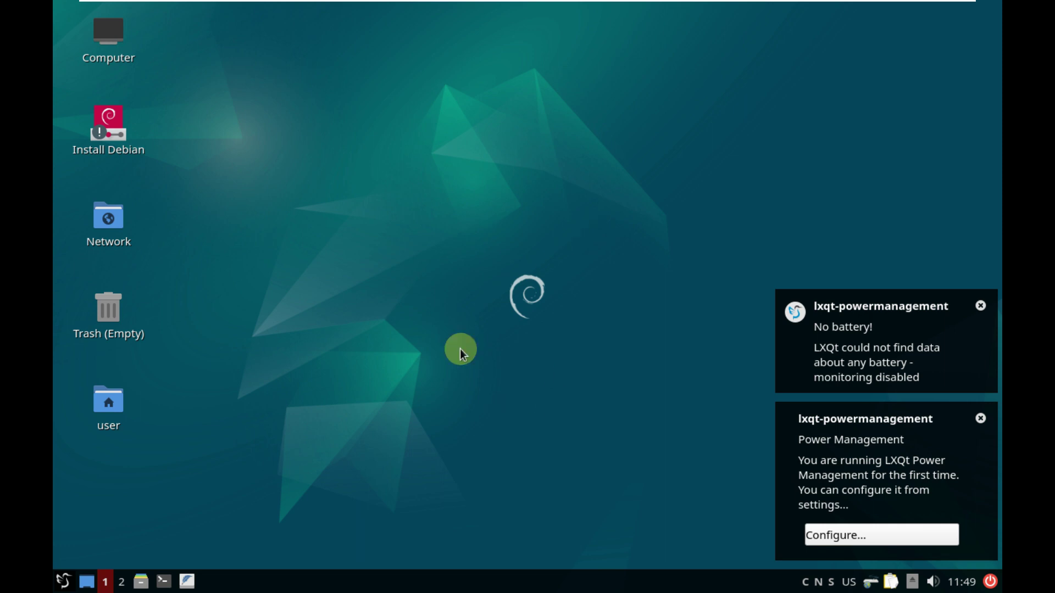
Centre the virtual machine view and open LXQt Monitor Settings from the launcher
mouse_move(857, 5)
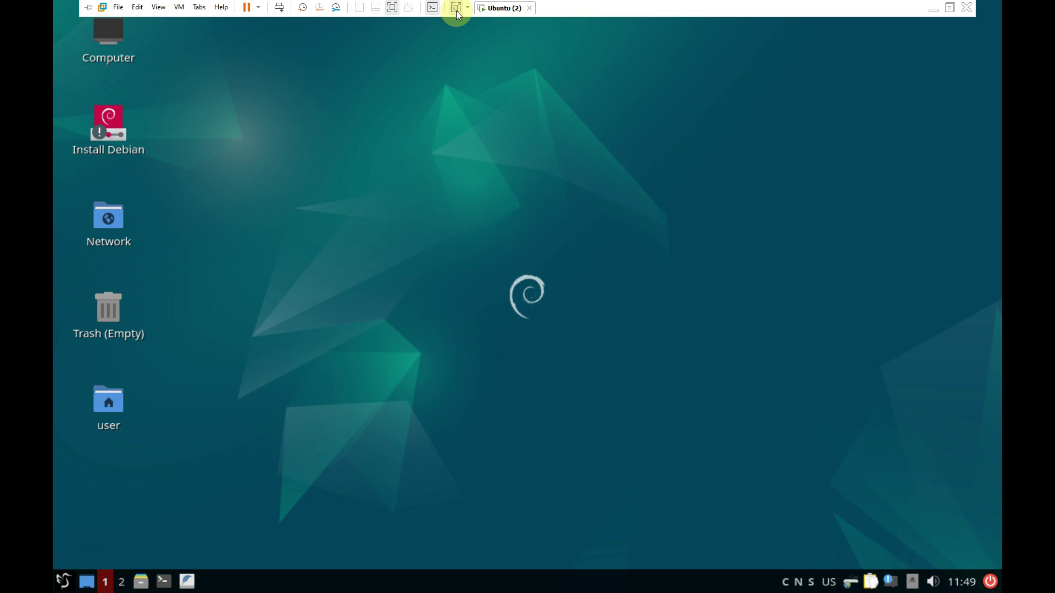
left_click(456, 11)
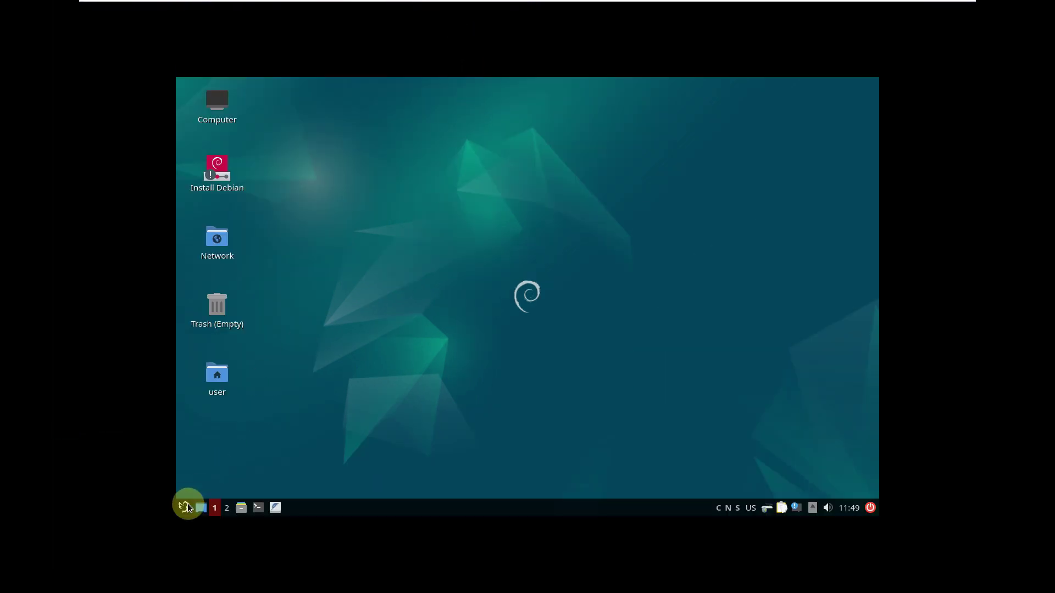
left_click(185, 506)
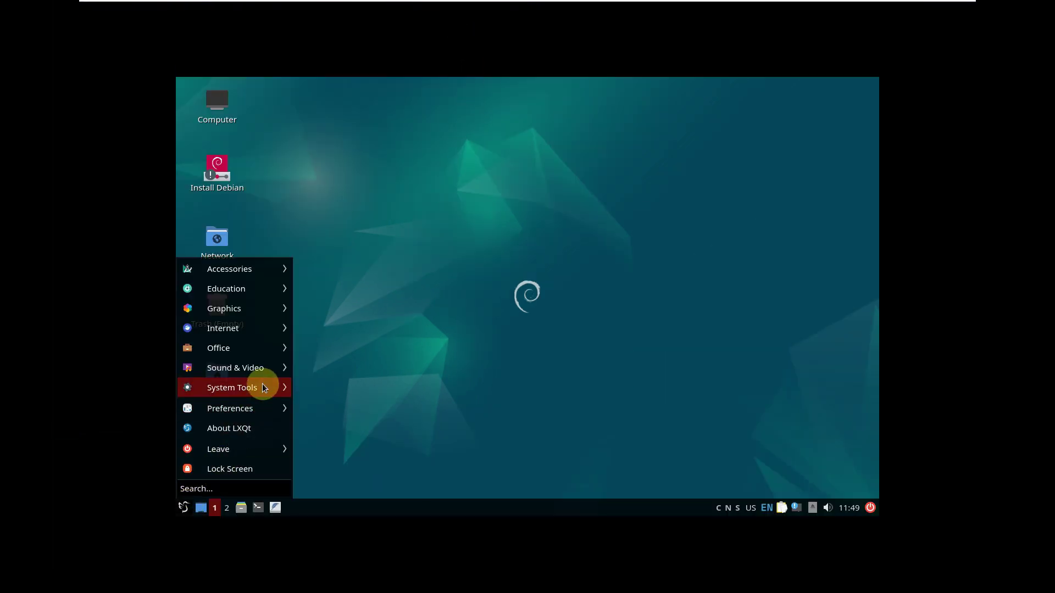
mouse_move(264, 388)
mouse_move(264, 408)
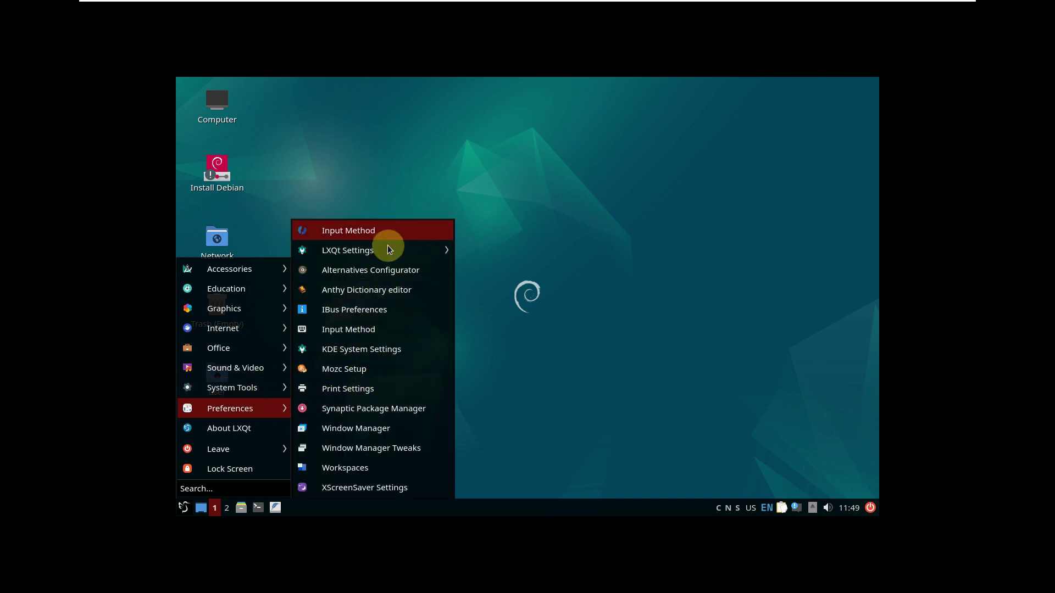
mouse_move(387, 250)
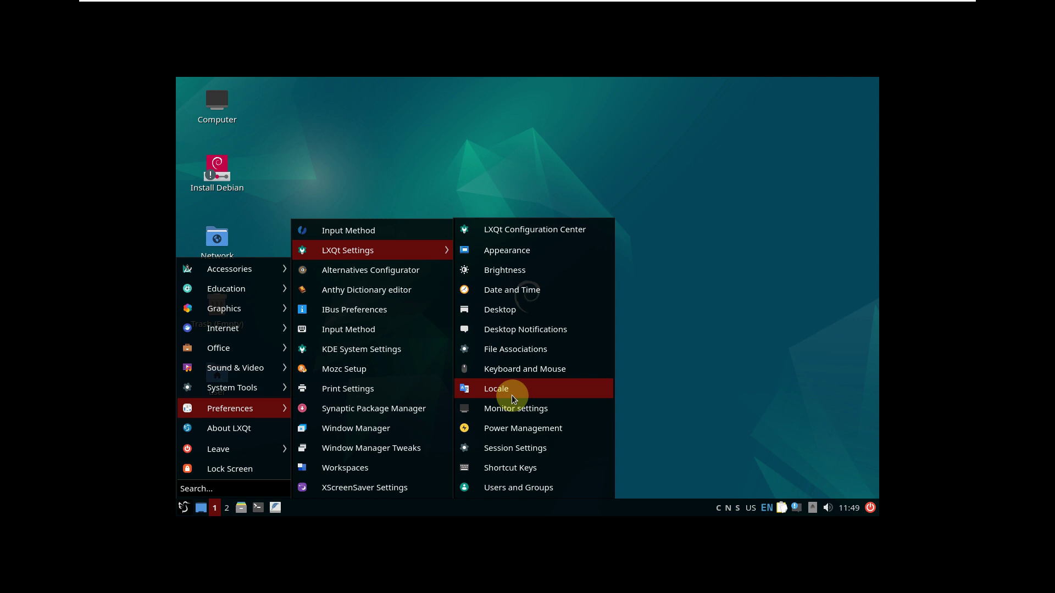
left_click(513, 401)
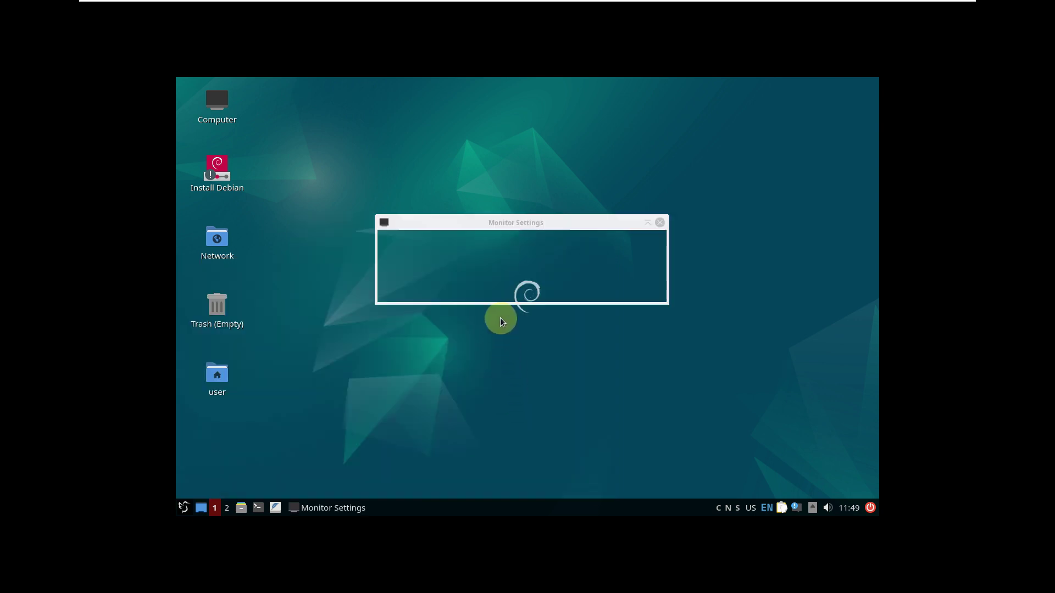
Switch the display to 1920x1080, apply and keep it, then close Monitor Settings
left_click(586, 296)
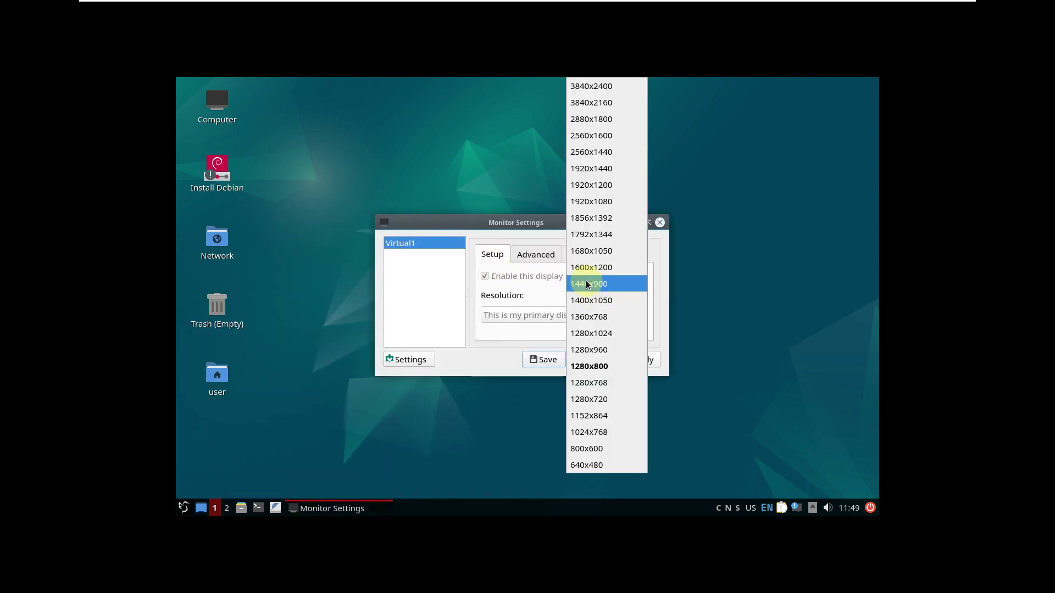
left_click(607, 204)
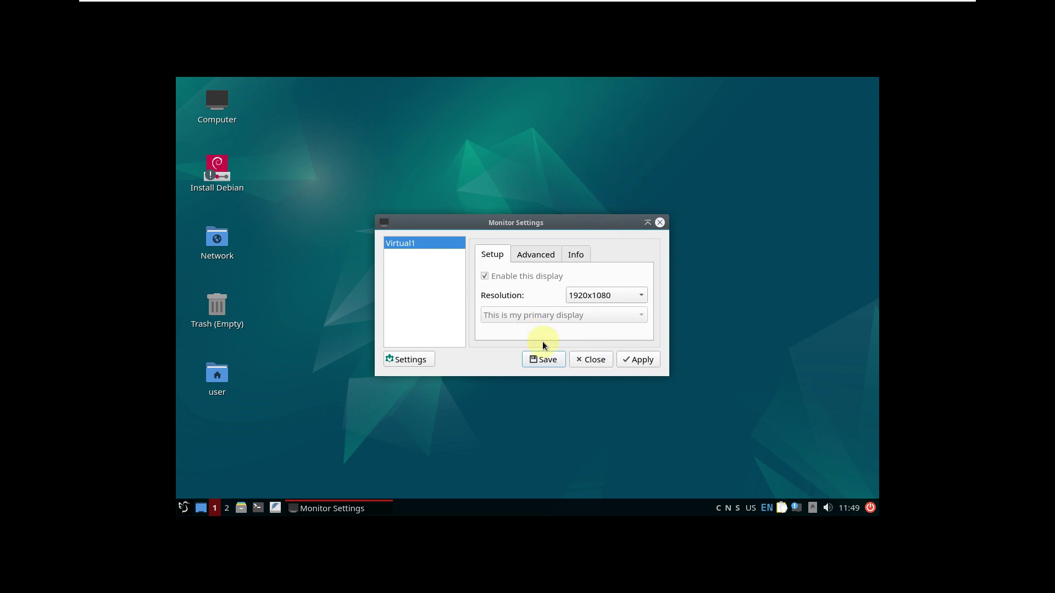
left_click(627, 360)
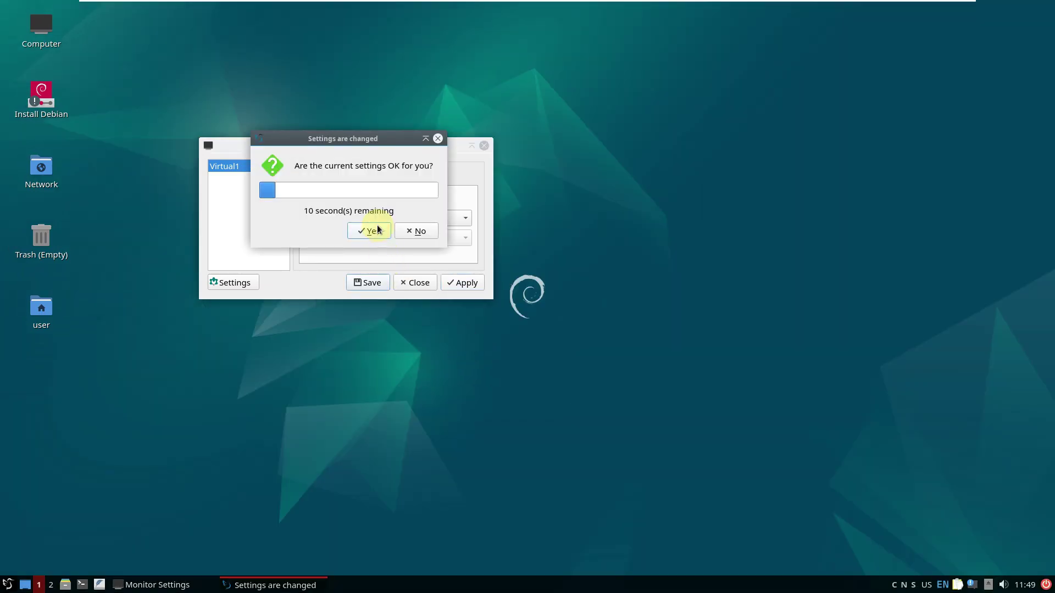
left_click(375, 227)
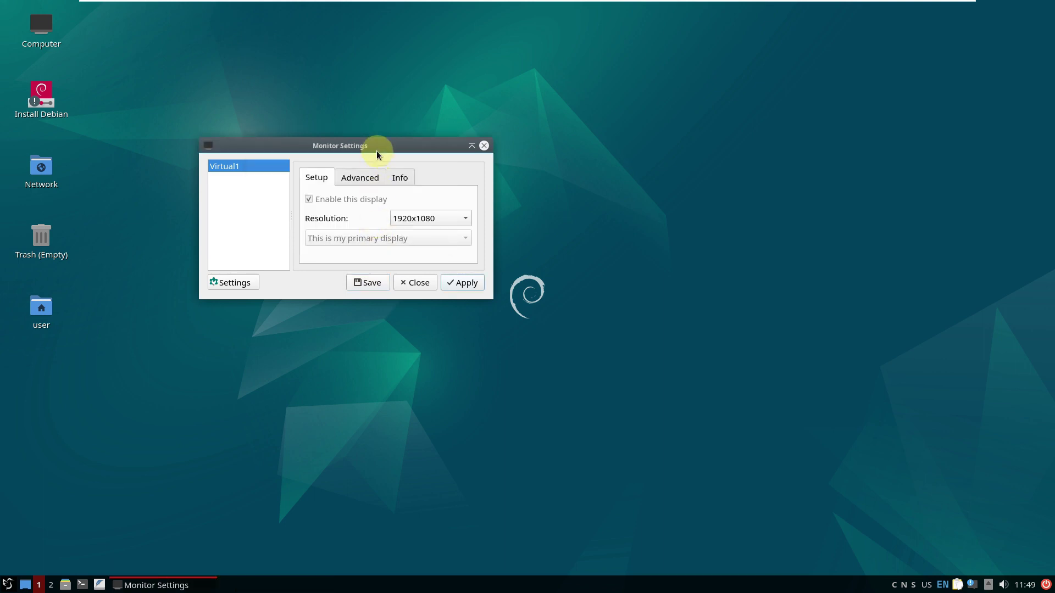
left_click_drag(377, 151, 490, 160)
left_click(528, 291)
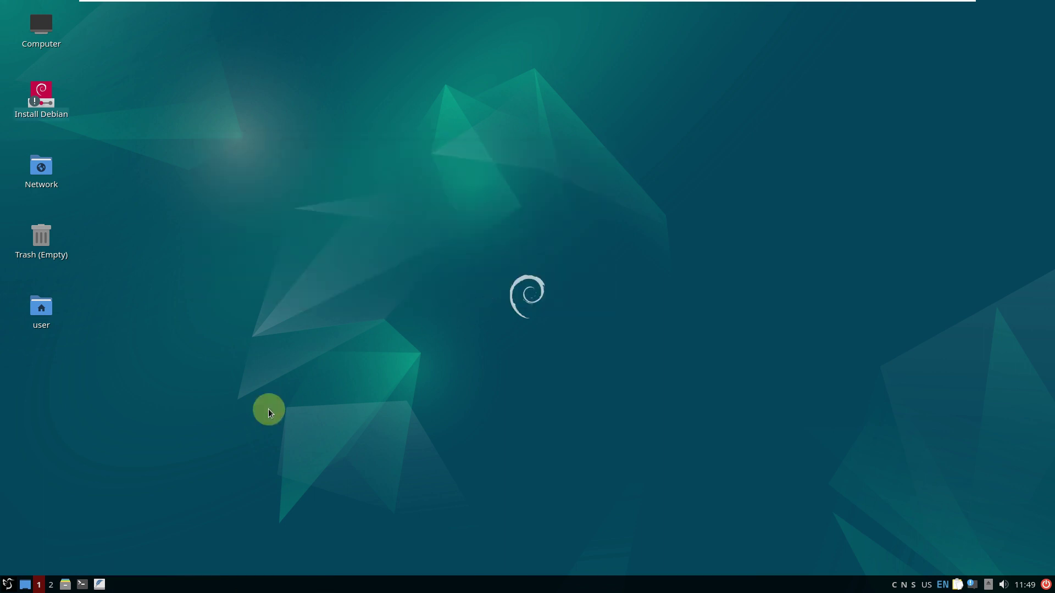
Launch the qps process viewer from the System Tools menu
left_click(9, 584)
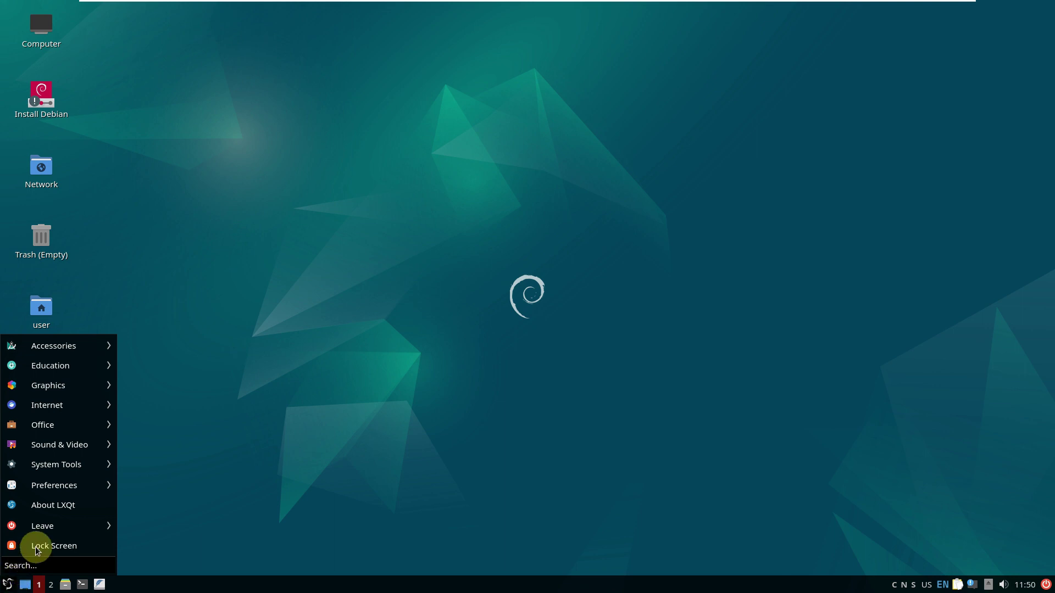
mouse_move(81, 487)
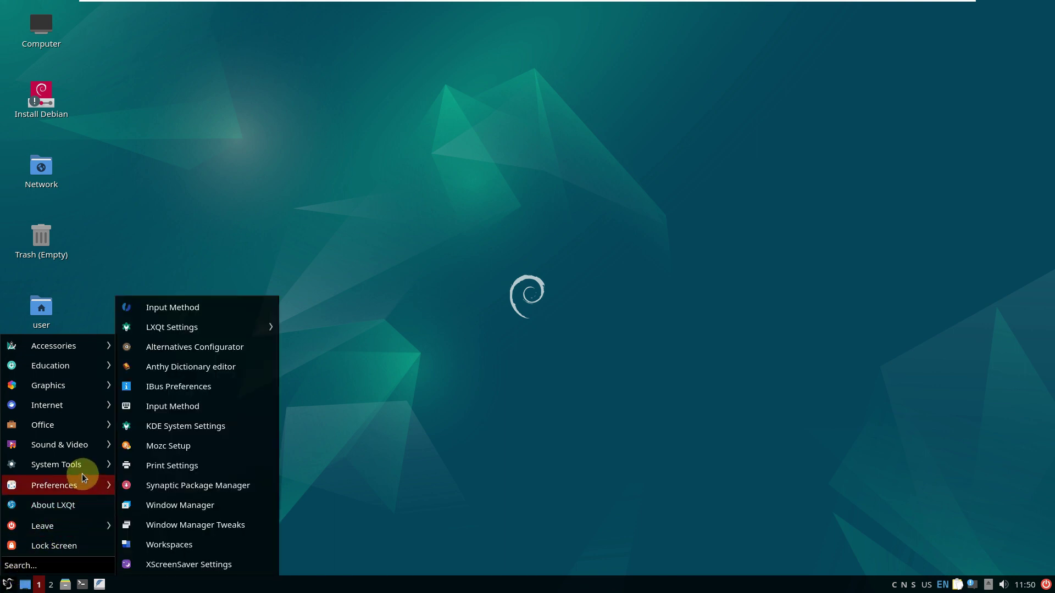
mouse_move(82, 468)
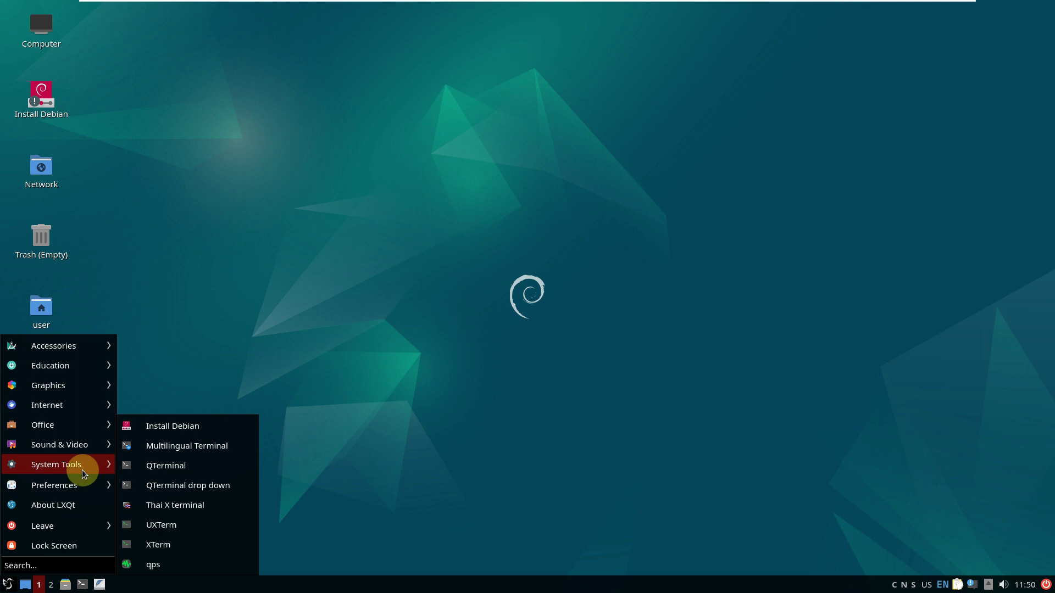
left_click(199, 557)
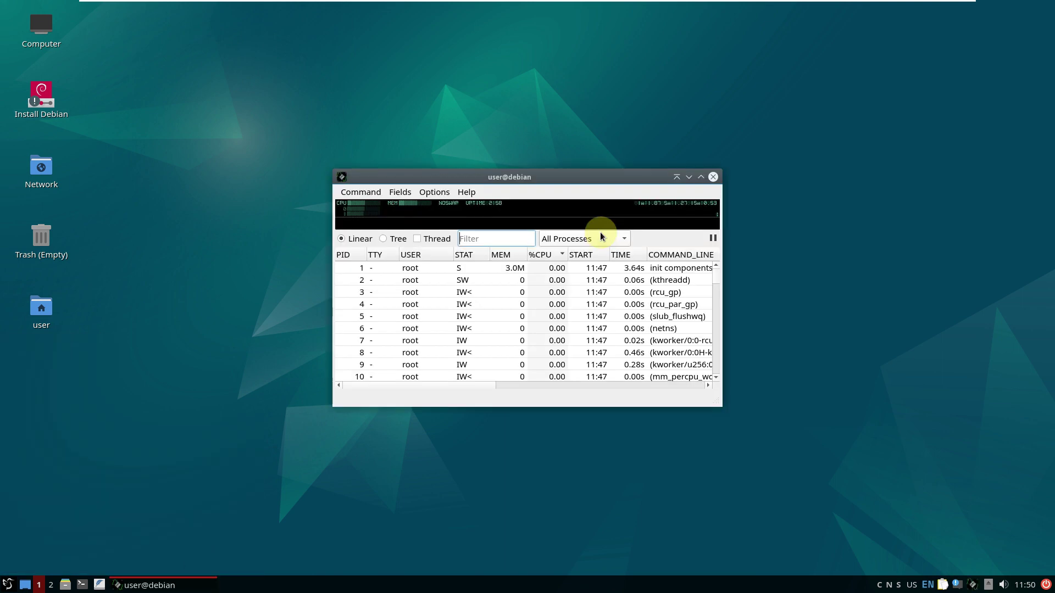
Move the qps window and maximize it to fill the screen
left_click_drag(546, 177, 536, 122)
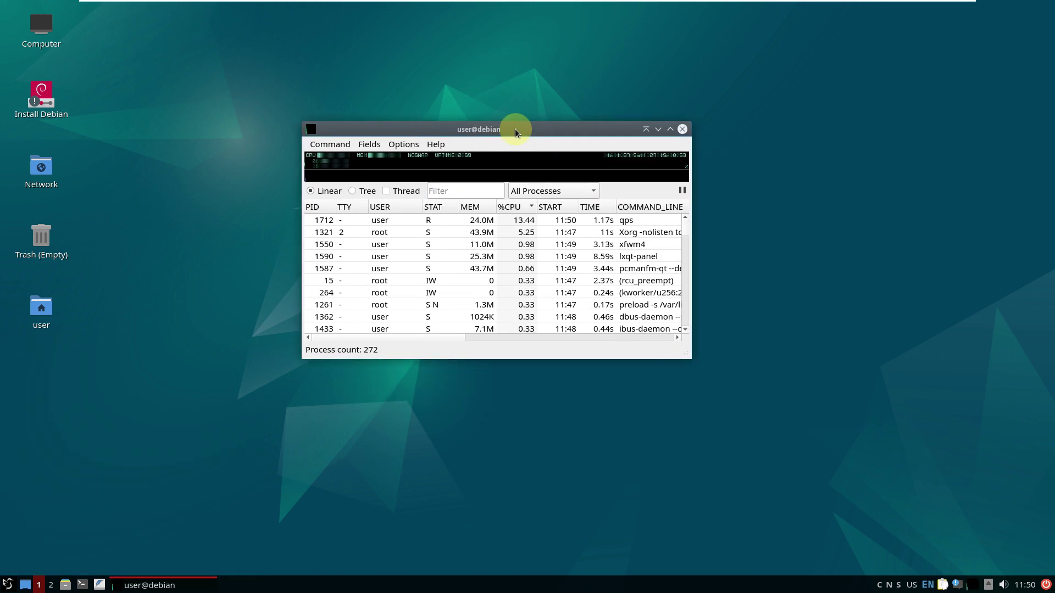
left_click(671, 130)
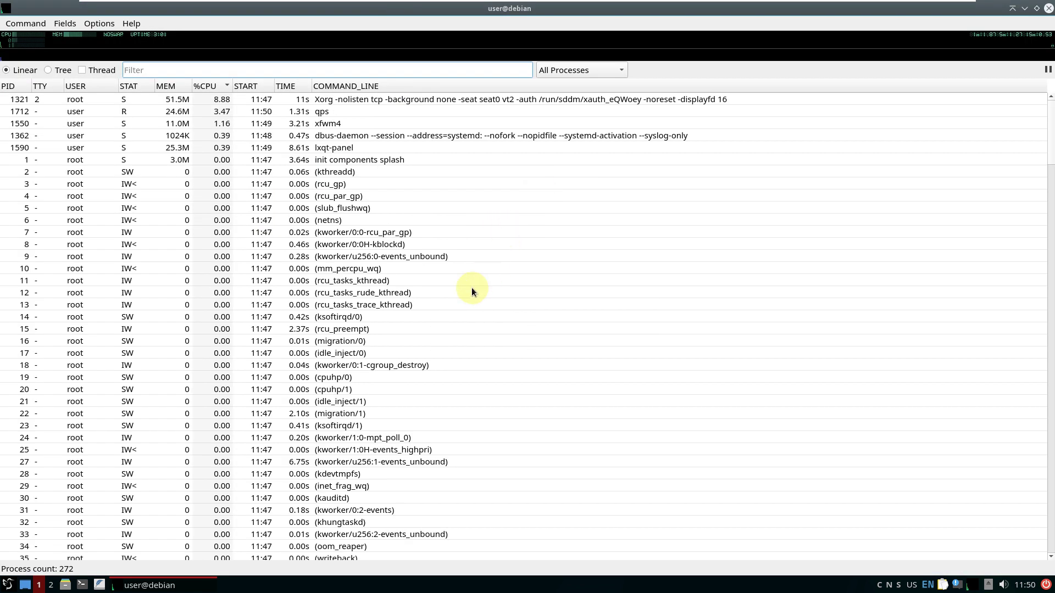
scroll(472, 288, "down", 6)
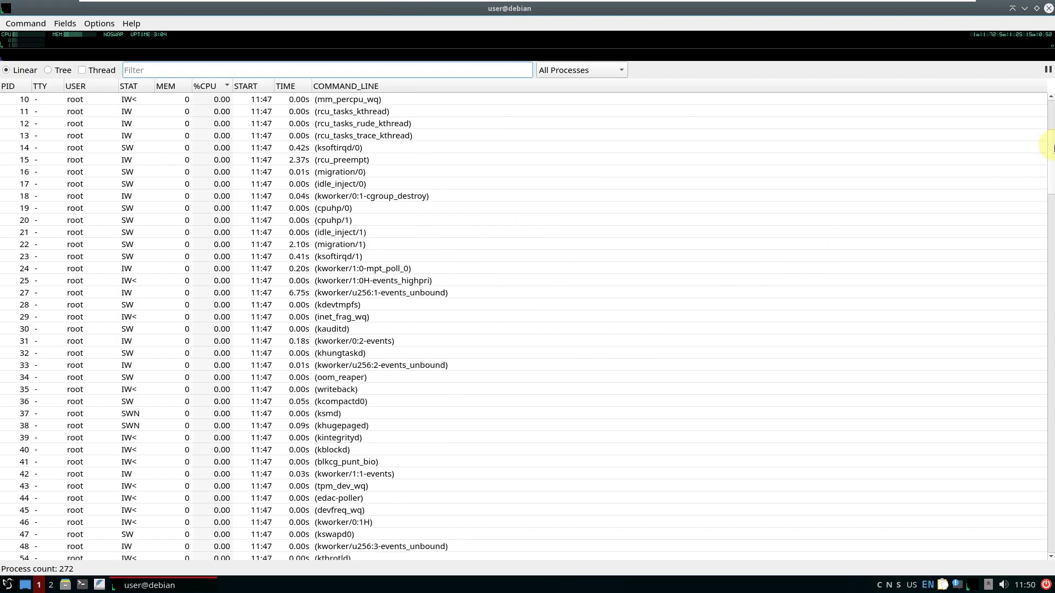
left_click_drag(1051, 135, 1050, 94)
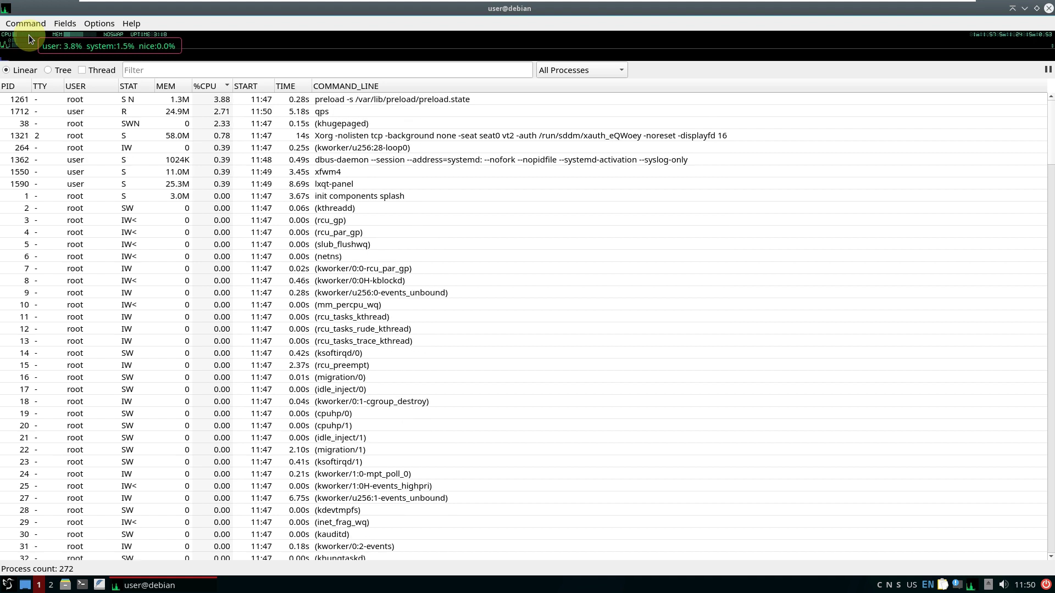
View the qps About version and credits, then dismiss them
mouse_move(66, 34)
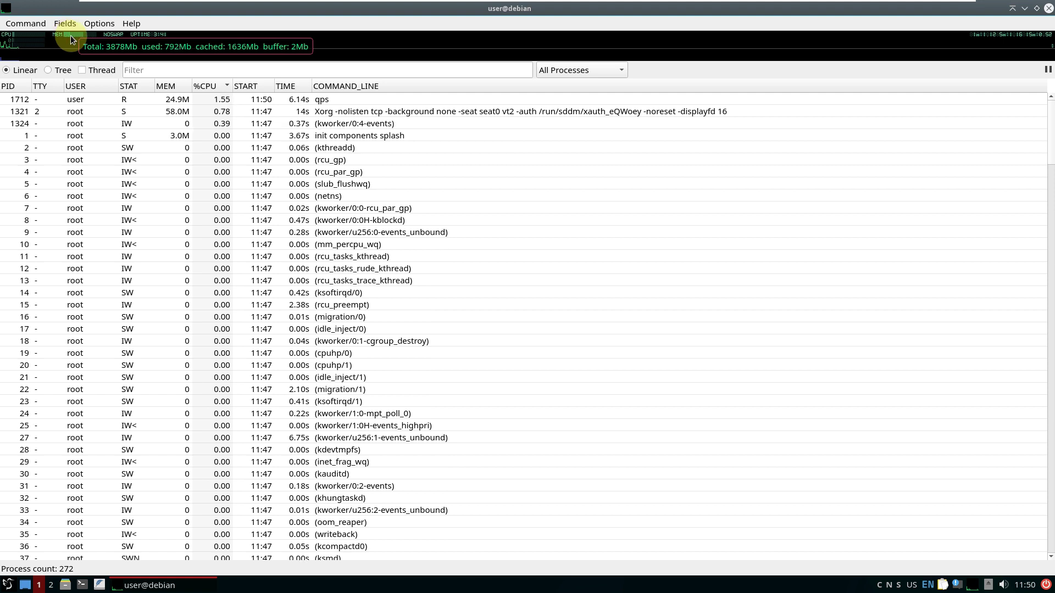
left_click(136, 23)
left_click(151, 42)
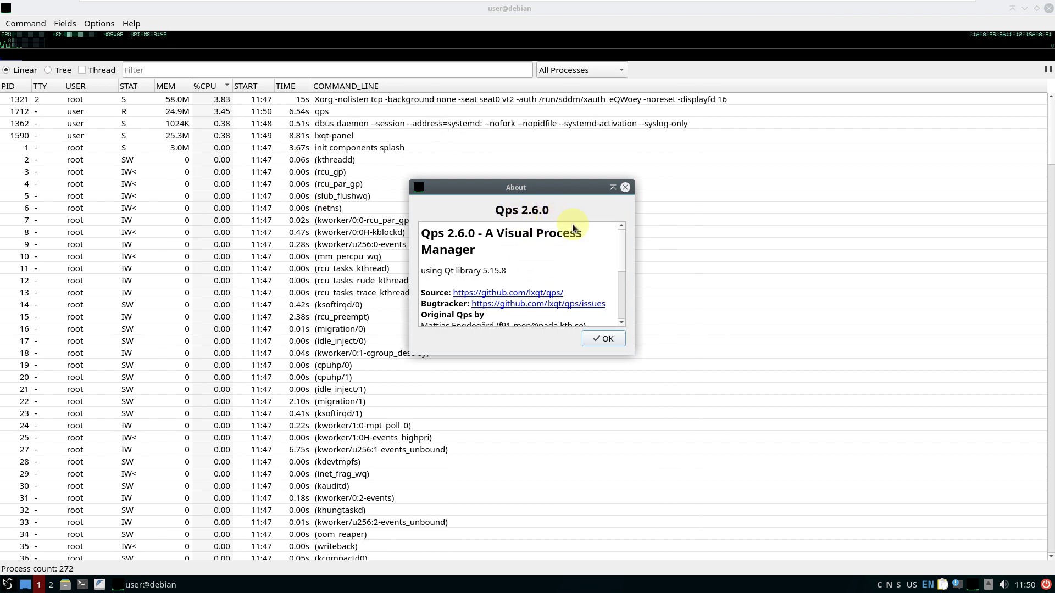
left_click(615, 339)
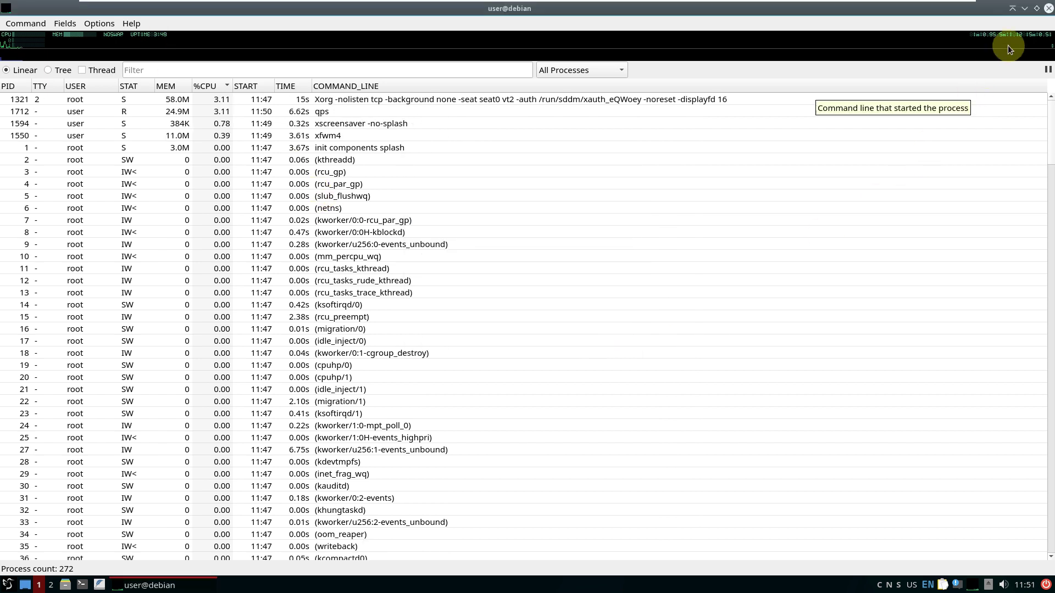
Restore qps as a compact window in the top-right corner and open a terminal
left_click(1037, 8)
left_click_drag(562, 129, 907, 9)
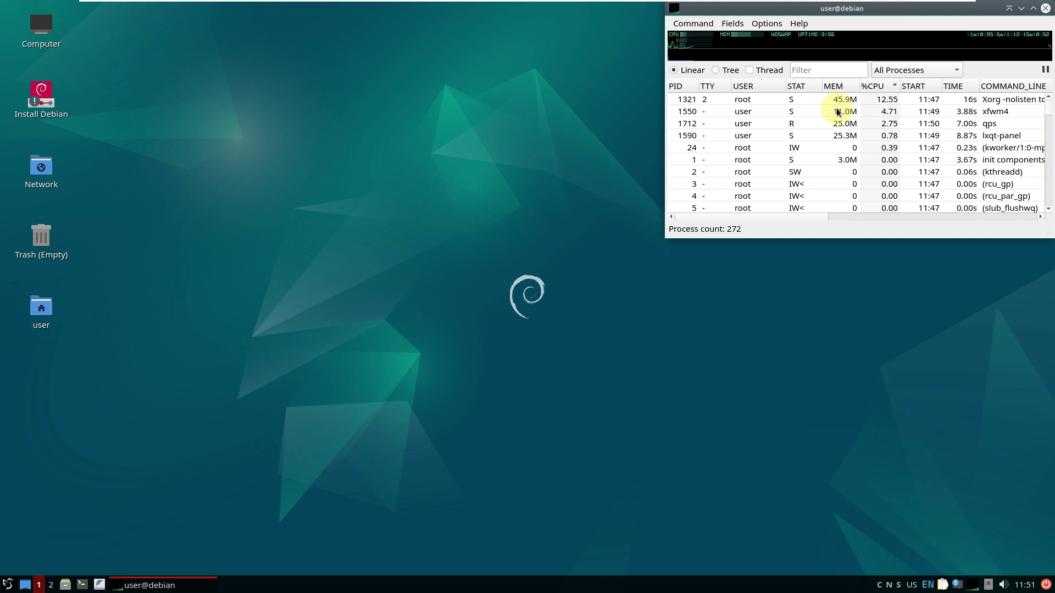
left_click_drag(666, 235, 920, 115)
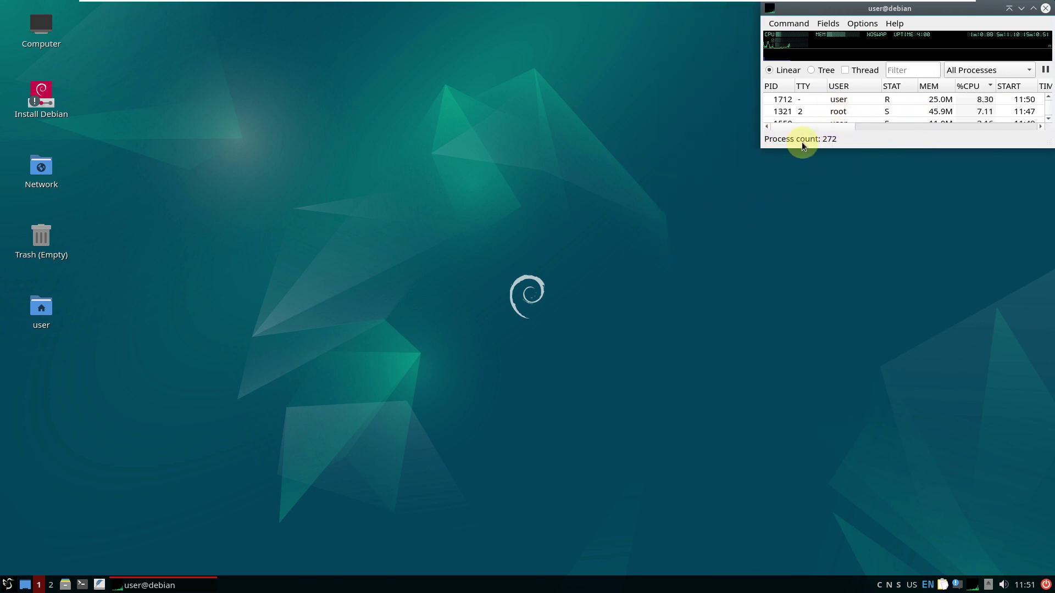
left_click(407, 163)
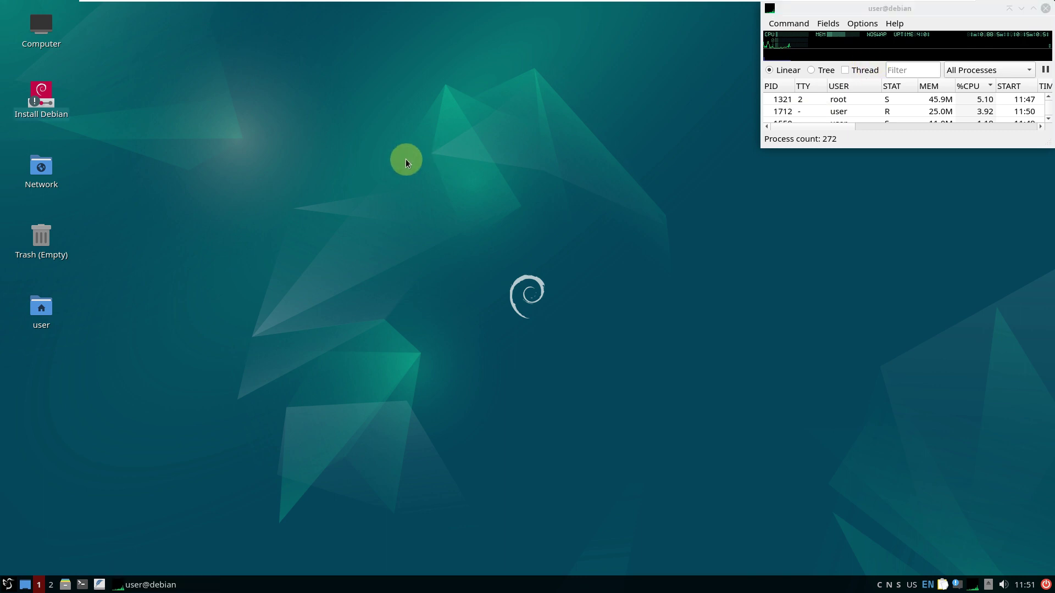
left_click(82, 585)
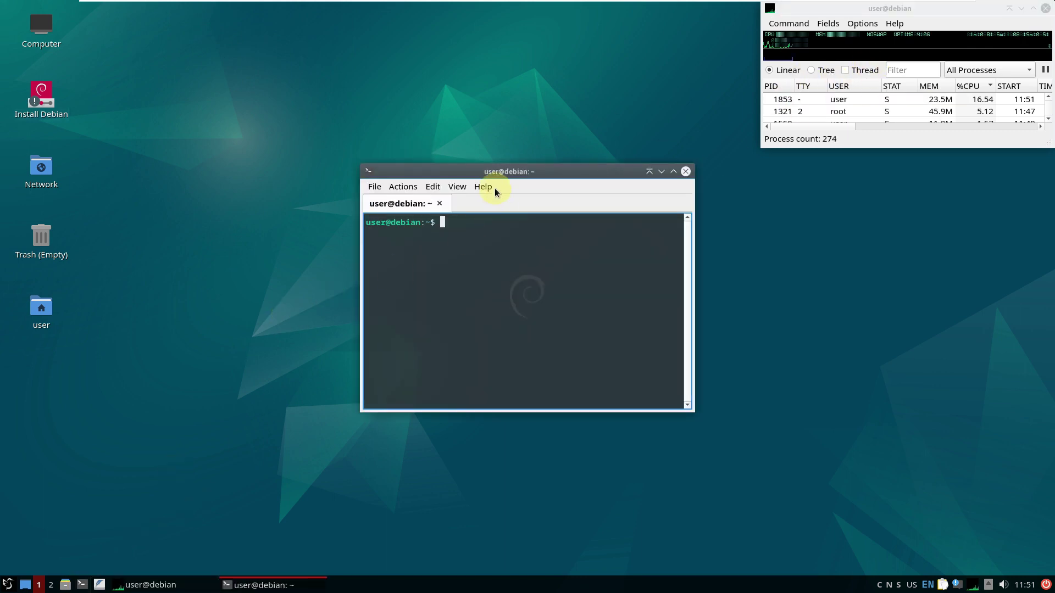
Check the About QTerminal and About Qt version information, closing each
left_click(494, 187)
left_click(503, 208)
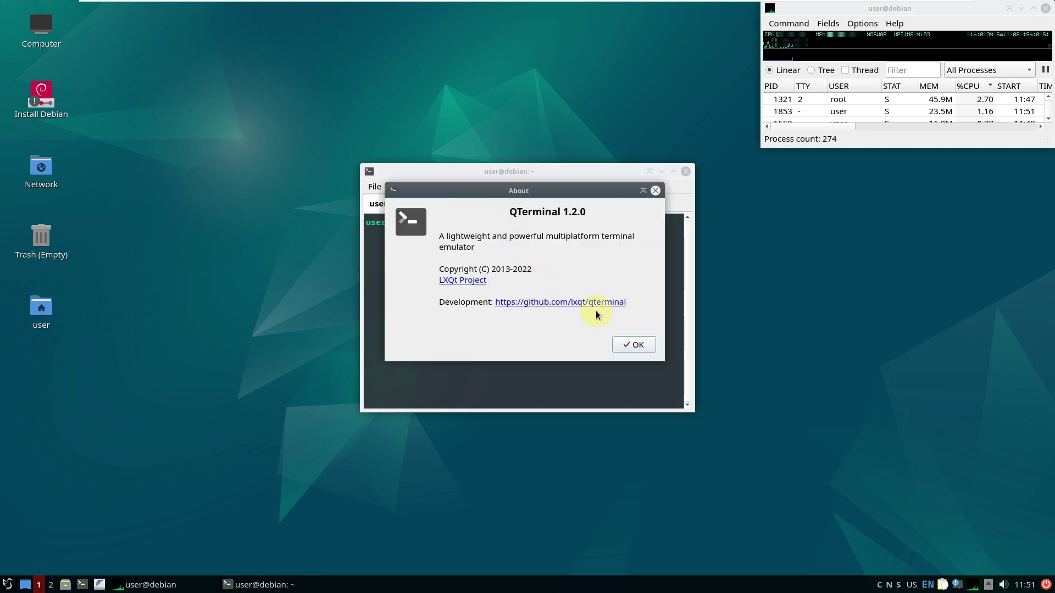
left_click(630, 345)
left_click(486, 189)
left_click(498, 217)
left_click(722, 120)
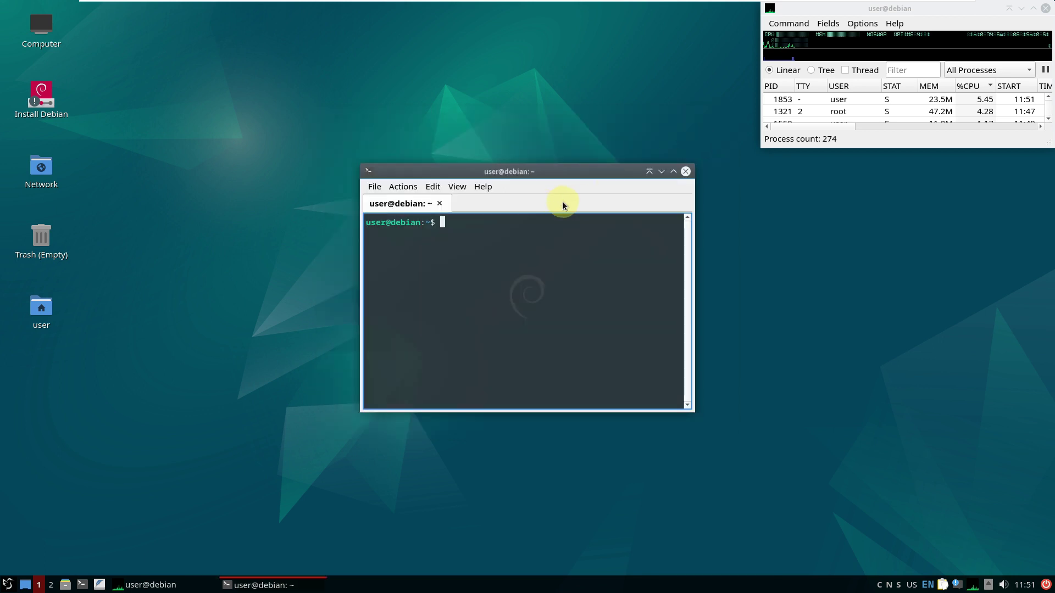
Run inxi, 'cat /etc/issue' and 'uname -a' to show the Debian trixie/sid system details
type("n")
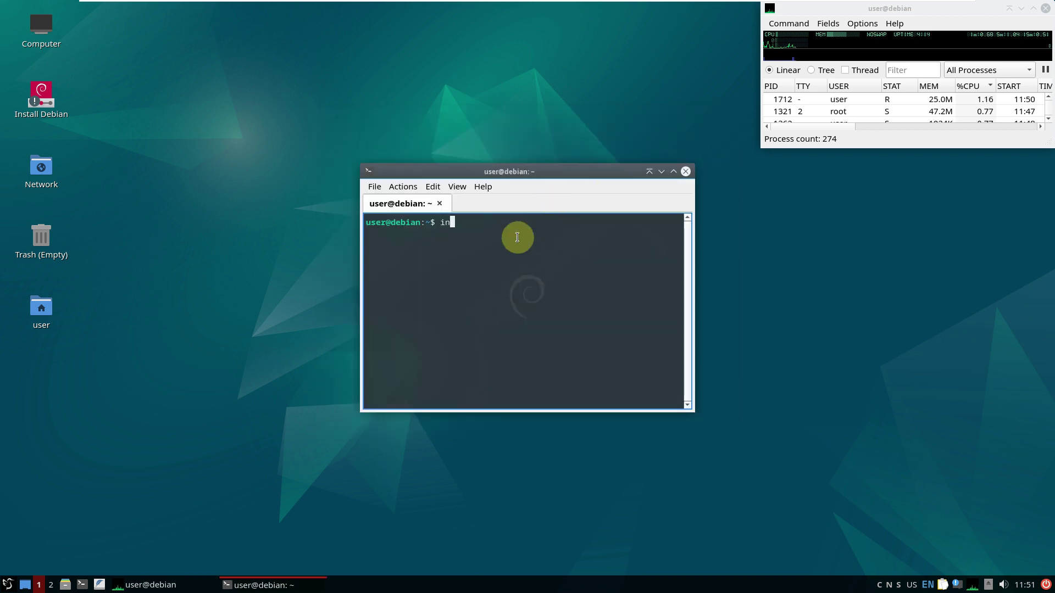
type("xi")
key("Return")
type("cat /et")
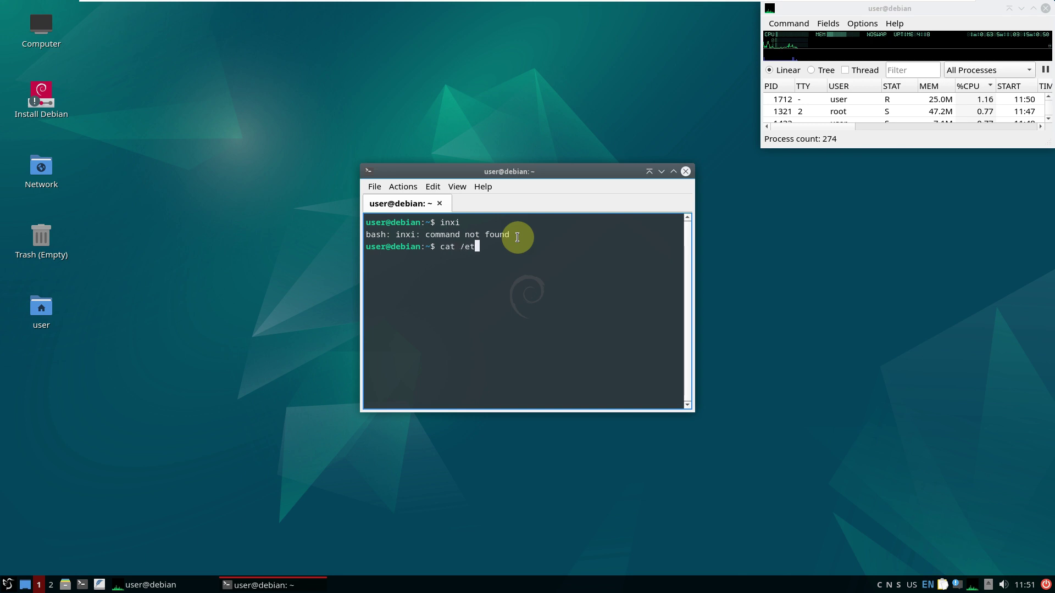
type("c/issue")
key("Return")
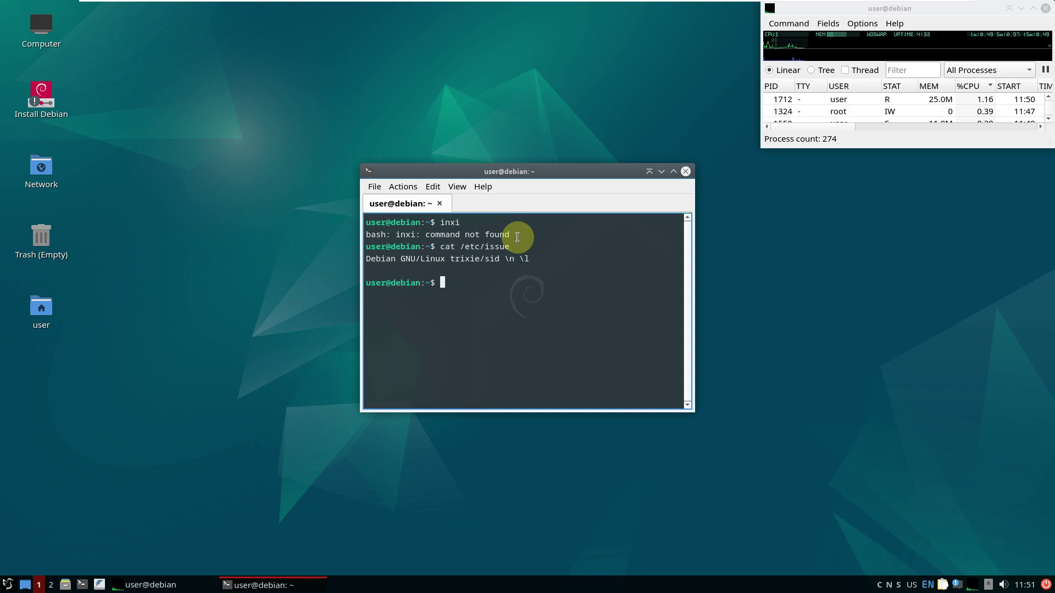
type("uname -a")
key("Return")
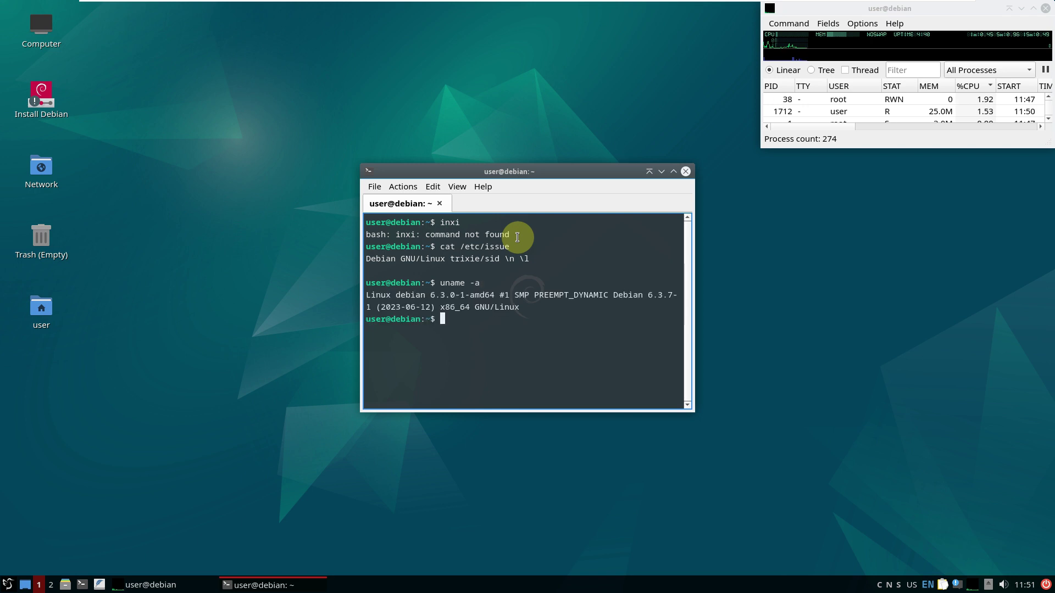
Run 'uname -r' showing 6.3.0-1-amd64, try 'htop' (not installed), then 'exit' the terminal
type("uname -r")
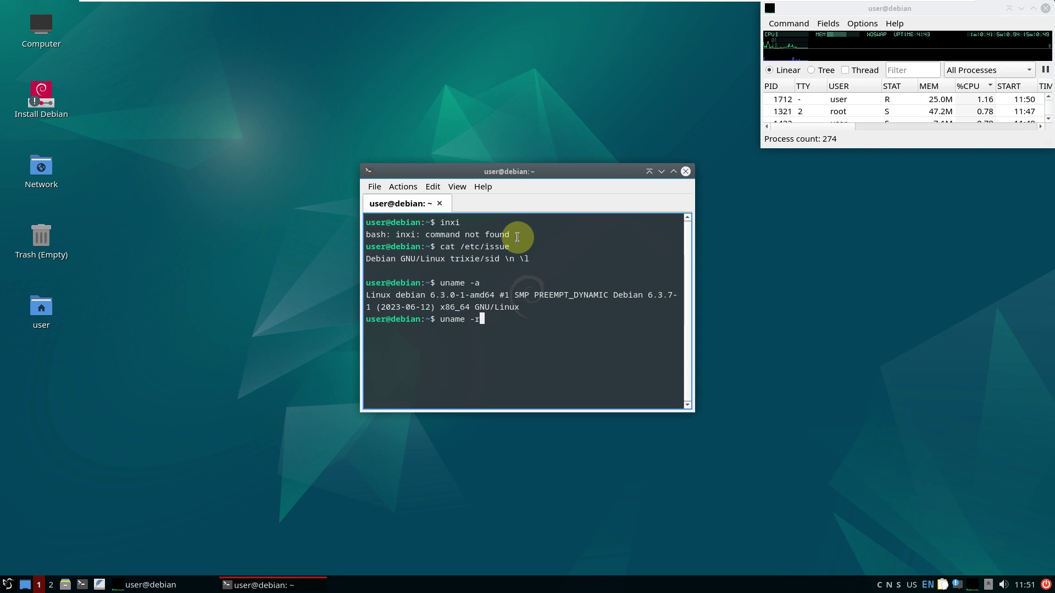
key("Return")
type("ht")
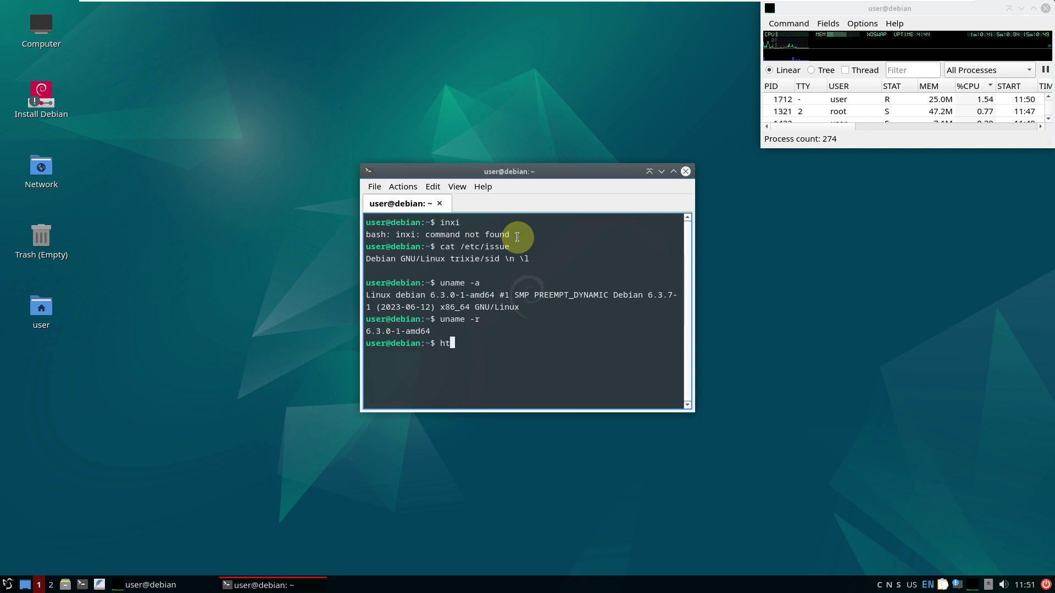
type("op")
key("Return")
type("exit")
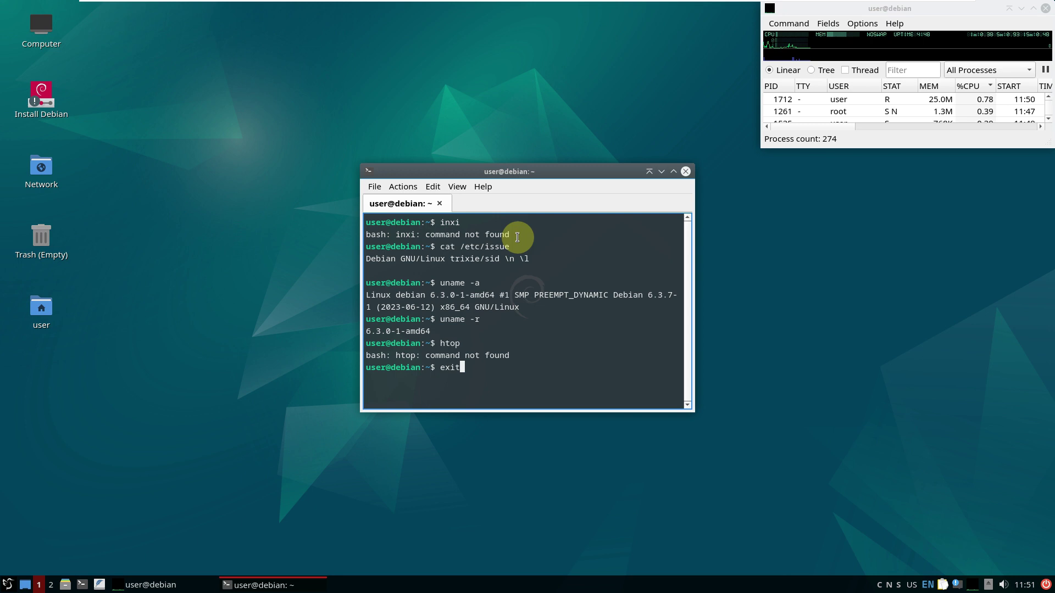
key("Return")
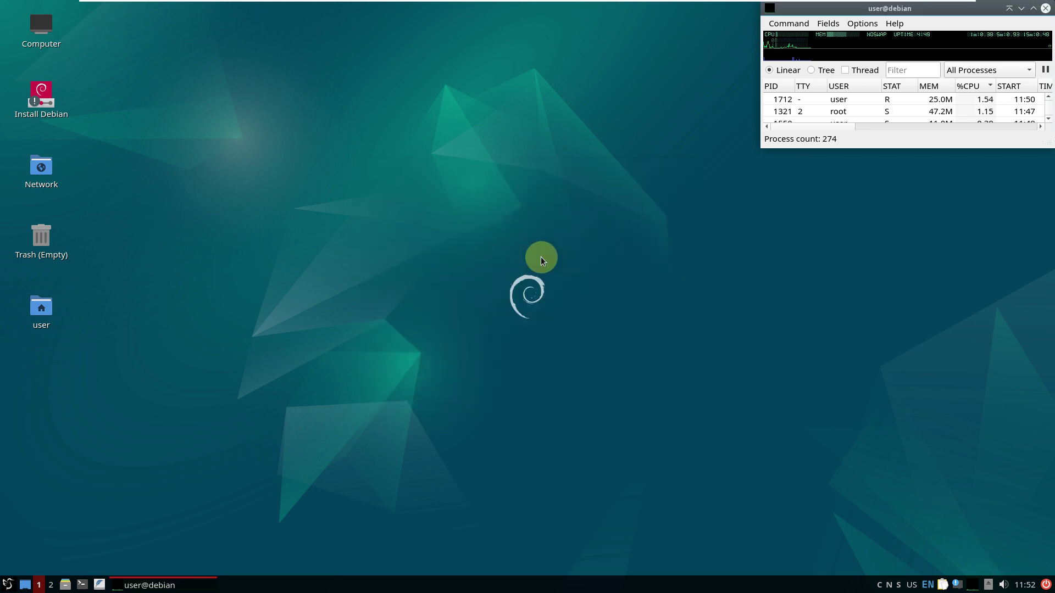
Start the Calamares installer from the Install Debian desktop launcher and reposition its window
right_click(51, 107)
left_click(77, 113)
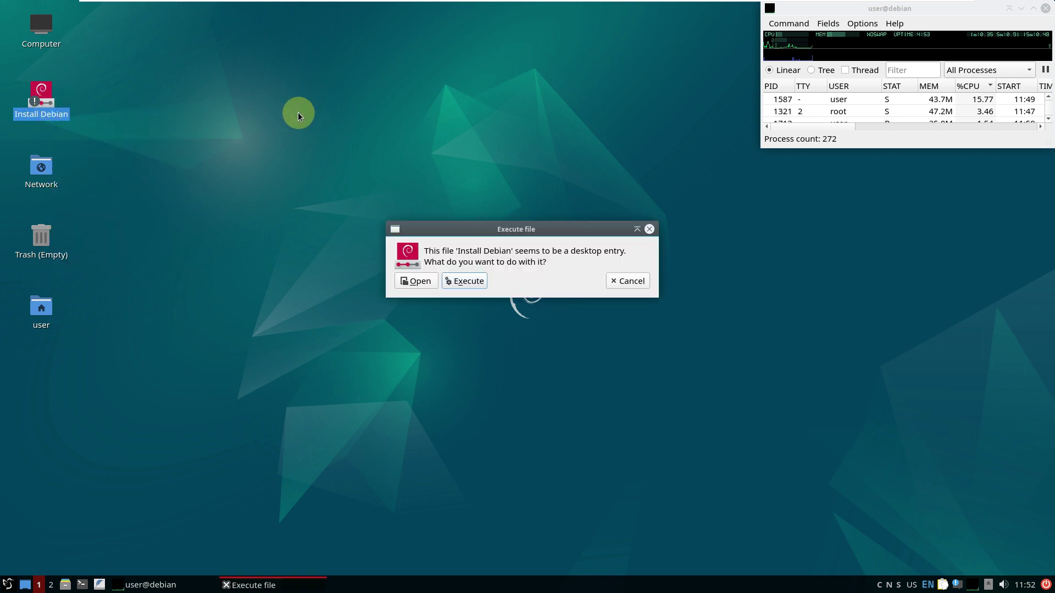
left_click(454, 280)
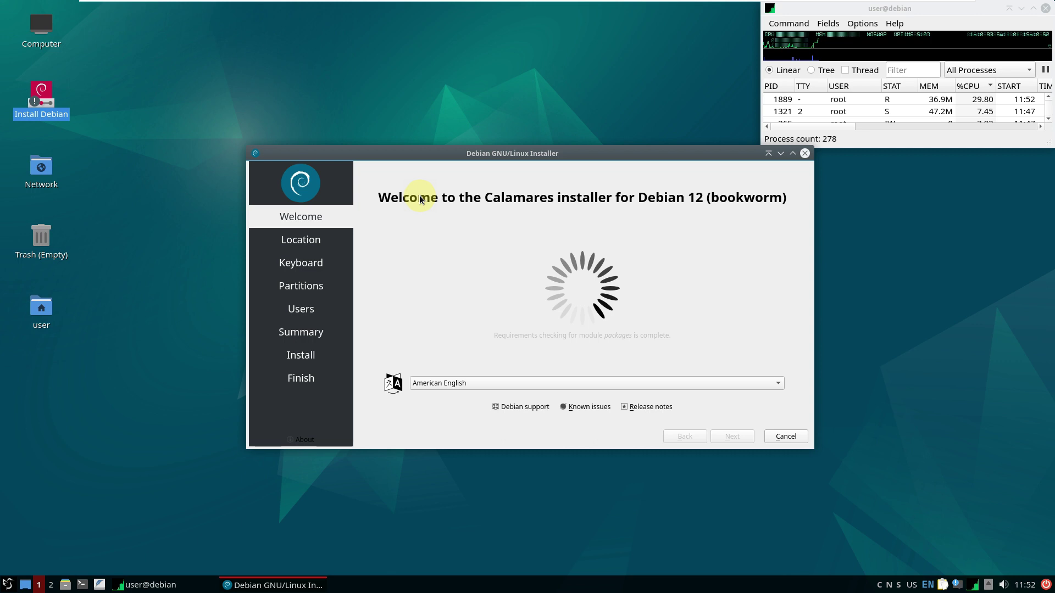
left_click_drag(487, 158, 378, 133)
Check the installer's About info, keep American English, and advance to Location
left_click(198, 415)
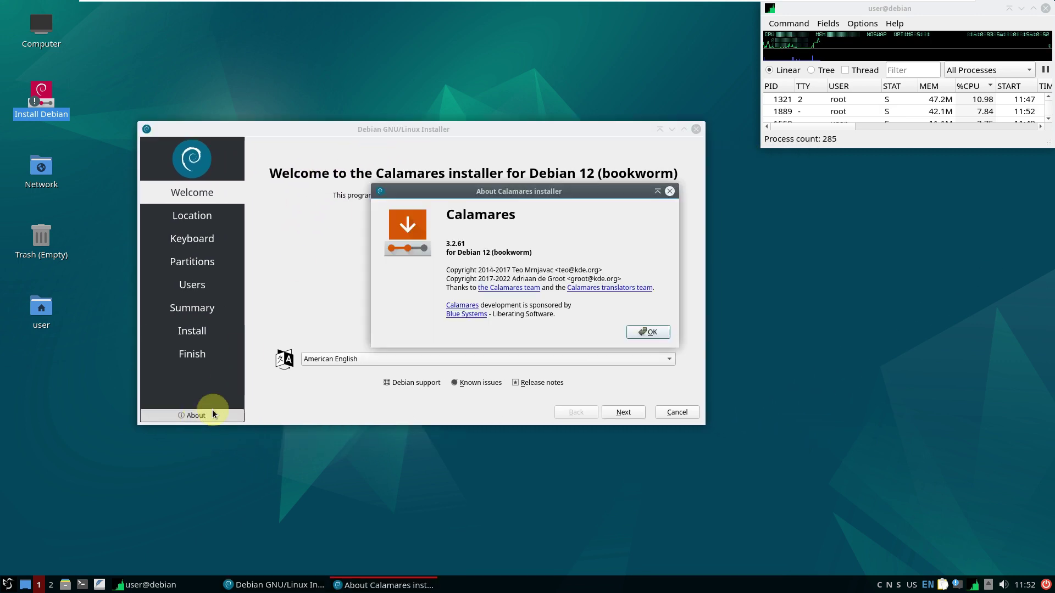
left_click(652, 332)
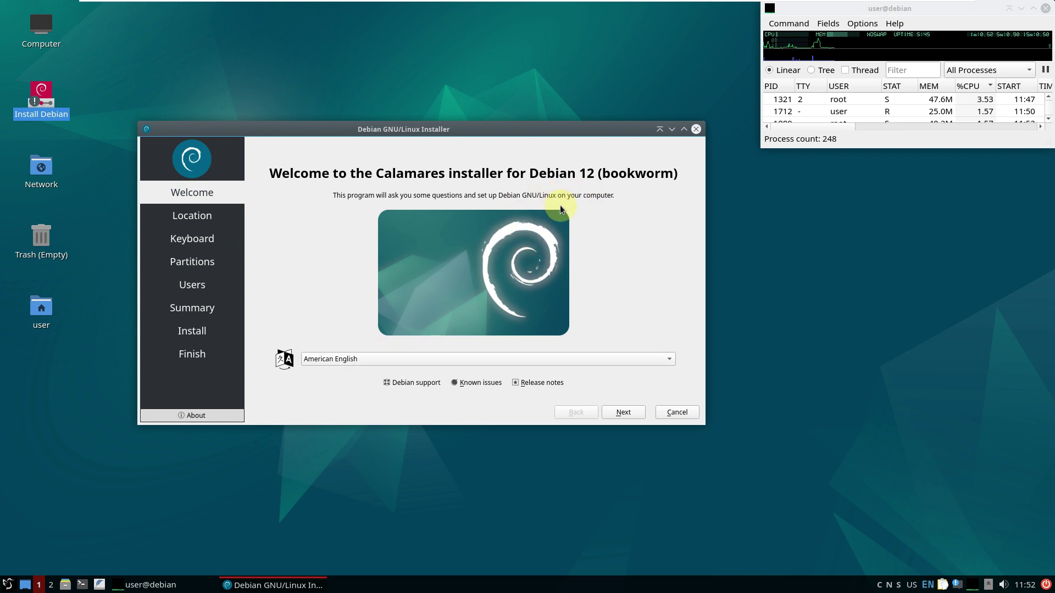
left_click(330, 359)
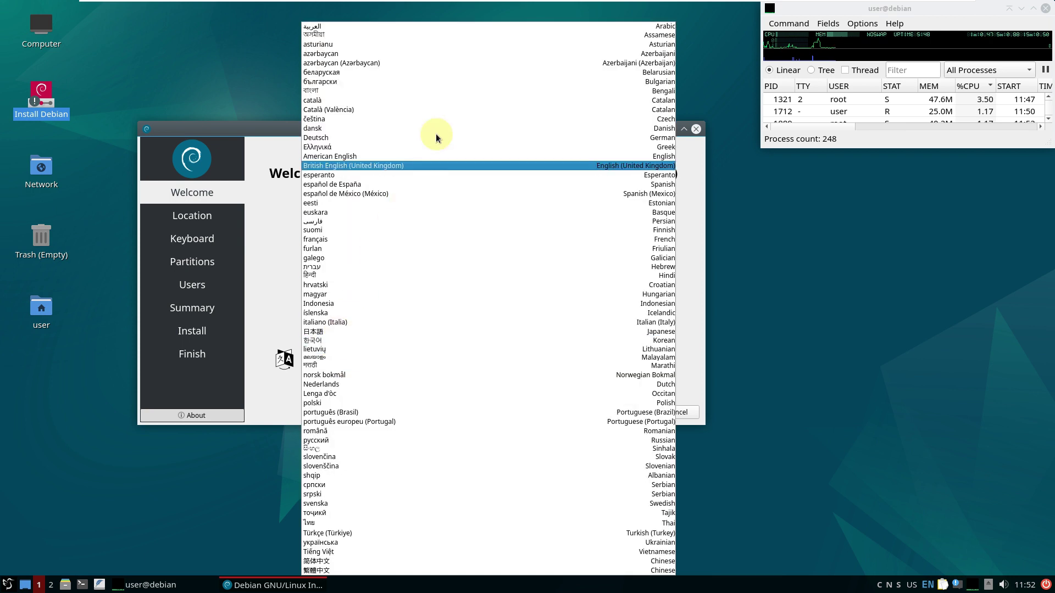
left_click(262, 246)
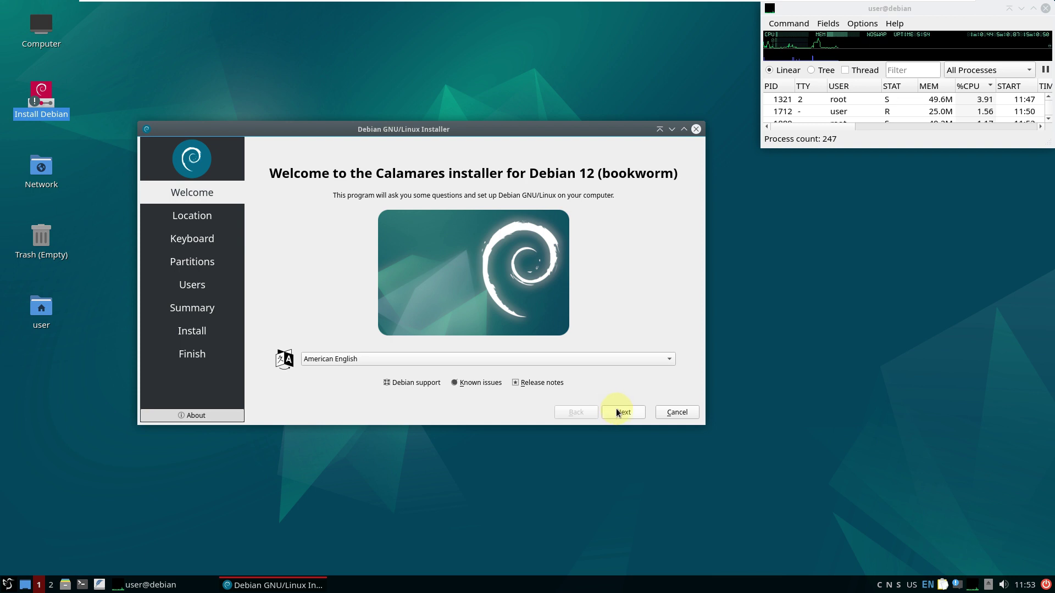
key("alt+n")
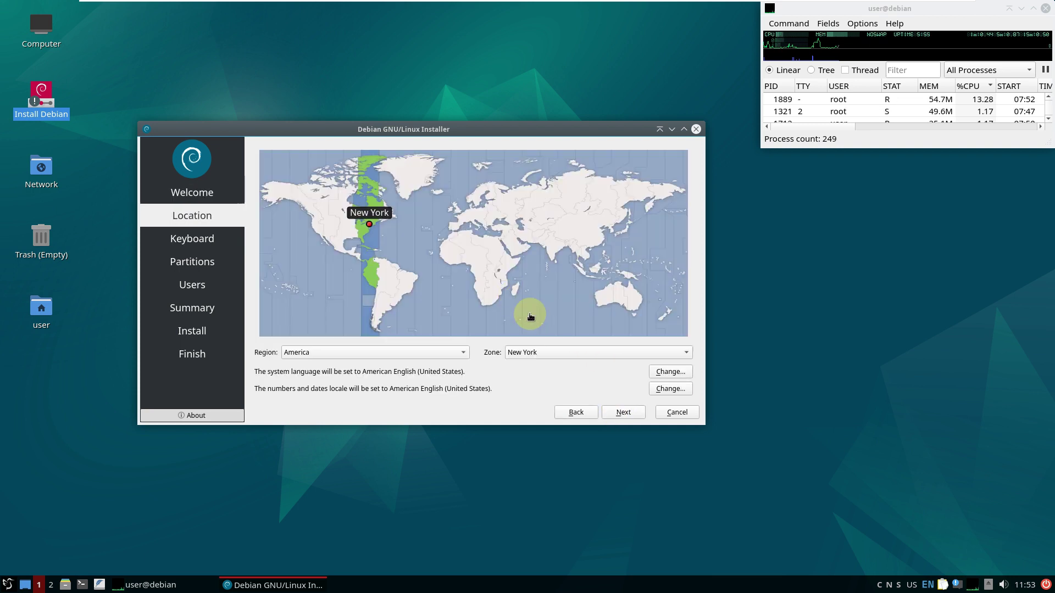
Set the time zone to America / Los Angeles on the map, leaving the region as America
left_click(311, 231)
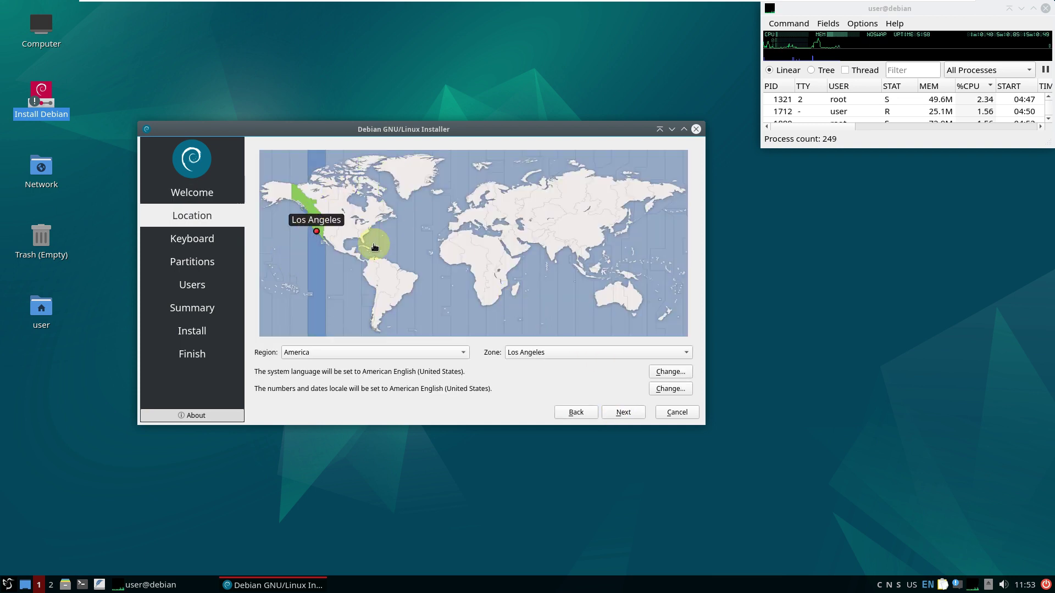
left_click(453, 350)
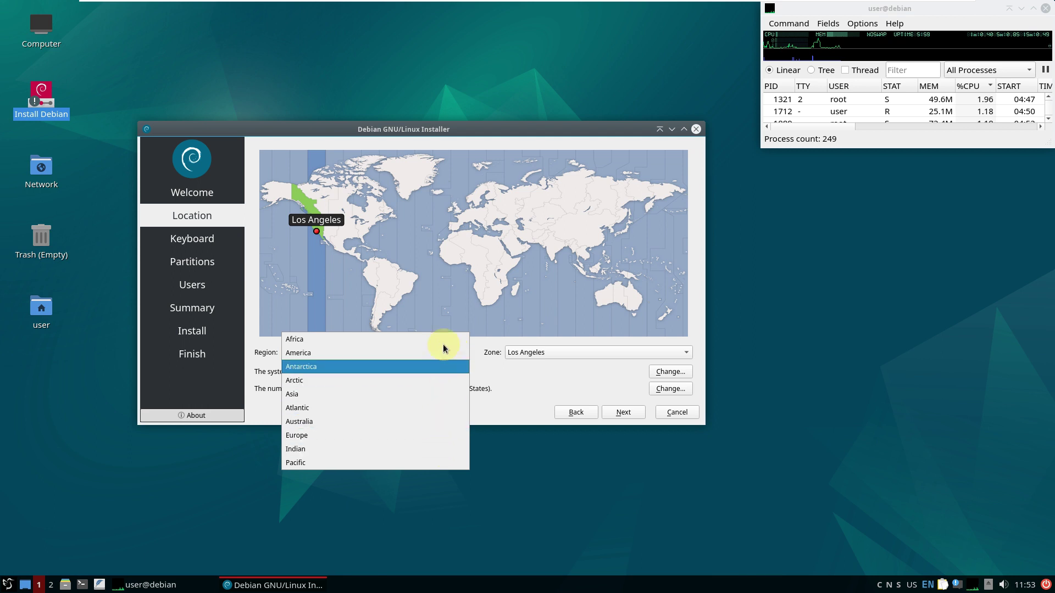
left_click(502, 400)
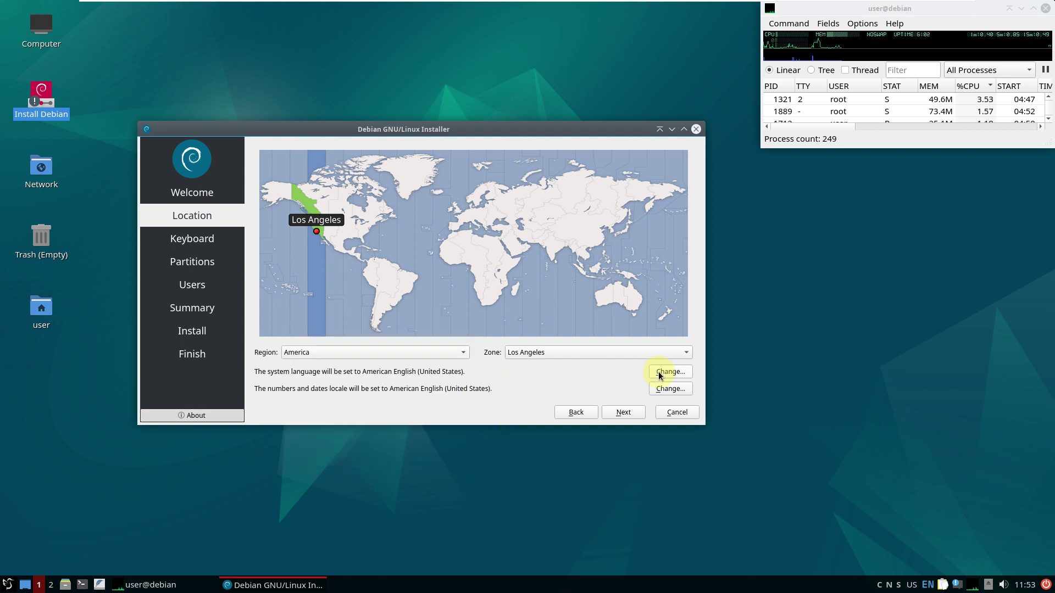
Leave the system language and numbers/dates locales as American English and continue to Keyboard
left_click(670, 371)
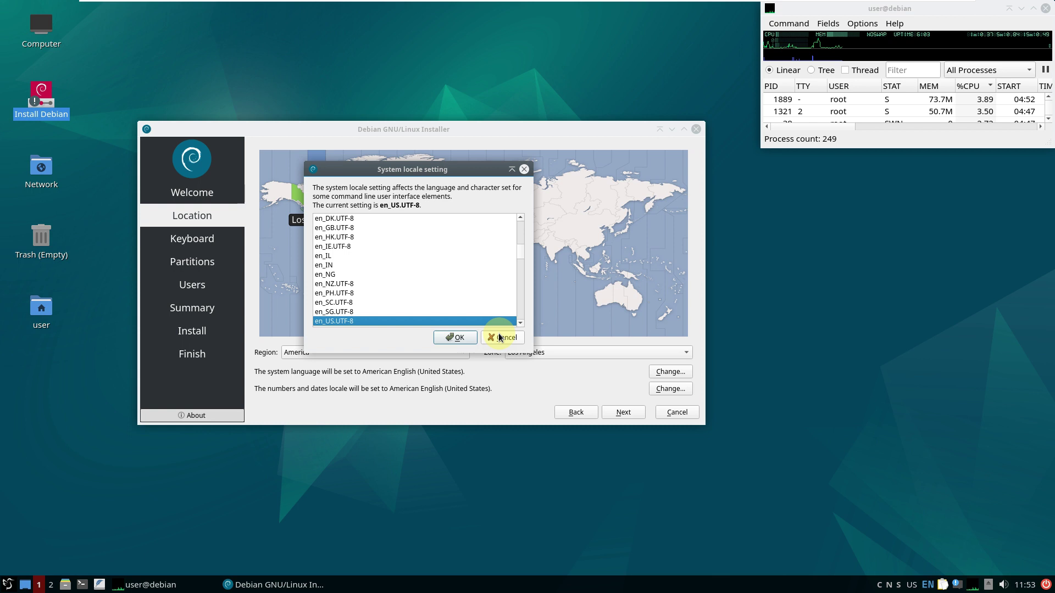
left_click(499, 336)
left_click(674, 389)
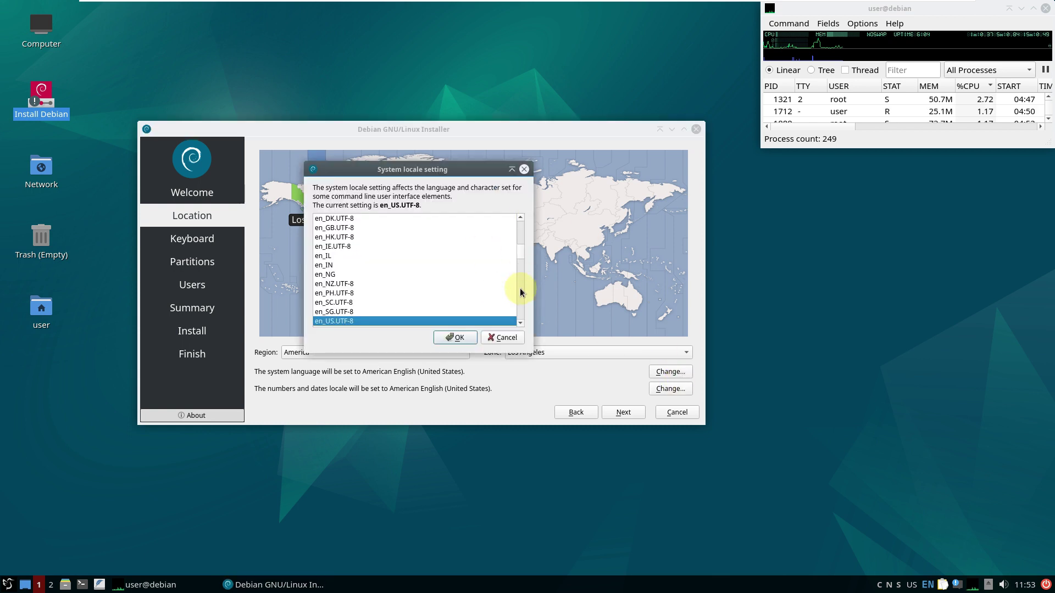
left_click(502, 336)
left_click(623, 412)
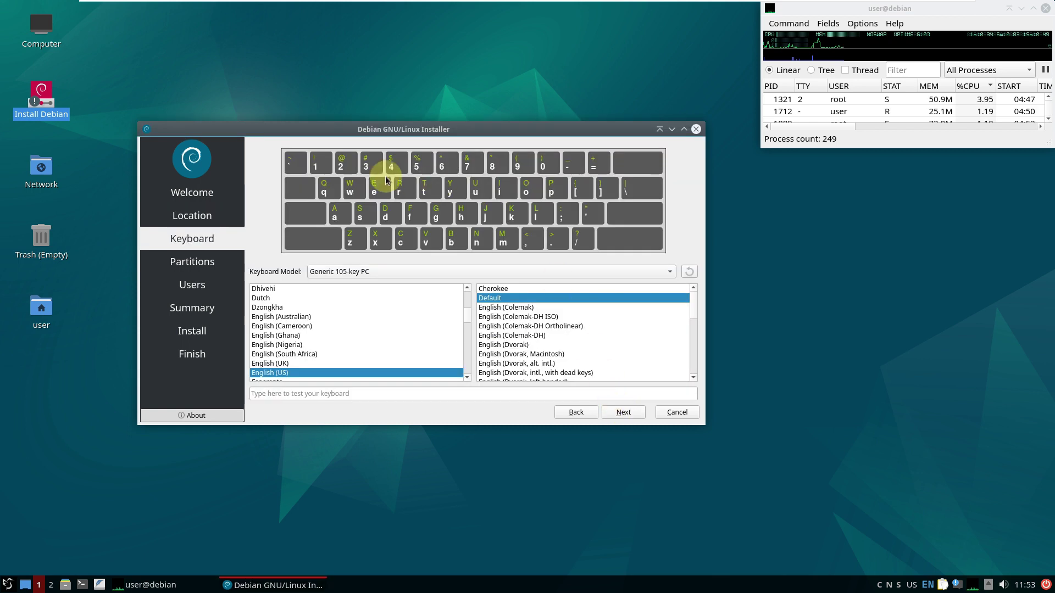
Keep the Generic 105-key PC model and English (US) Default layout, then go on to Partitions
left_click(370, 272)
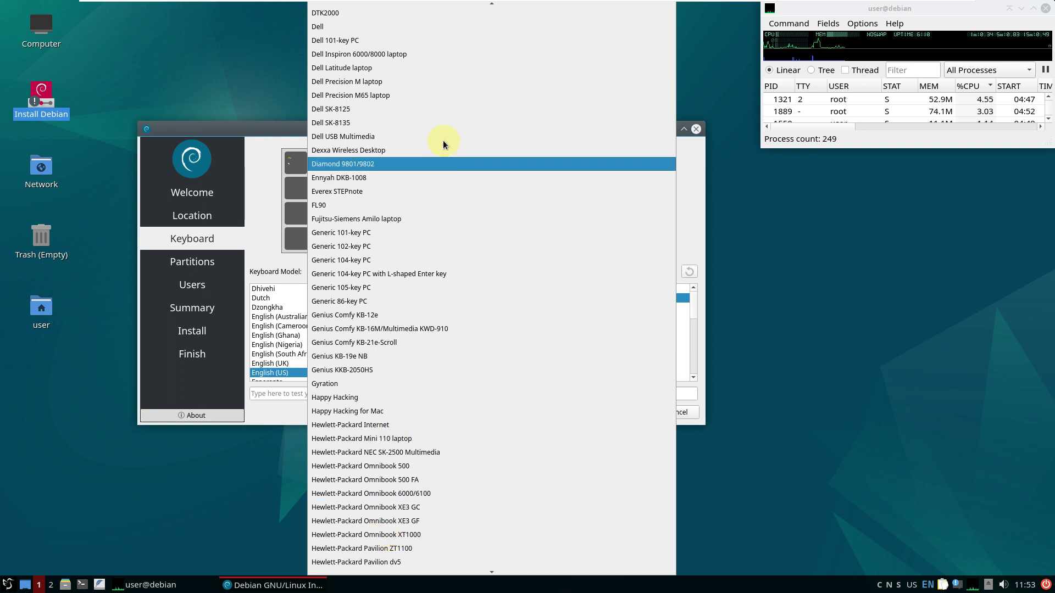
scroll(454, 88, "up", 8)
scroll(451, 471, "up", 2)
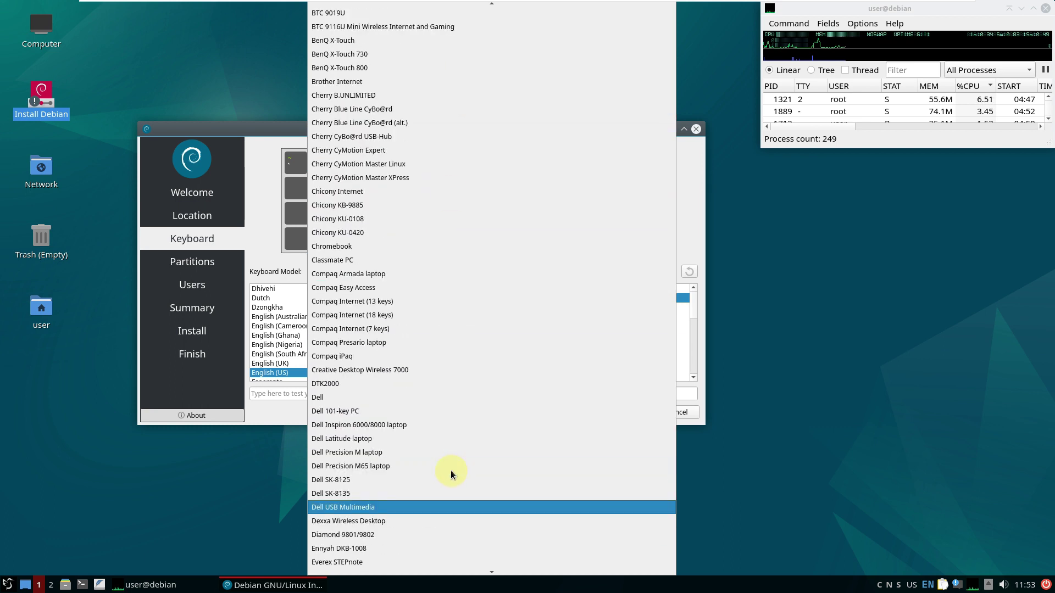
left_click(271, 208)
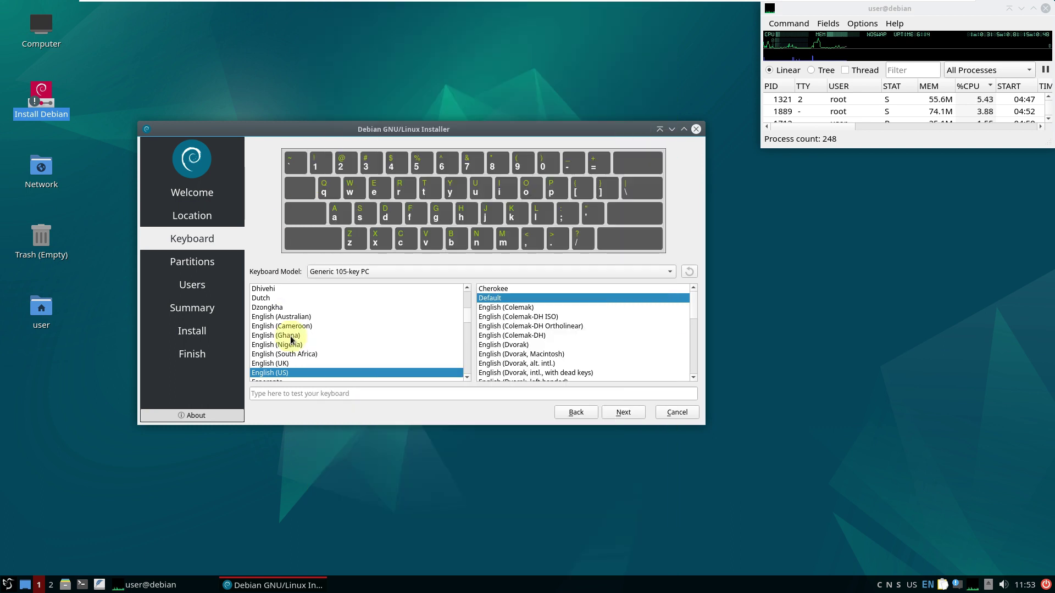
left_click(296, 395)
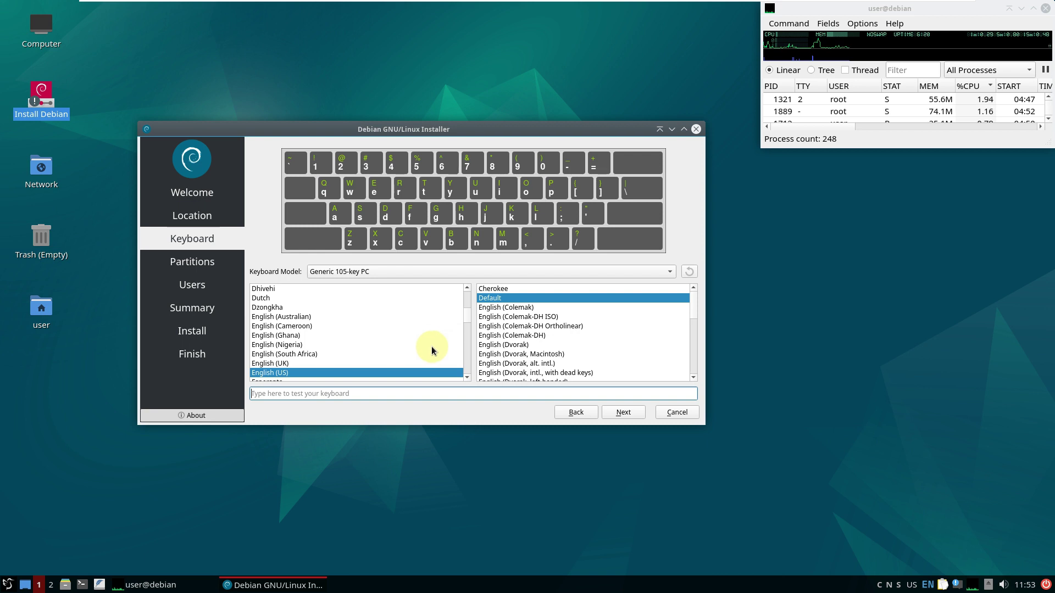
scroll(363, 345, "down", 1)
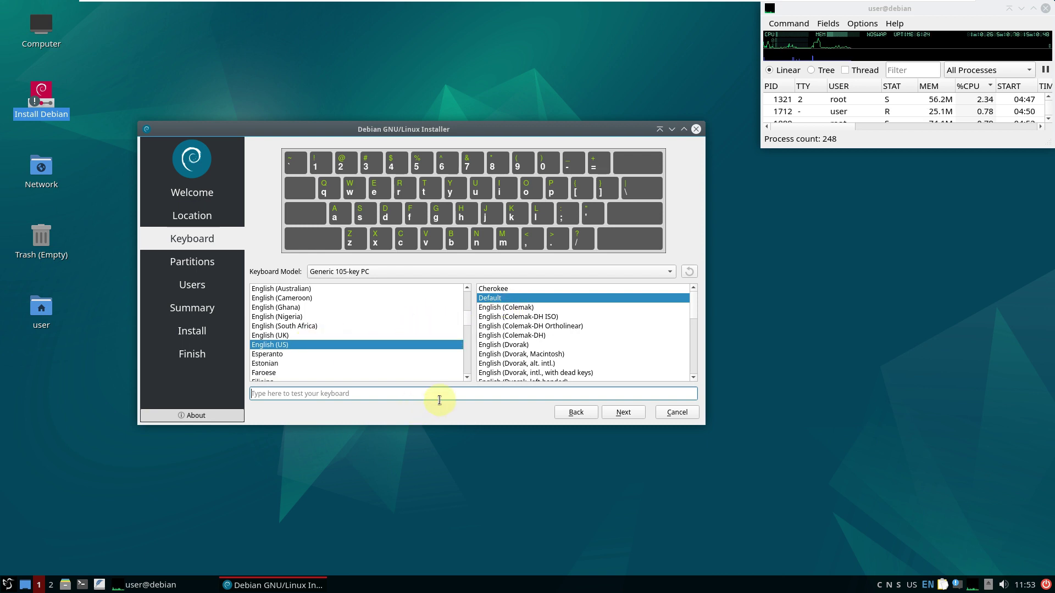
left_click(623, 413)
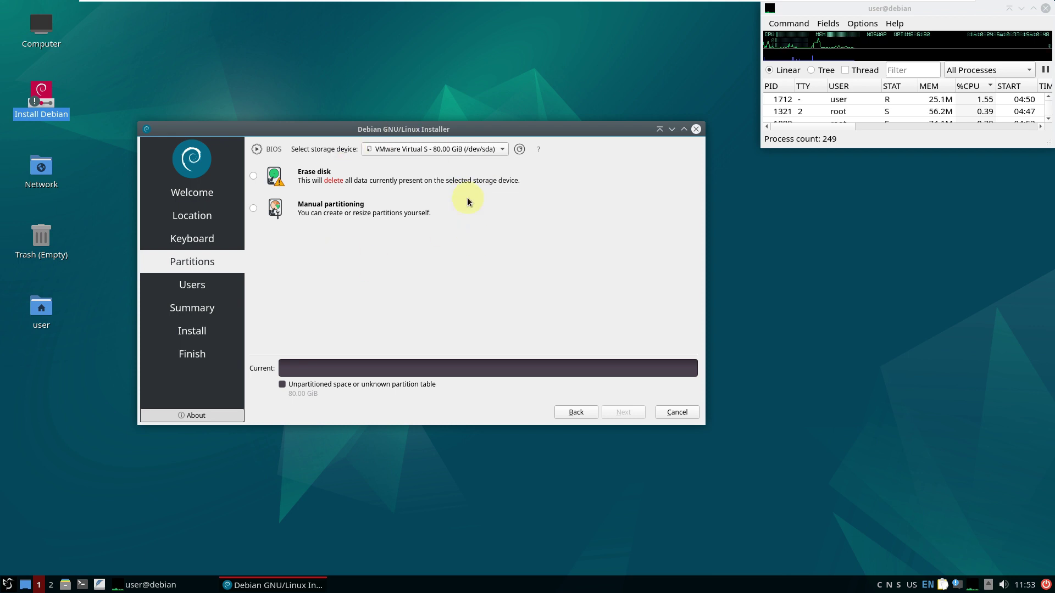
Leave the 80 GiB /dev/sda disk selected and choose Erase disk
left_click(450, 150)
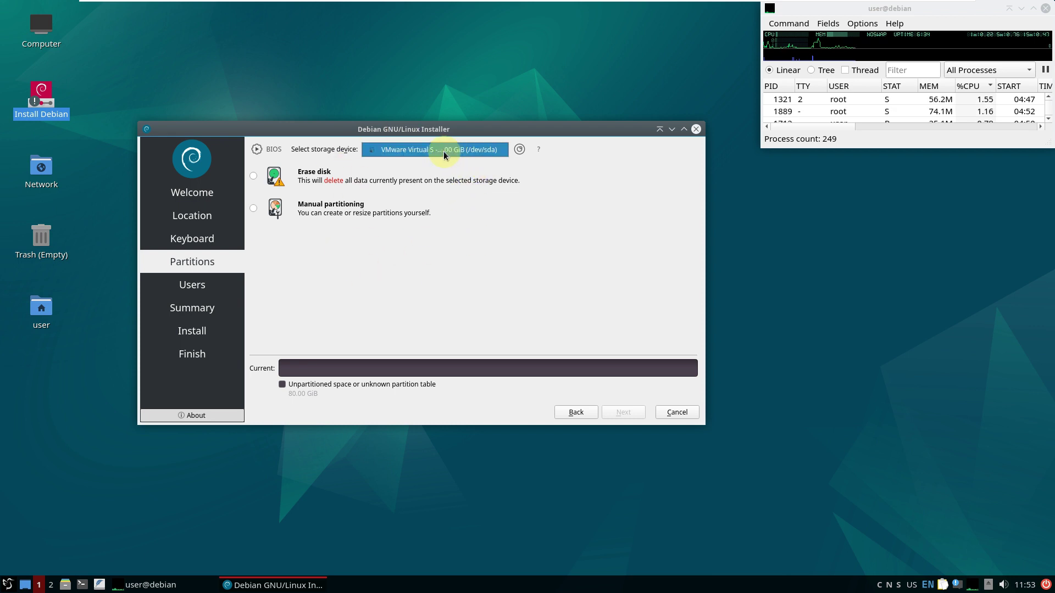
left_click(584, 195)
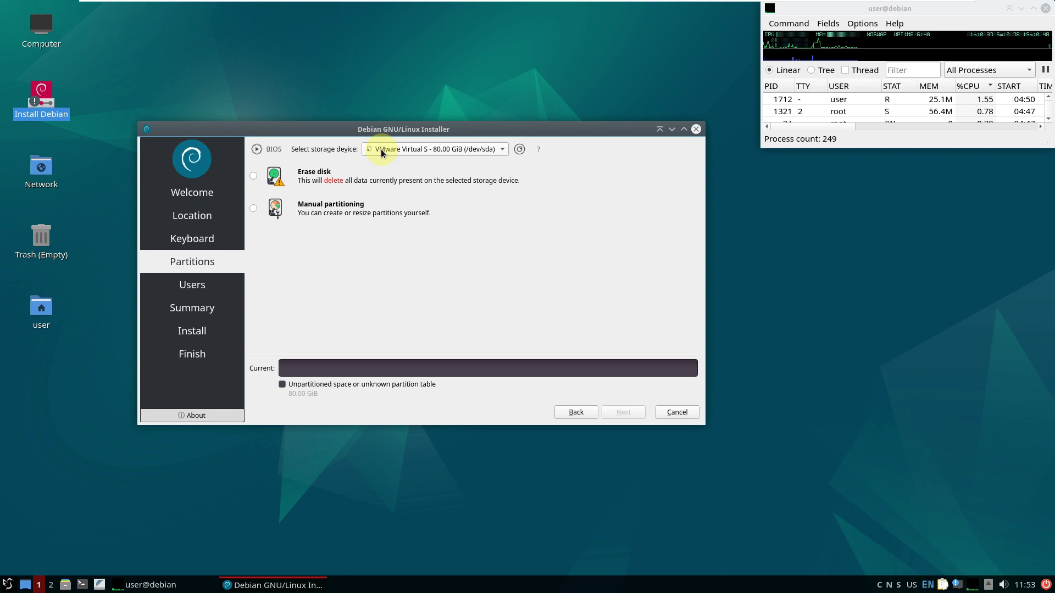
left_click(432, 149)
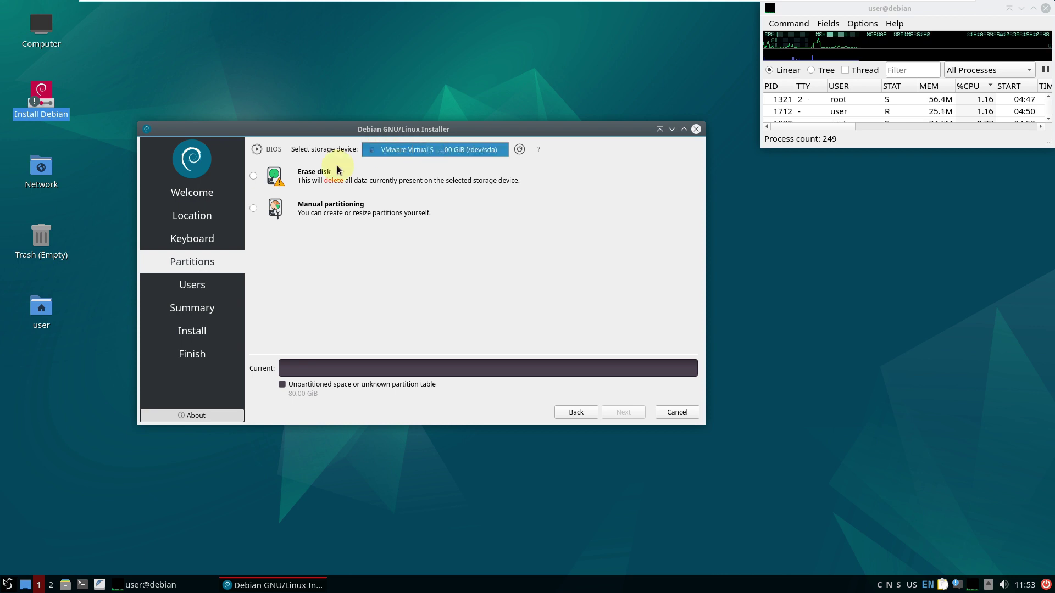
left_click(578, 197)
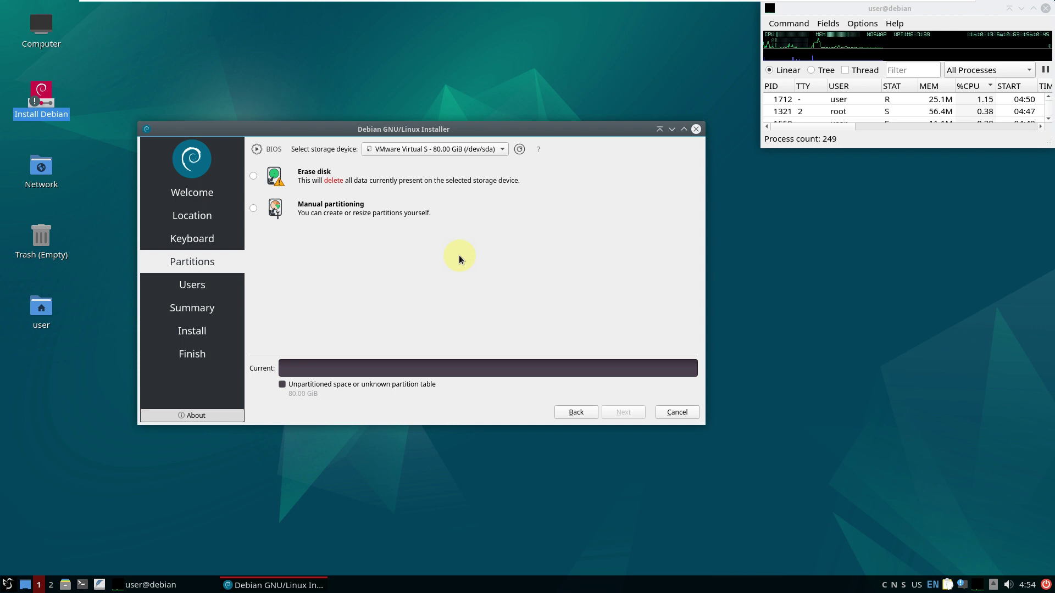
left_click(254, 178)
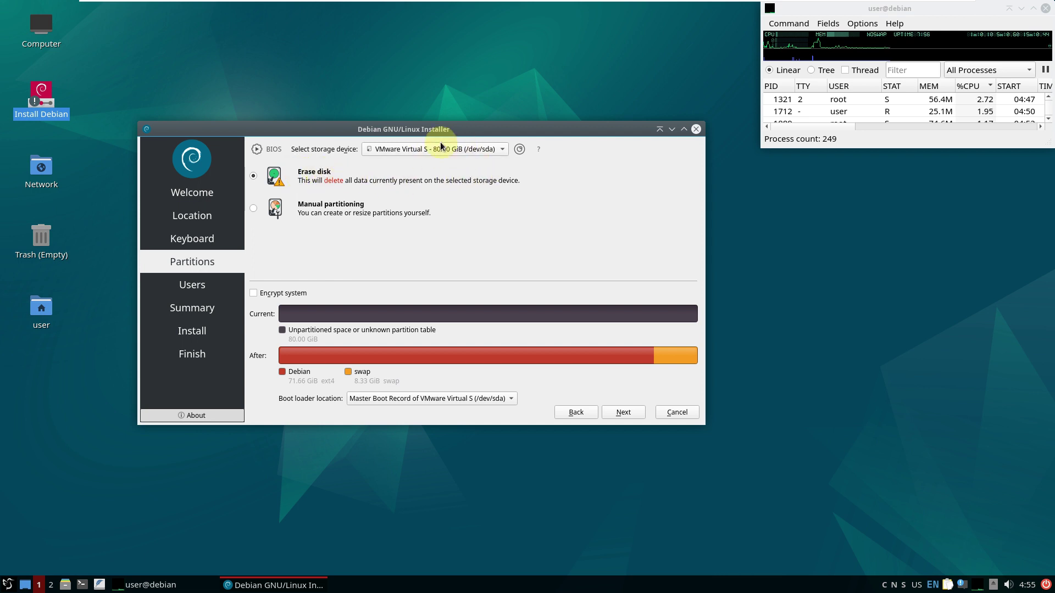
Try Manual partitioning and system encryption, then return to an unencrypted Erase disk
left_click(253, 208)
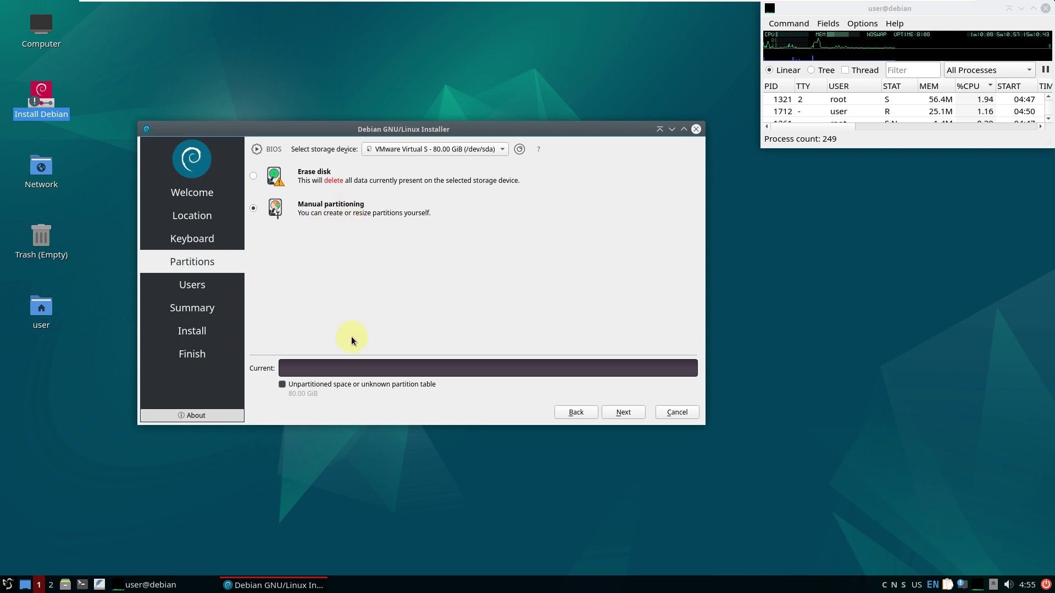
left_click(258, 176)
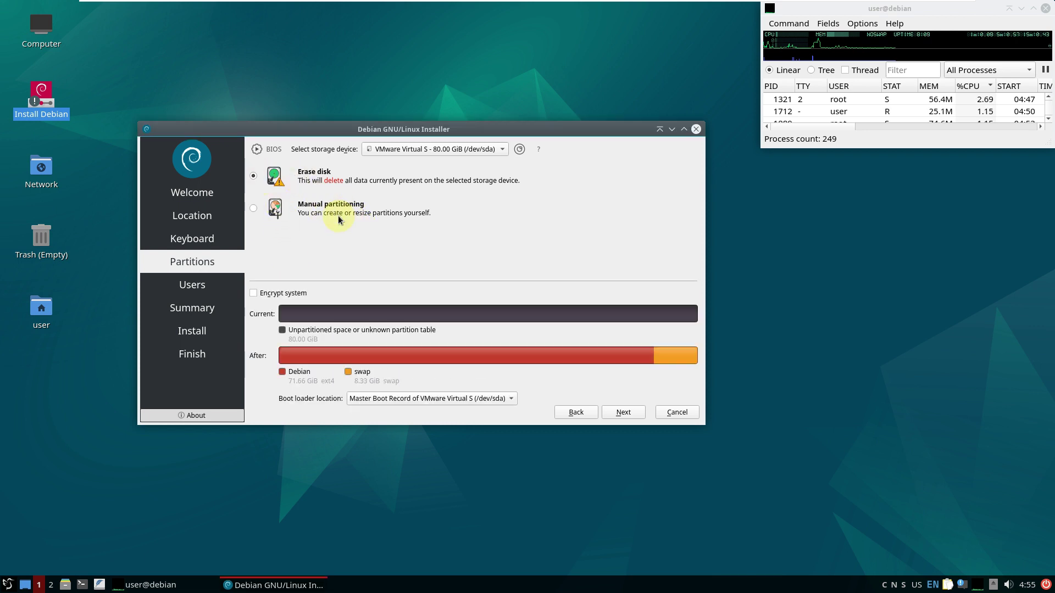
left_click(285, 296)
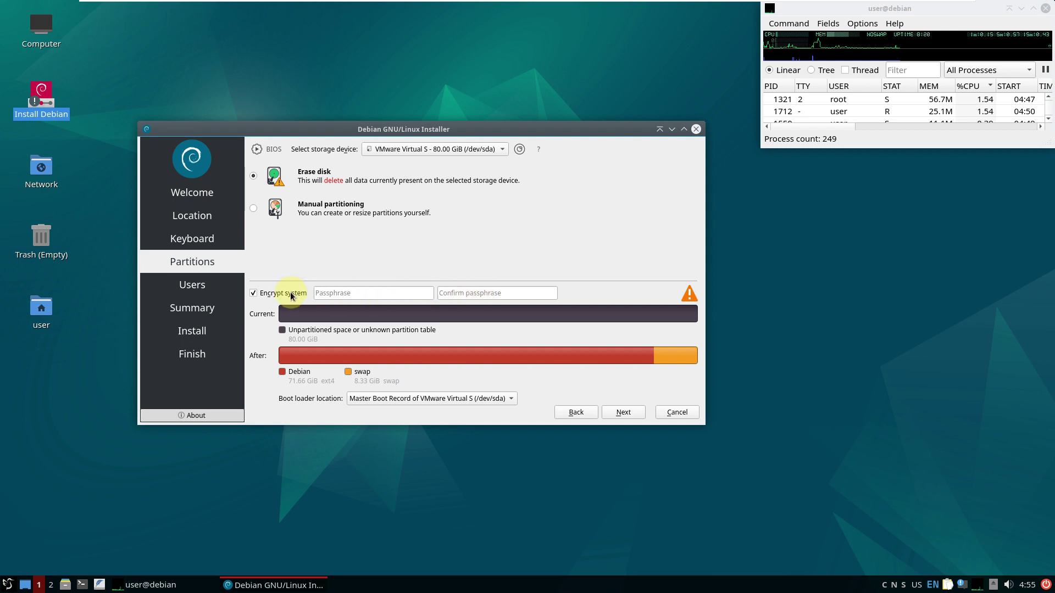
left_click(294, 293)
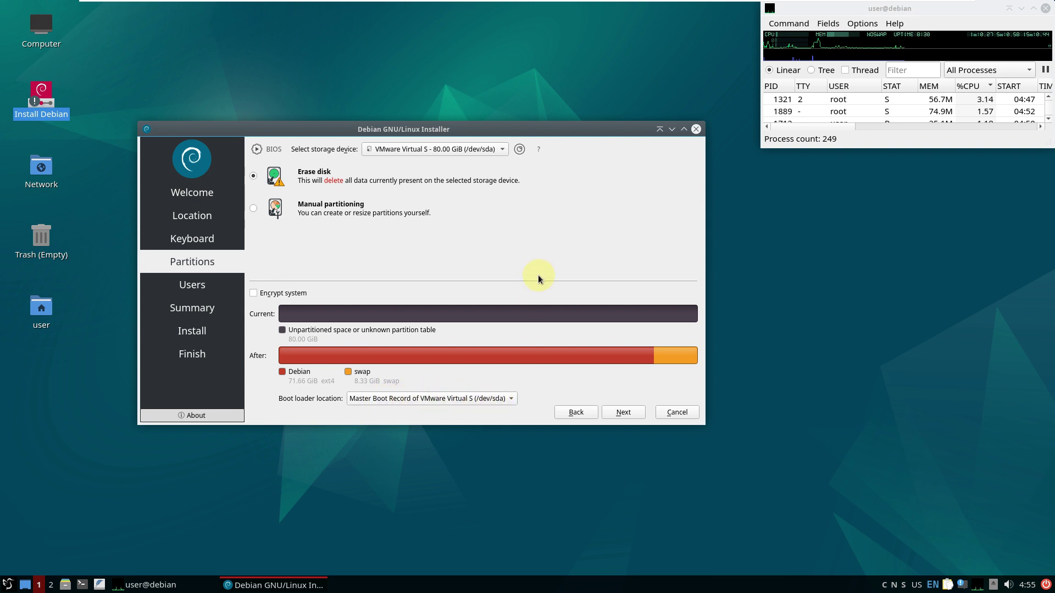
Keep the boot loader on the Master Boot Record and continue to Users
left_click(443, 405)
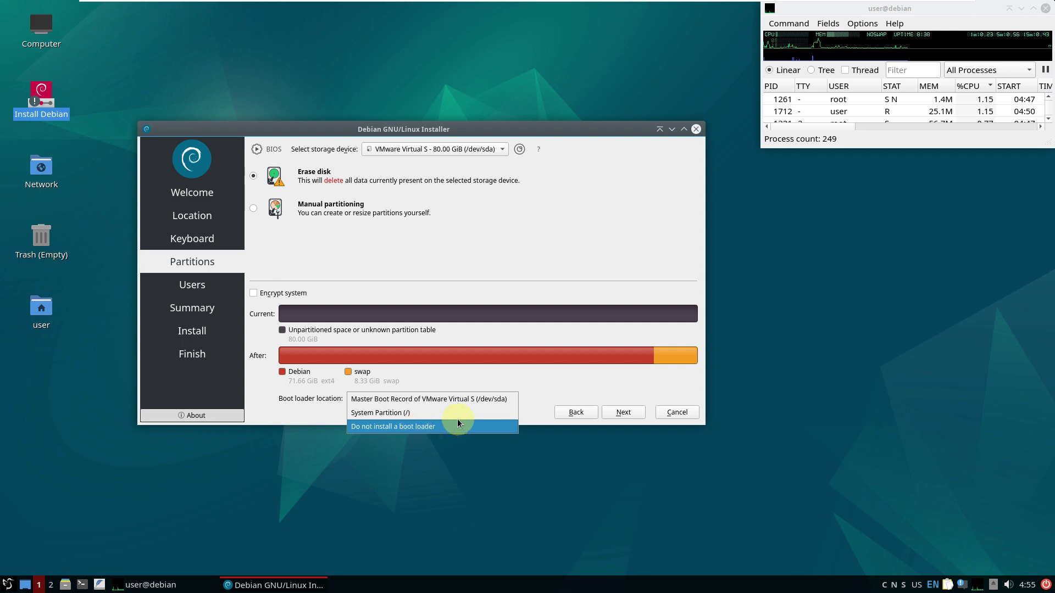
left_click(487, 278)
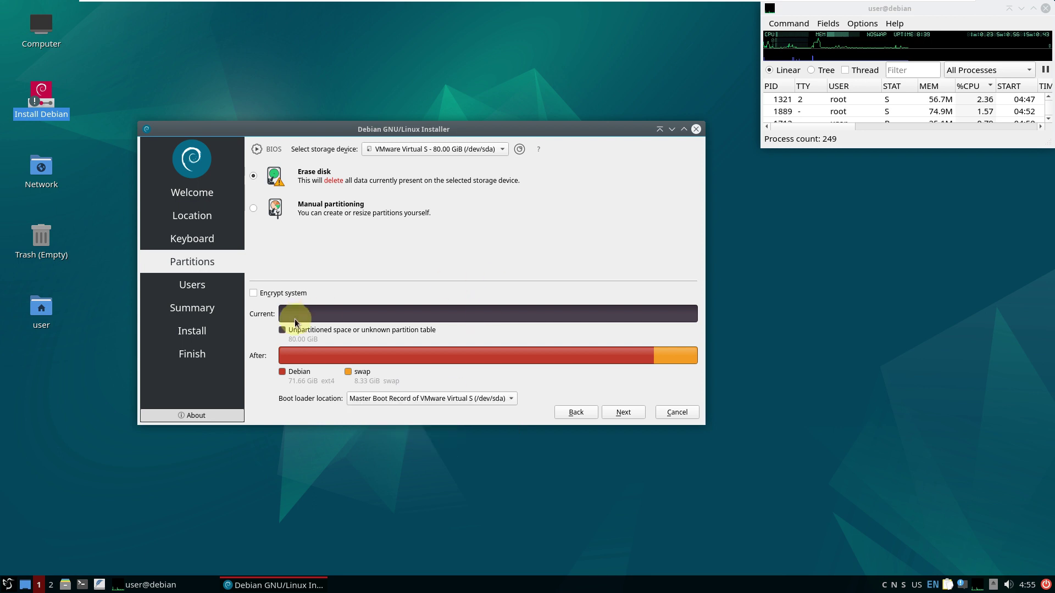
left_click(618, 406)
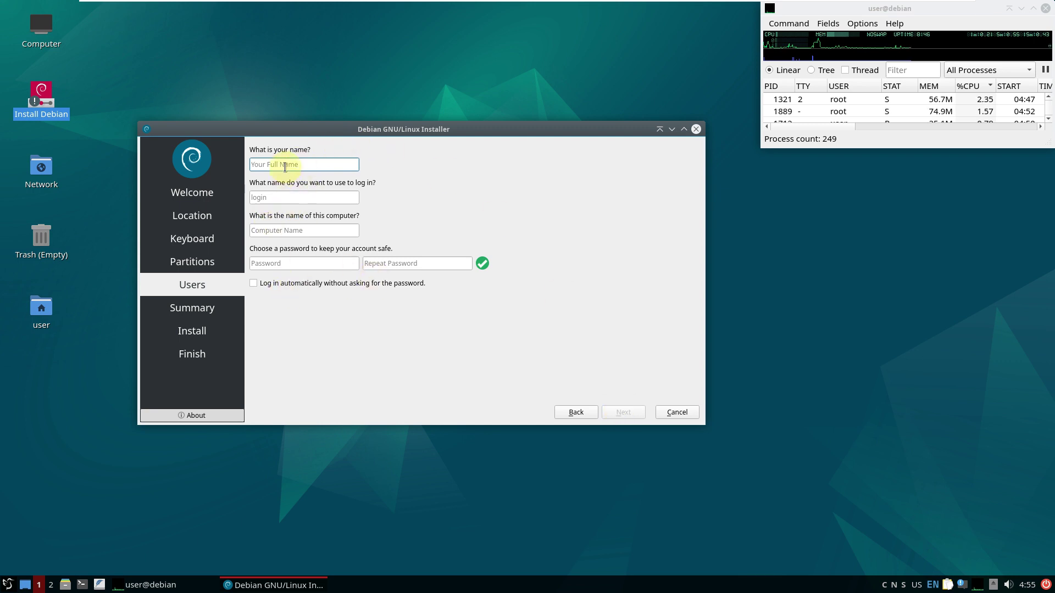
Enter the user's full name and trim the extra suffix from the computer name
type("runbox")
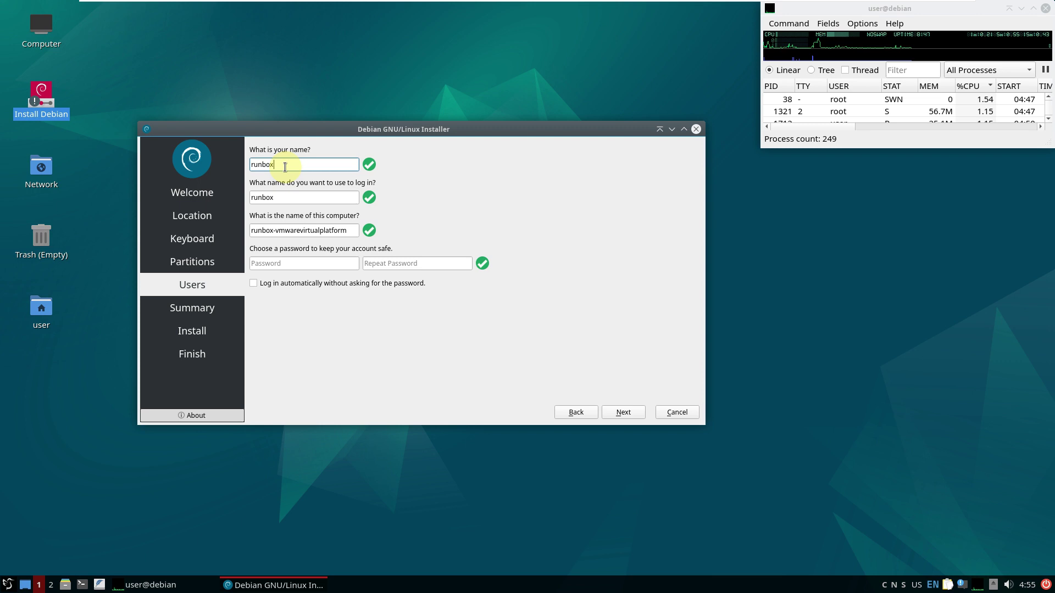
type("ing")
left_click_drag(283, 231, 413, 232)
key("BackSpace")
Enter the account password, repeat it until both match, and continue to the Summary
left_click(309, 263)
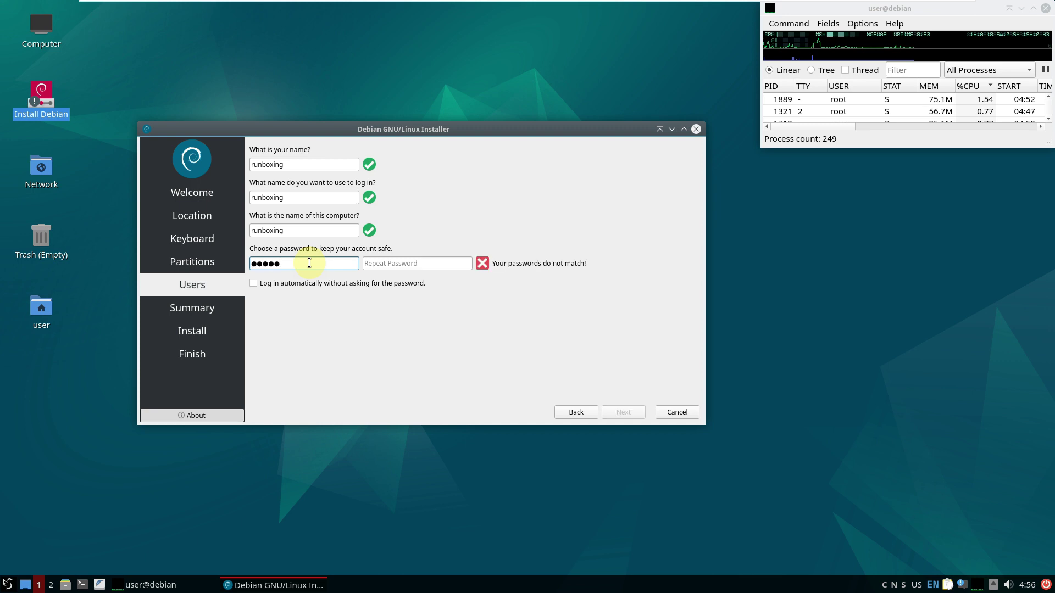
left_click(460, 264)
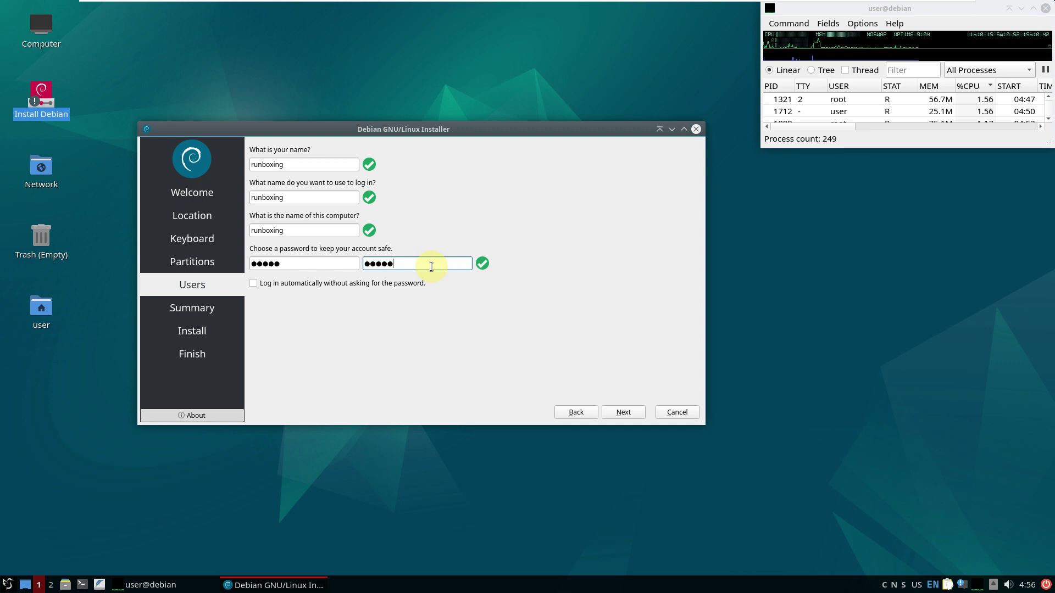
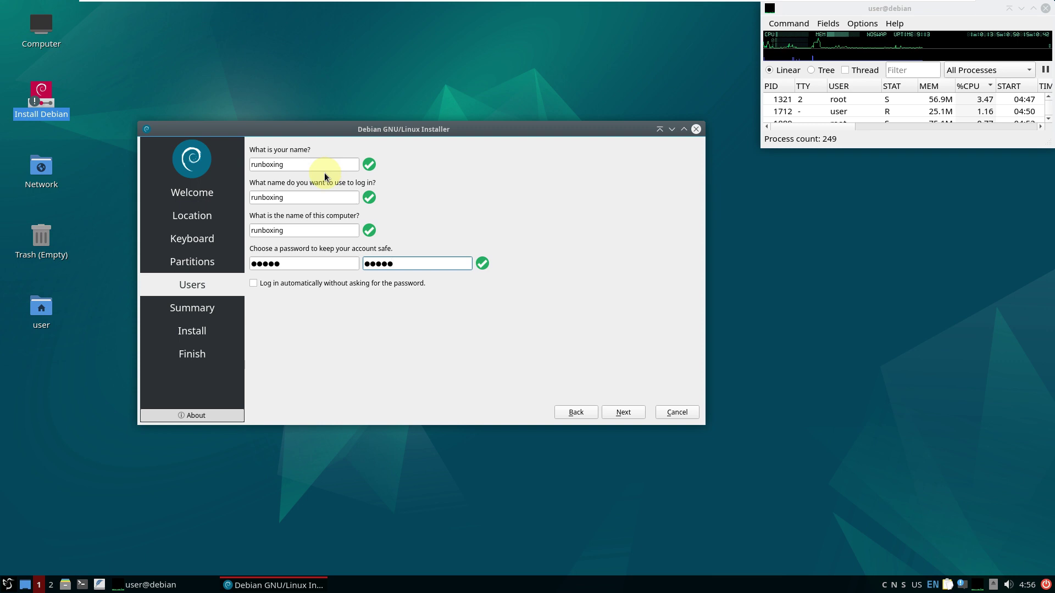
left_click(637, 412)
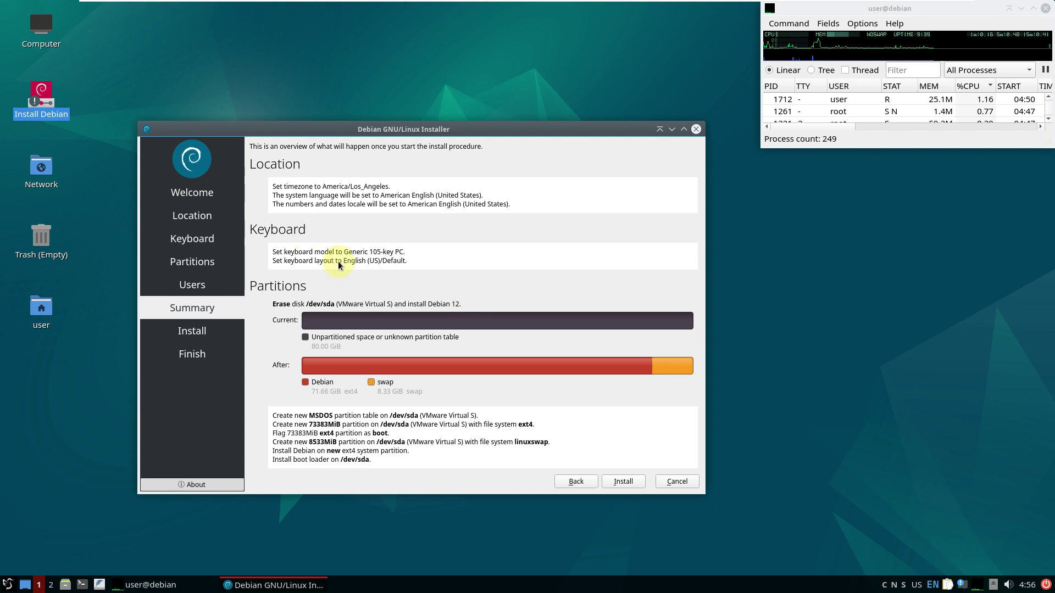
Close the Calamares window and confirm Yes to cancel the installation
left_click(697, 129)
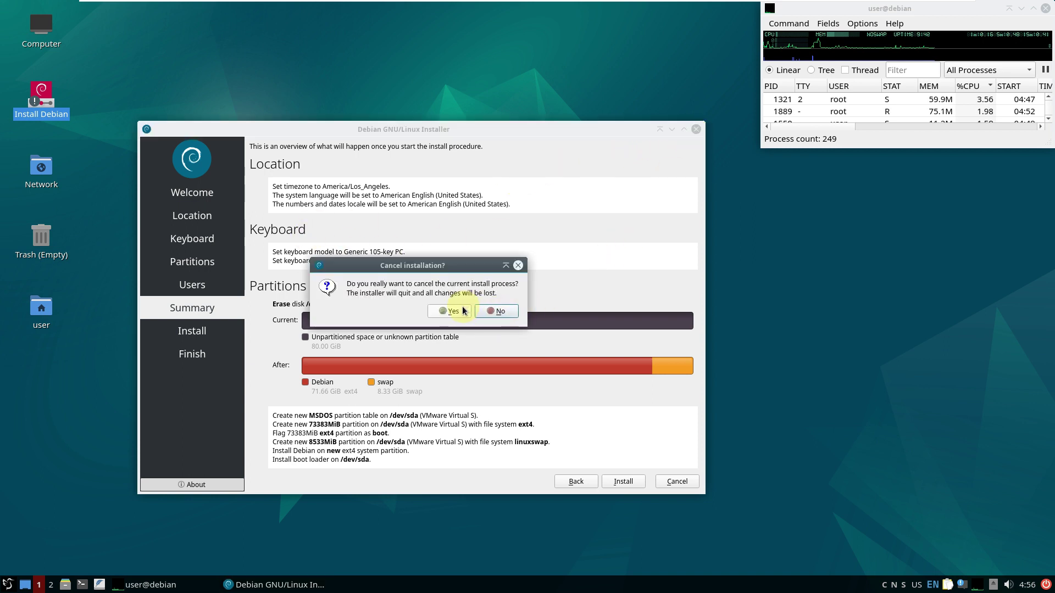
left_click(451, 311)
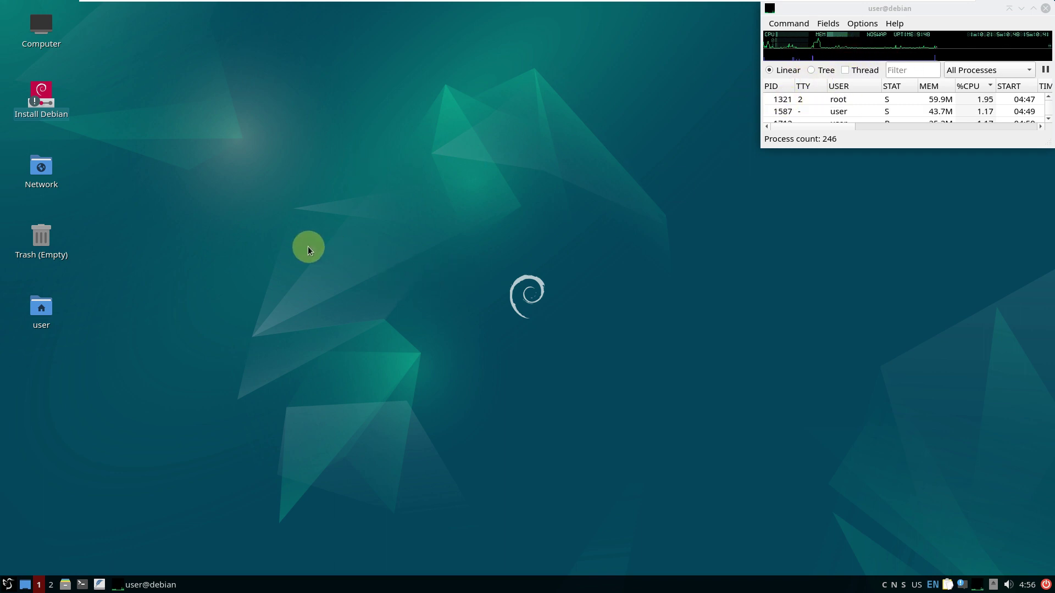
Launch FeatherPad, GoldenDict and LibreOffice Draw from the taskbar and application menu
left_click(99, 585)
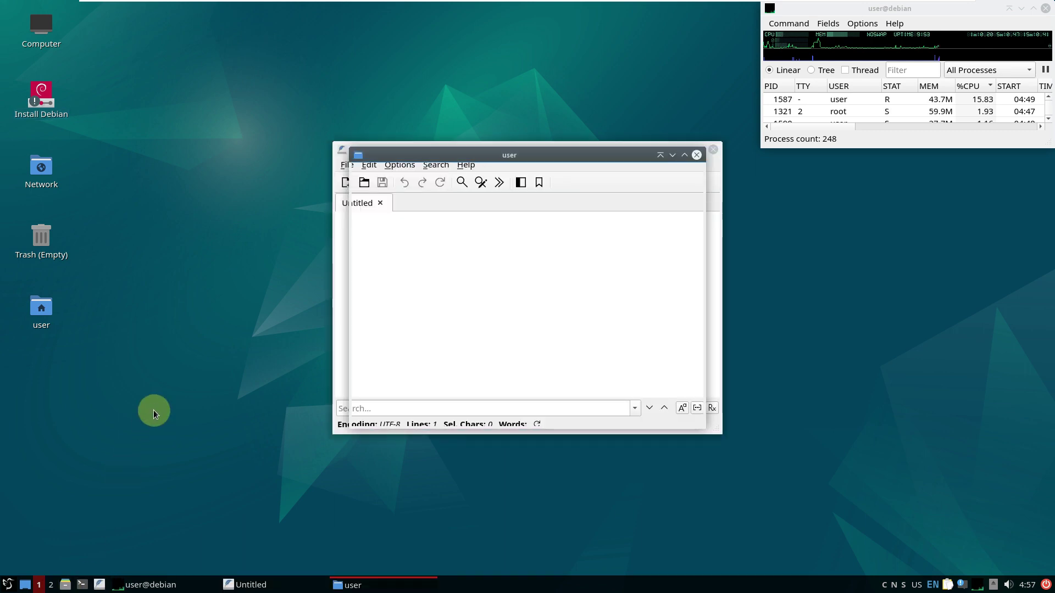
left_click(10, 586)
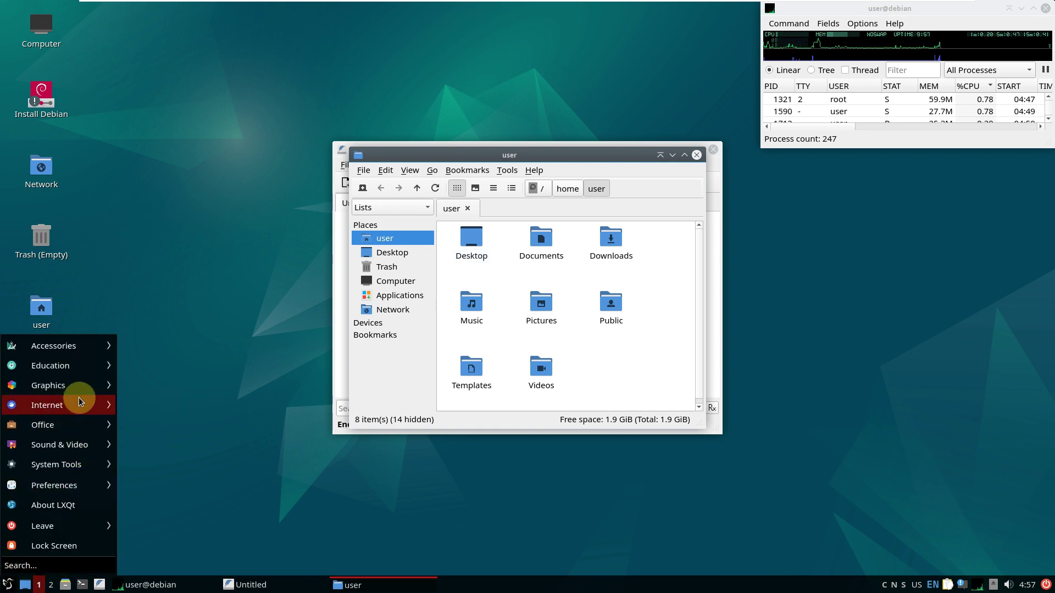
mouse_move(80, 356)
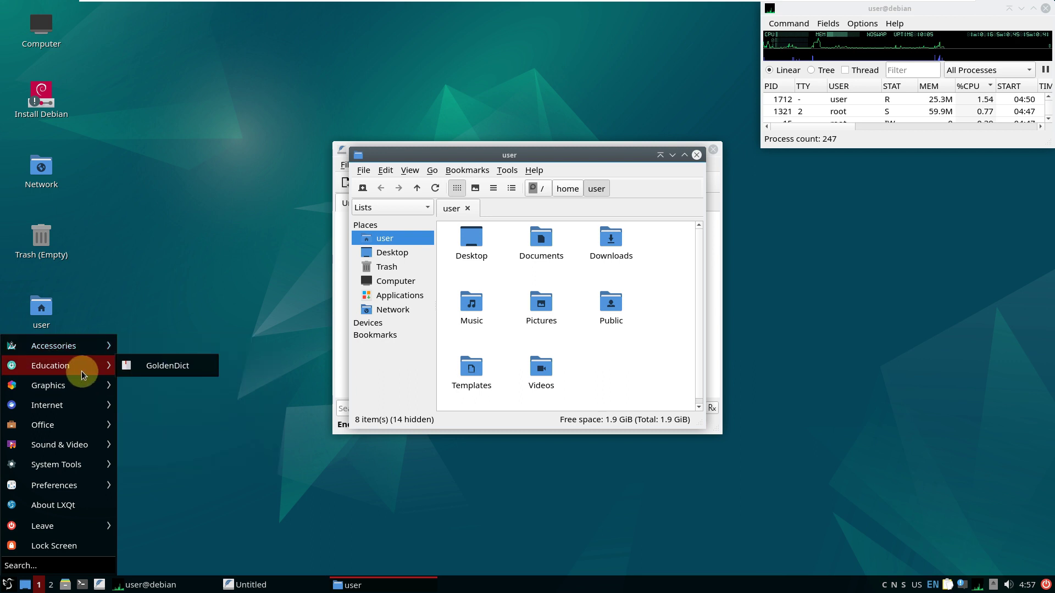
left_click(146, 369)
left_click(8, 584)
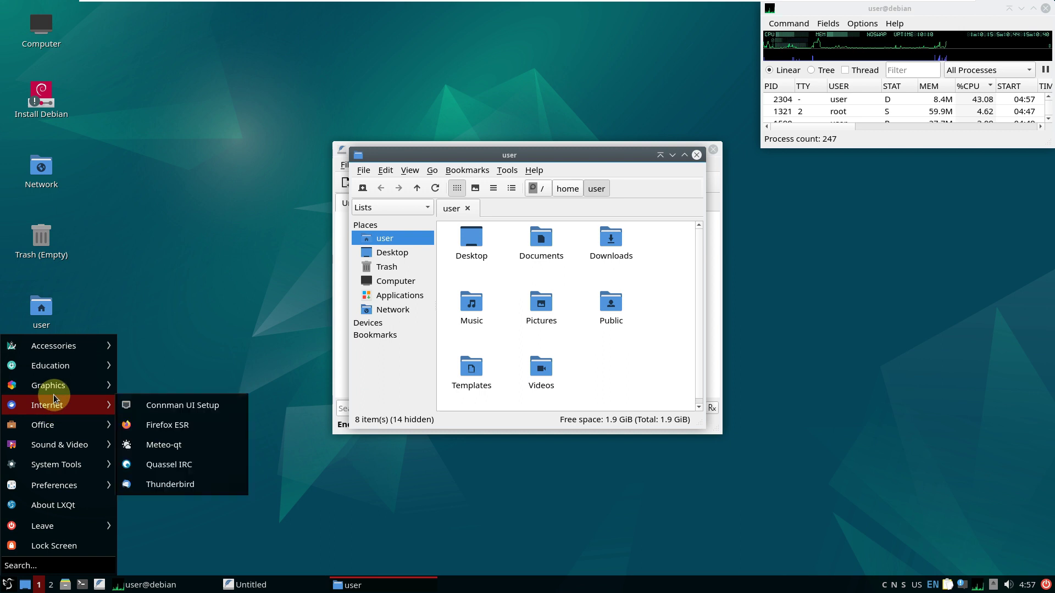
mouse_move(54, 391)
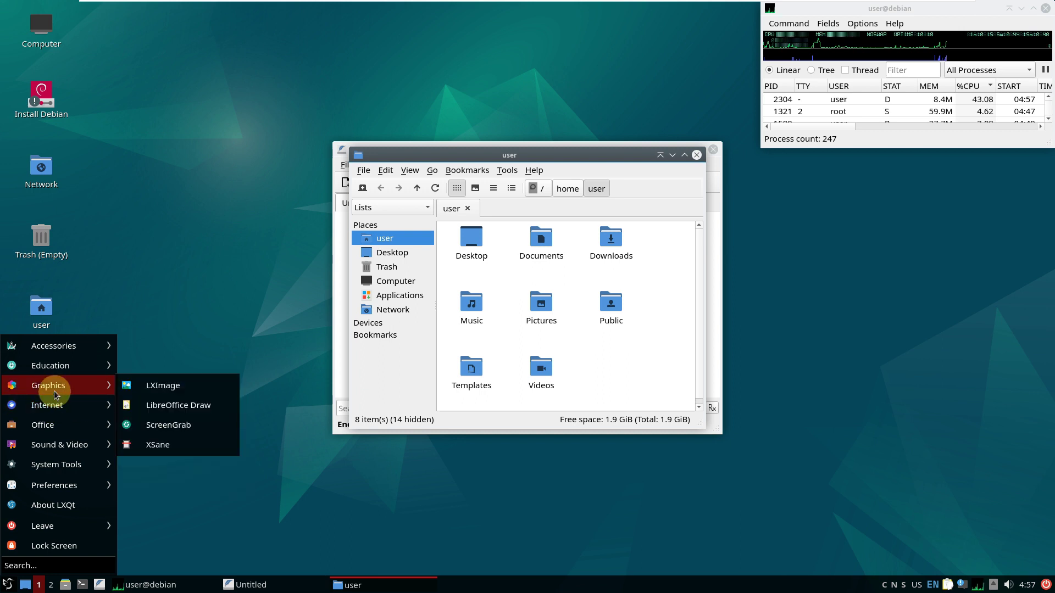
left_click(177, 405)
Launch the LXImage image viewer and Thunderbird from the application menu
left_click(8, 584)
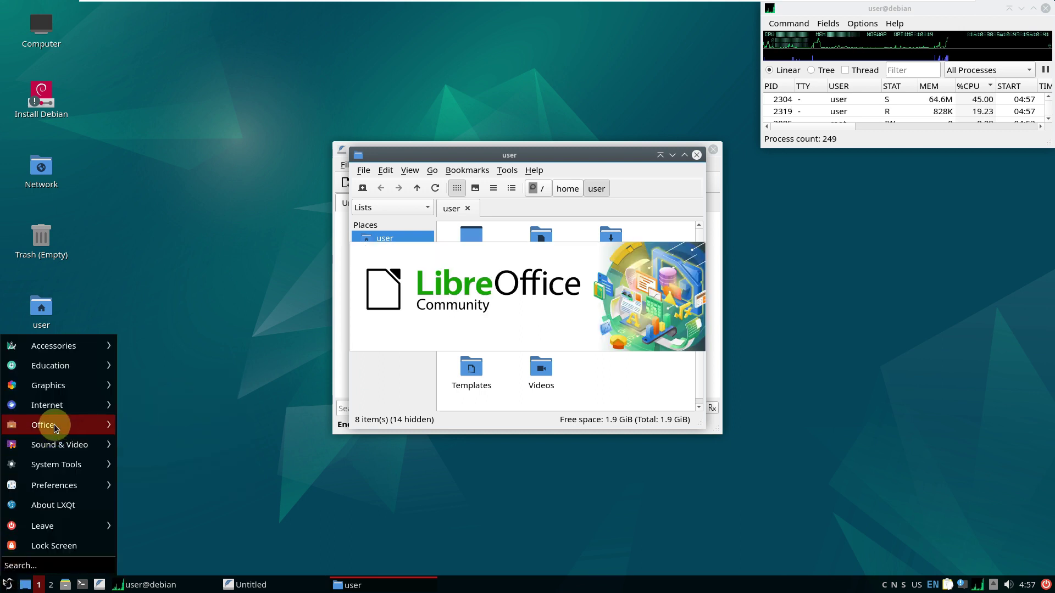
left_click(151, 384)
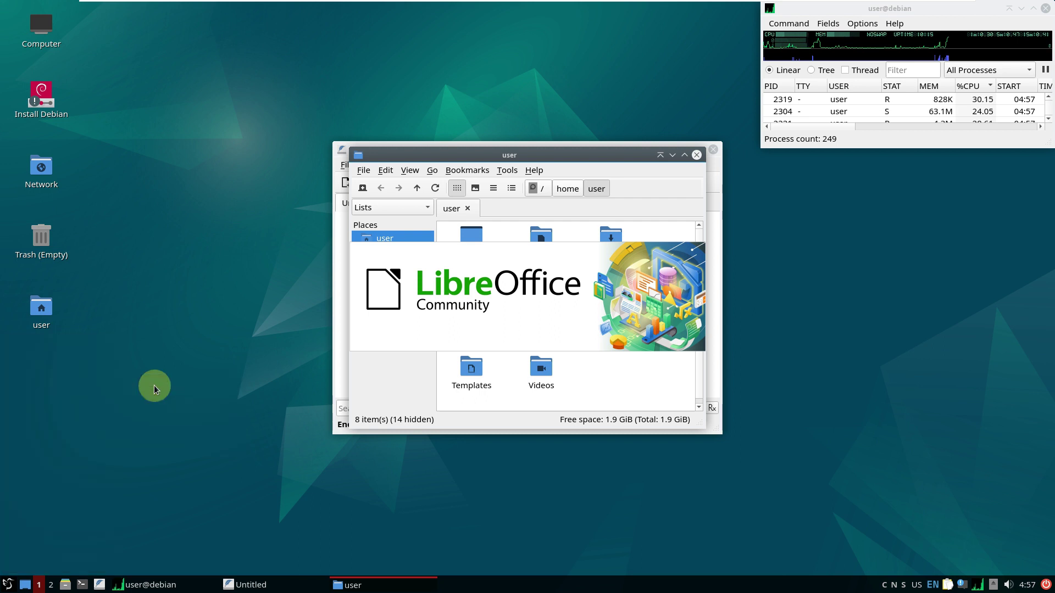
left_click(8, 583)
mouse_move(93, 405)
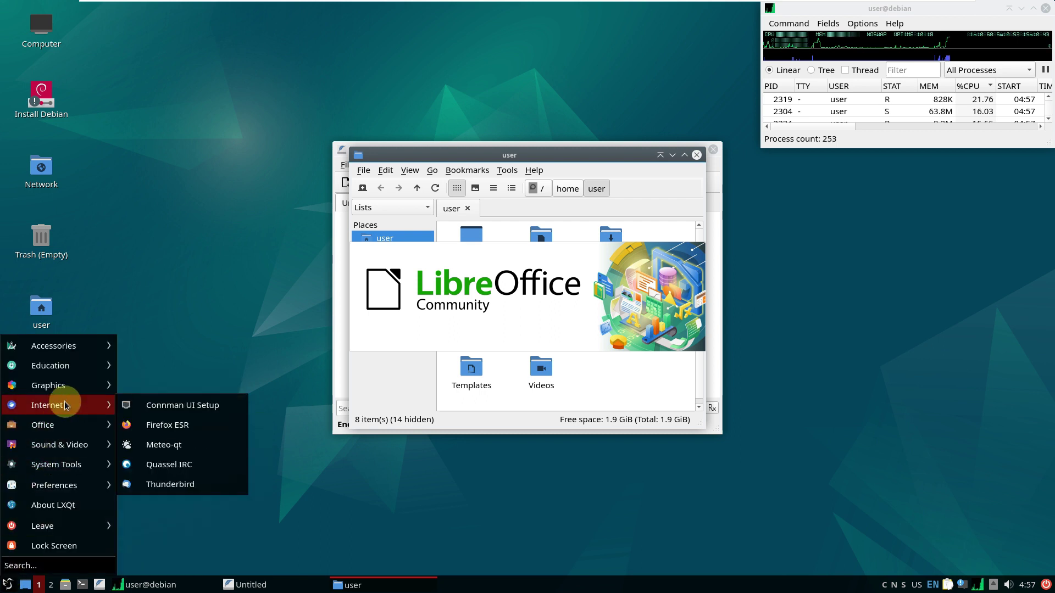
left_click(171, 483)
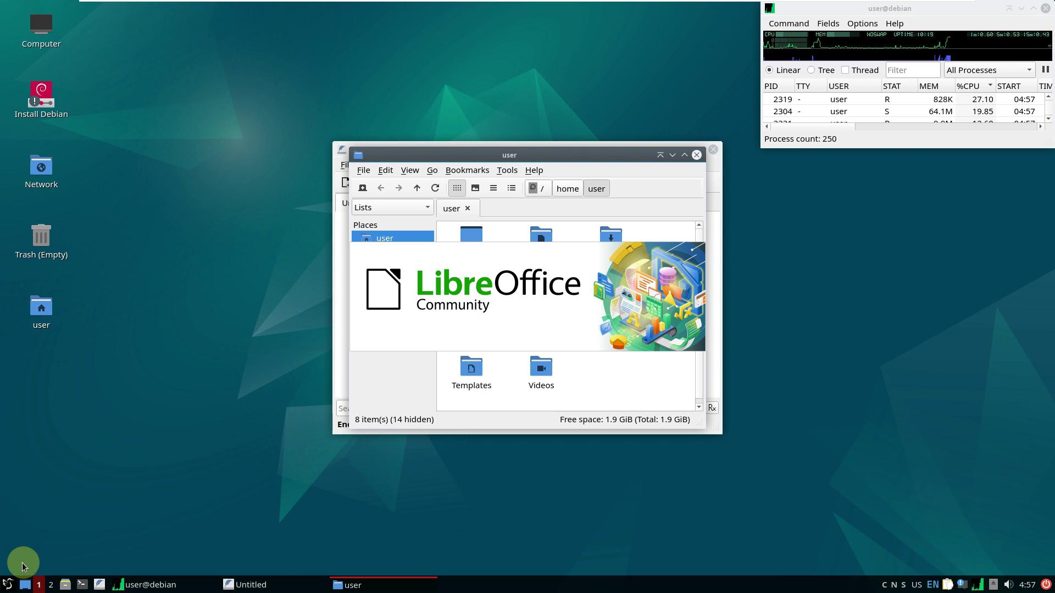
left_click(8, 585)
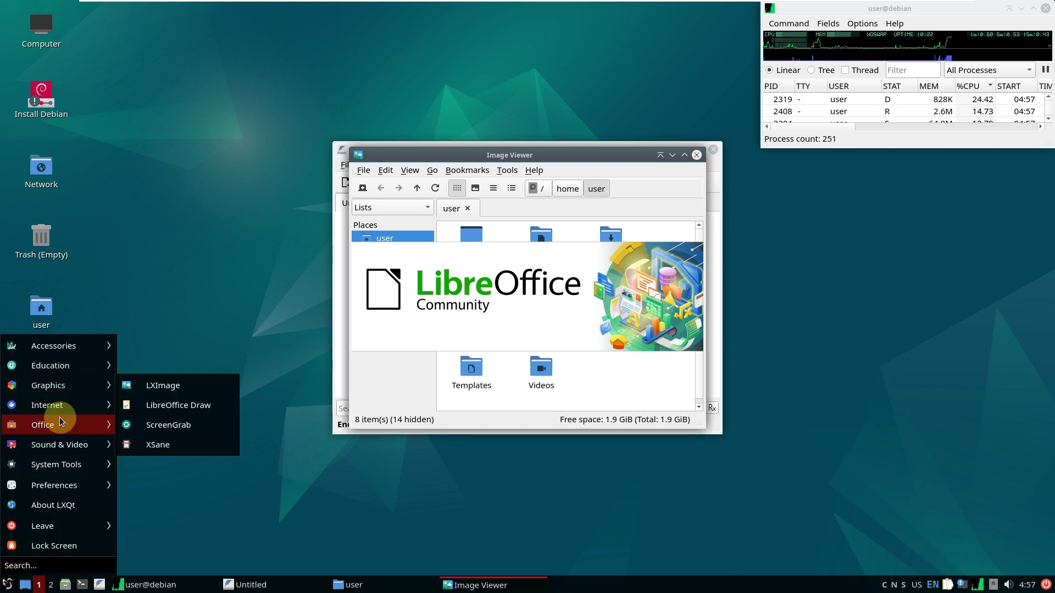
Launch Quassel IRC and the qpdfview document viewer from the application menu
mouse_move(60, 412)
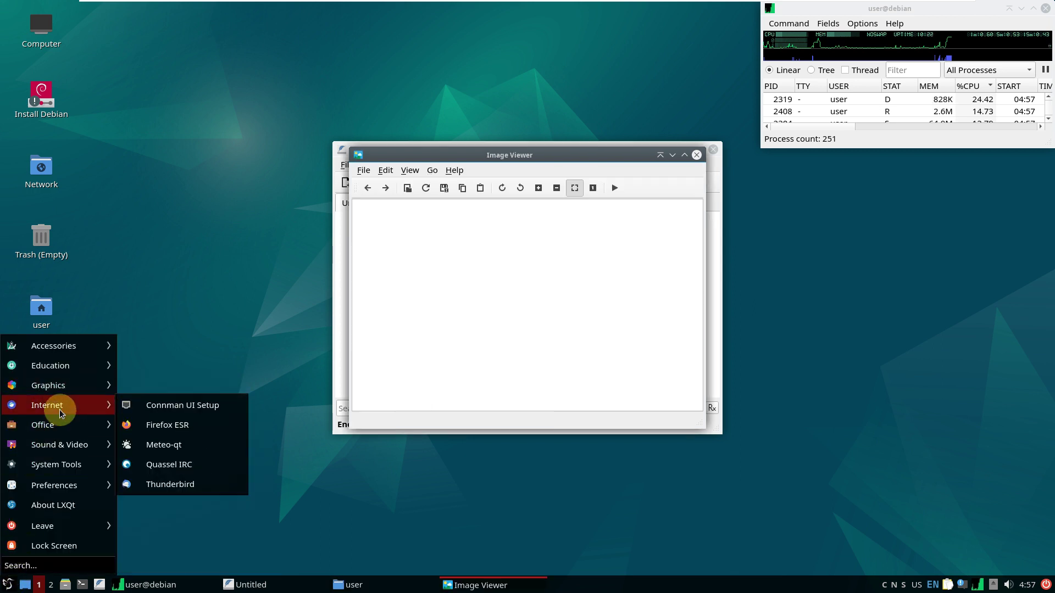
left_click(177, 476)
left_click(8, 585)
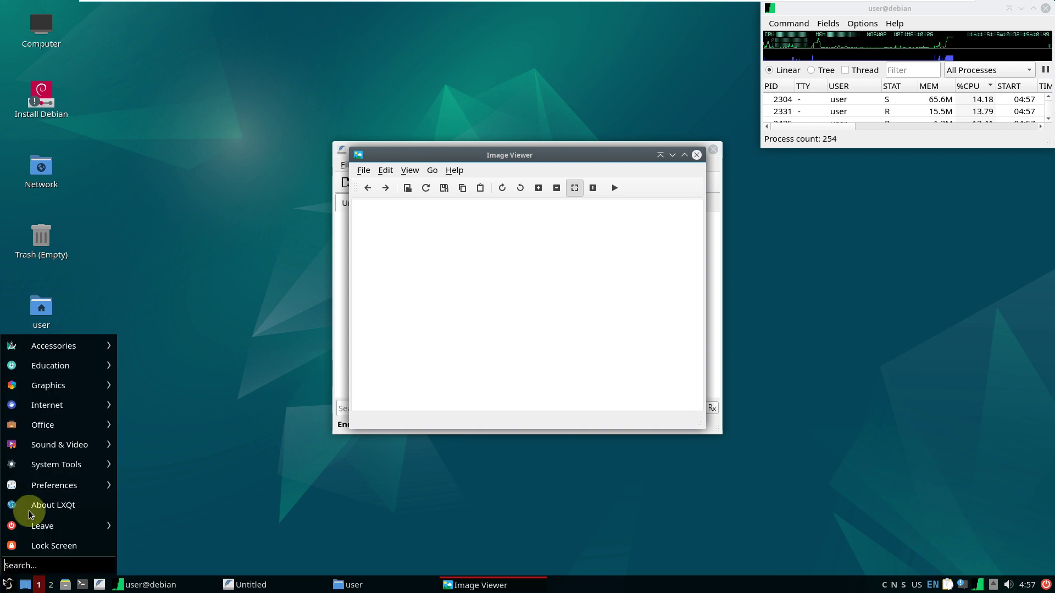
mouse_move(58, 428)
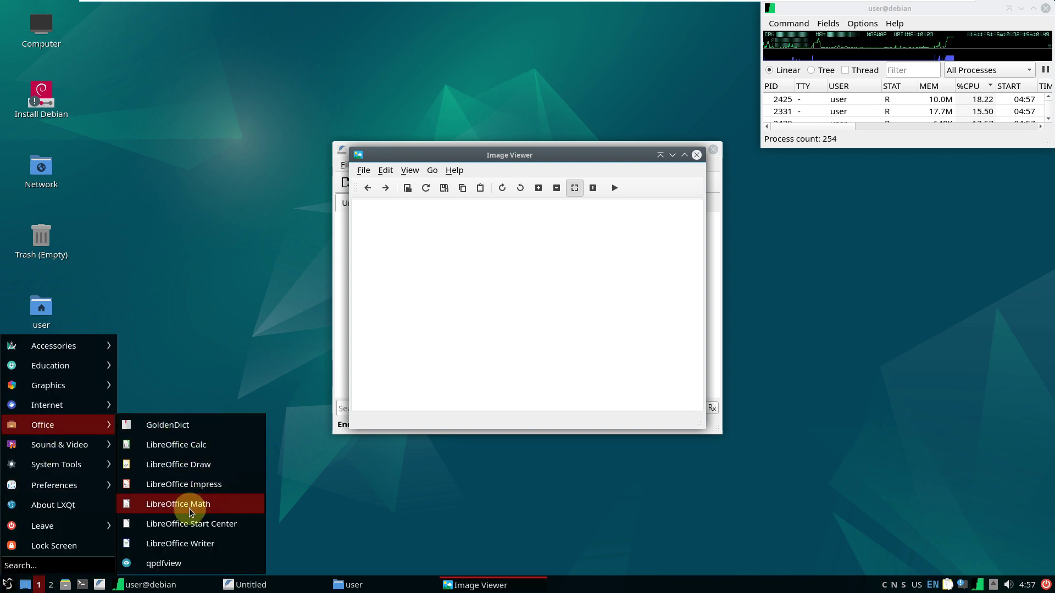
left_click(195, 563)
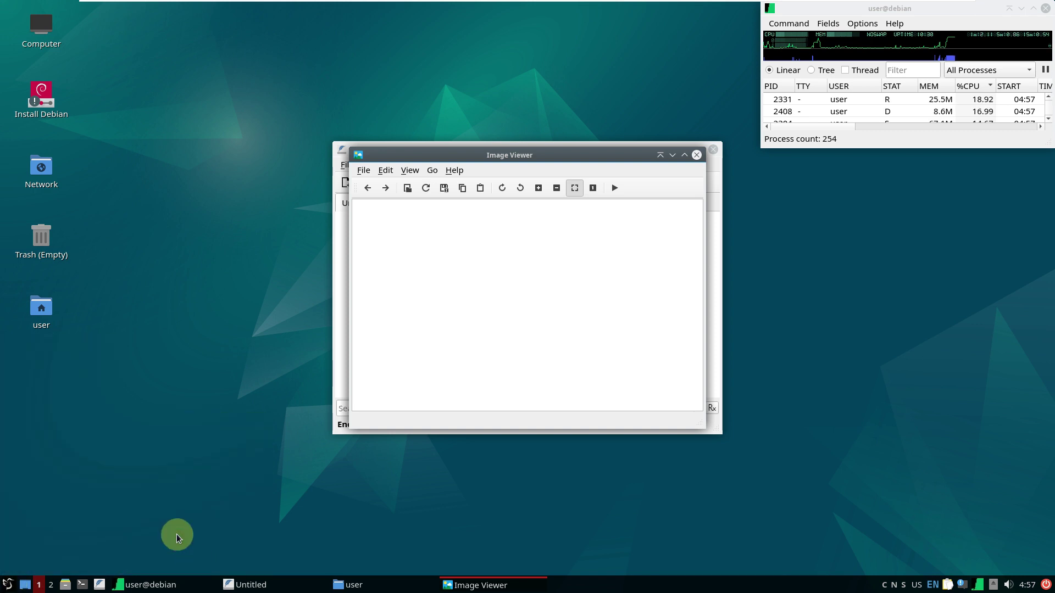
Browse the Office and Sound & Video categories, then start Synaptic Package Manager
left_click(10, 583)
left_click(34, 426)
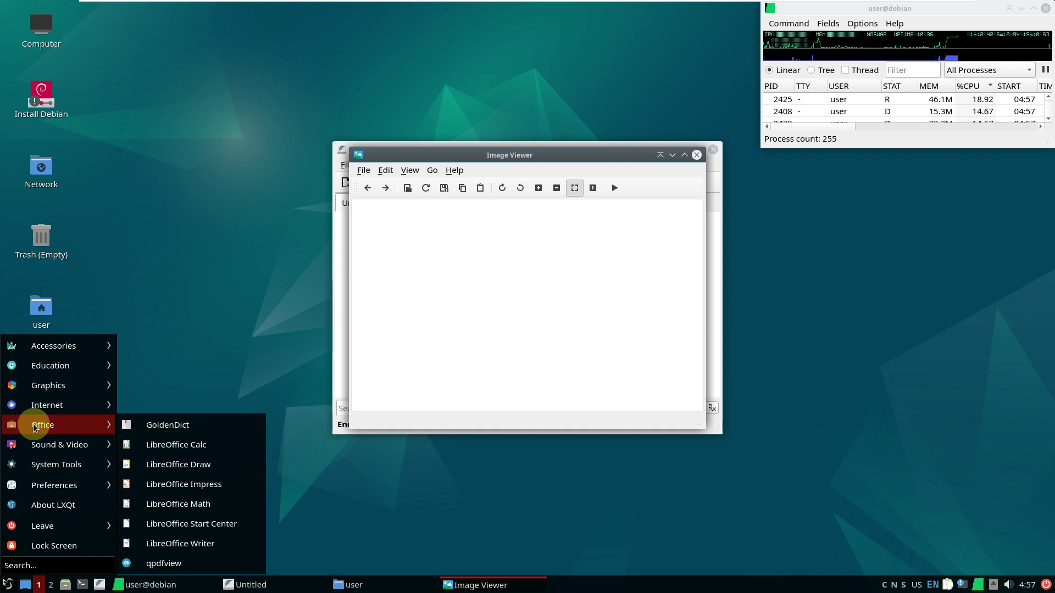
left_click(50, 445)
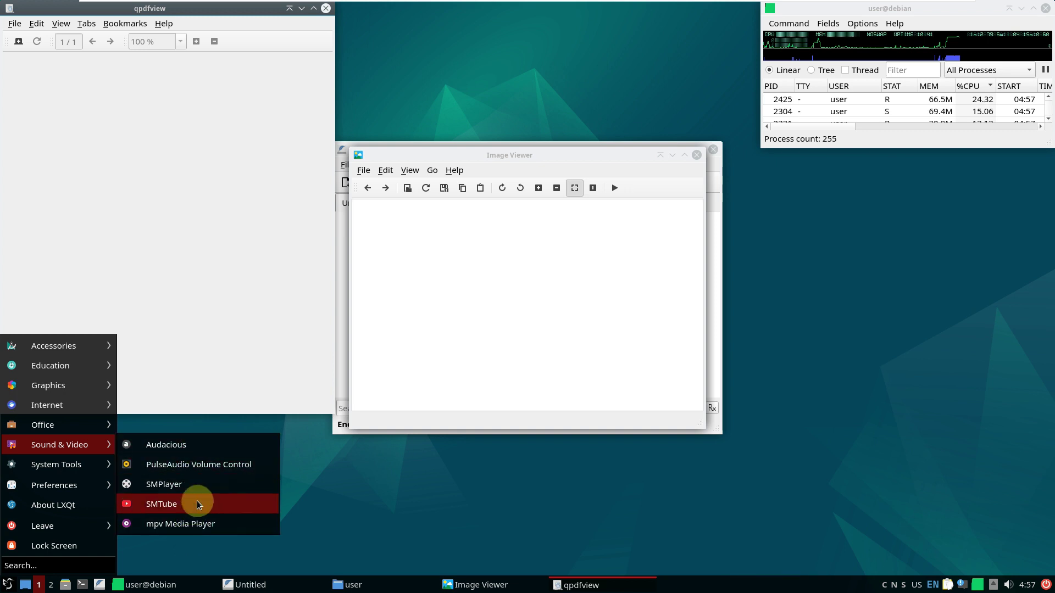
left_click(8, 585)
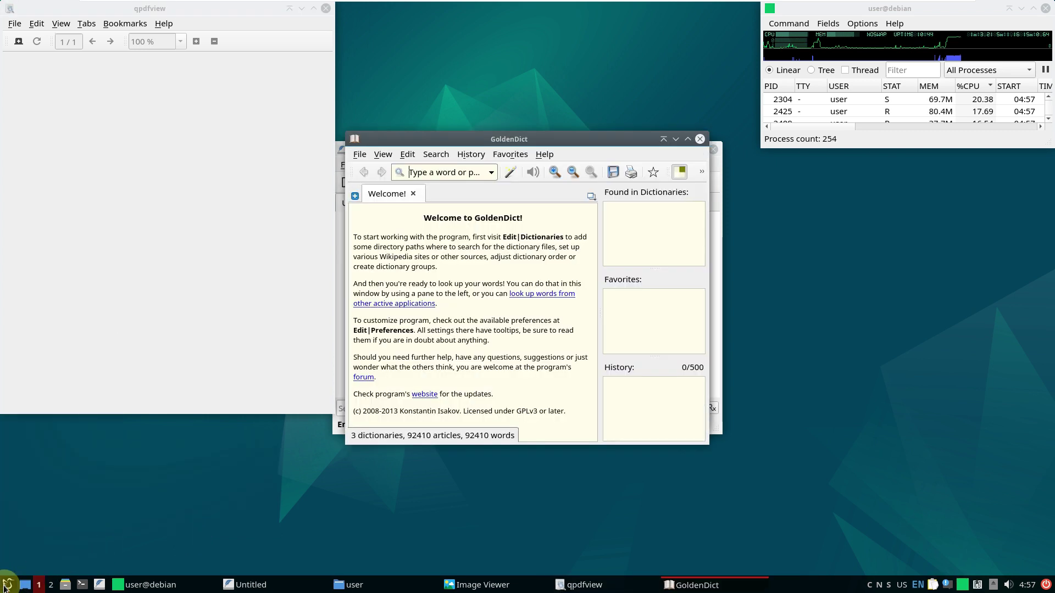
mouse_move(49, 464)
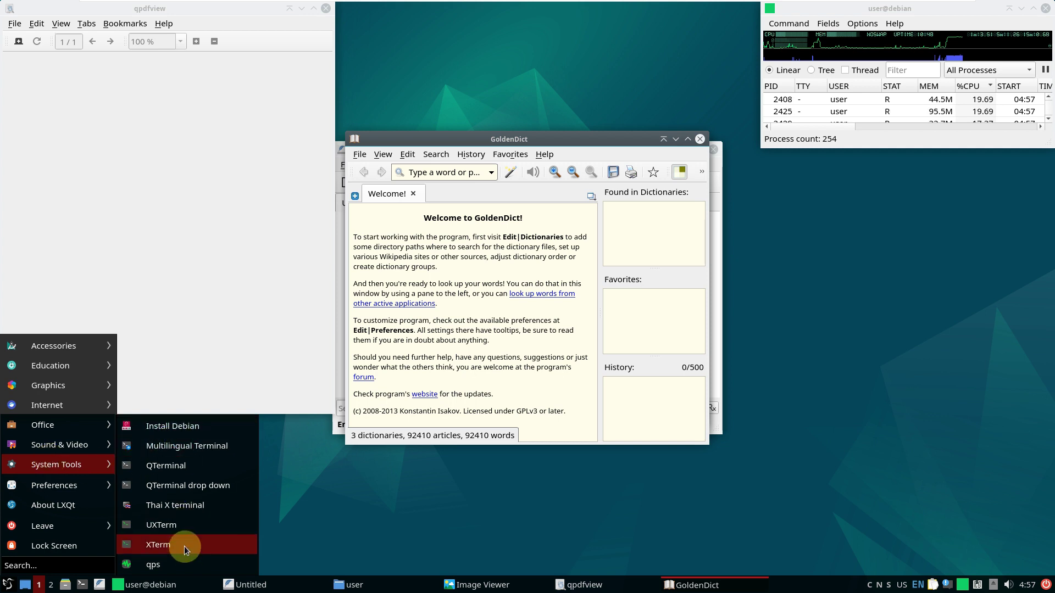
mouse_move(77, 485)
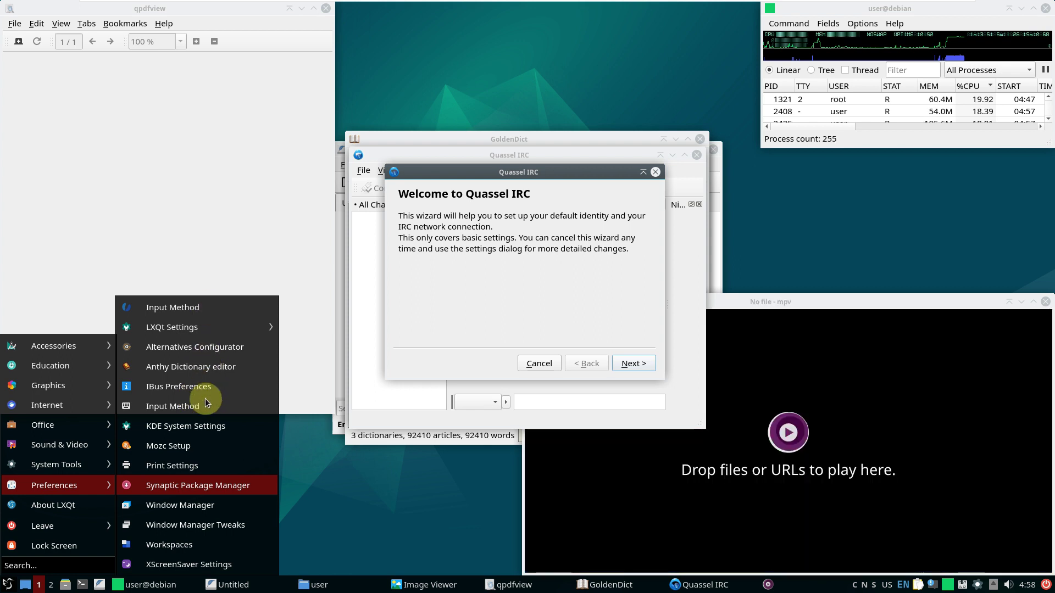
left_click(202, 493)
left_click(8, 585)
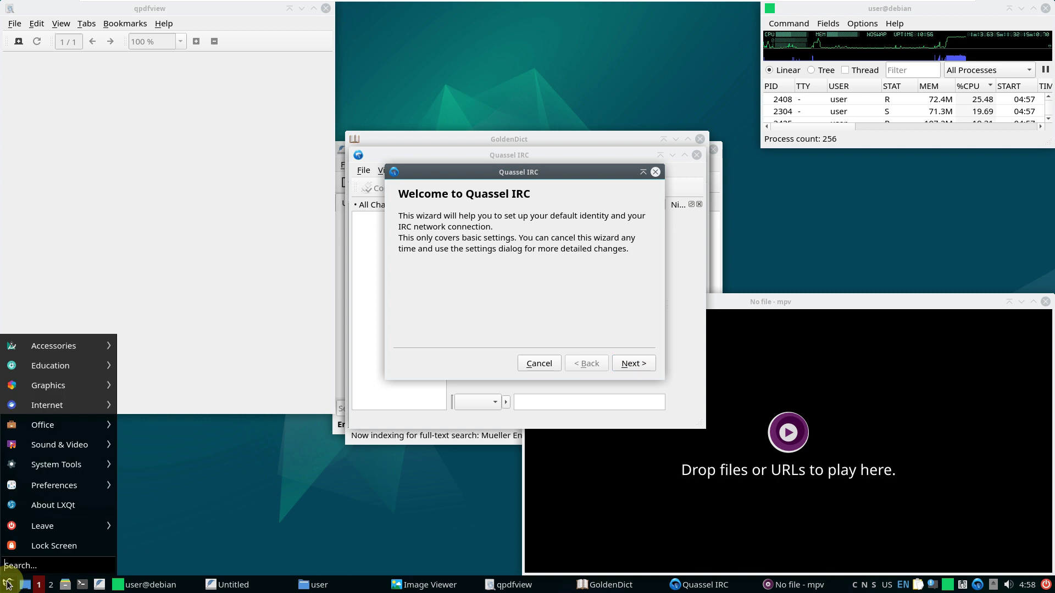
left_click(51, 497)
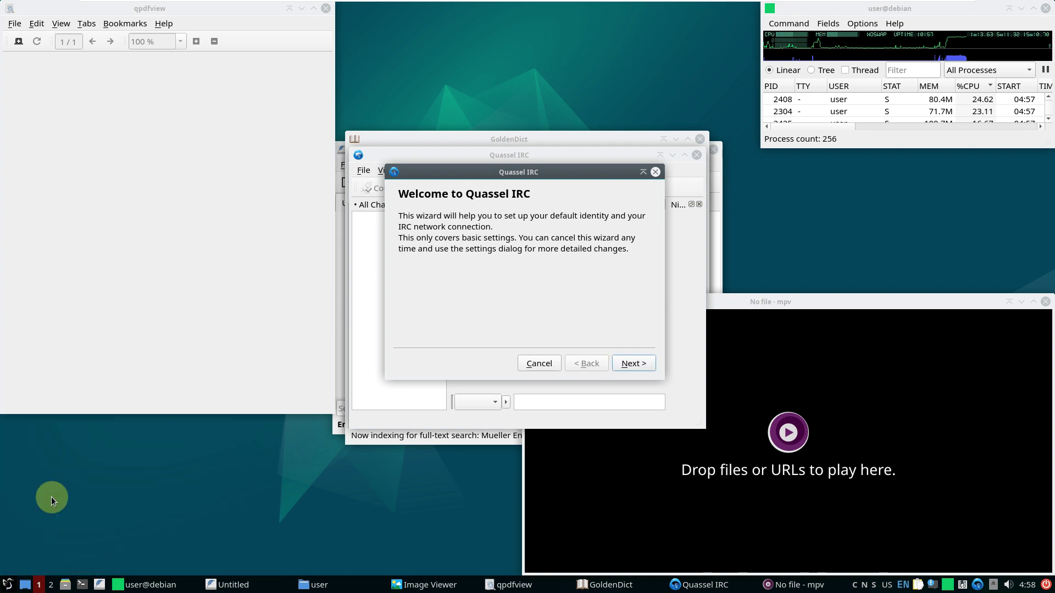
Open the LXQt Appearance settings from the application menu
left_click(8, 586)
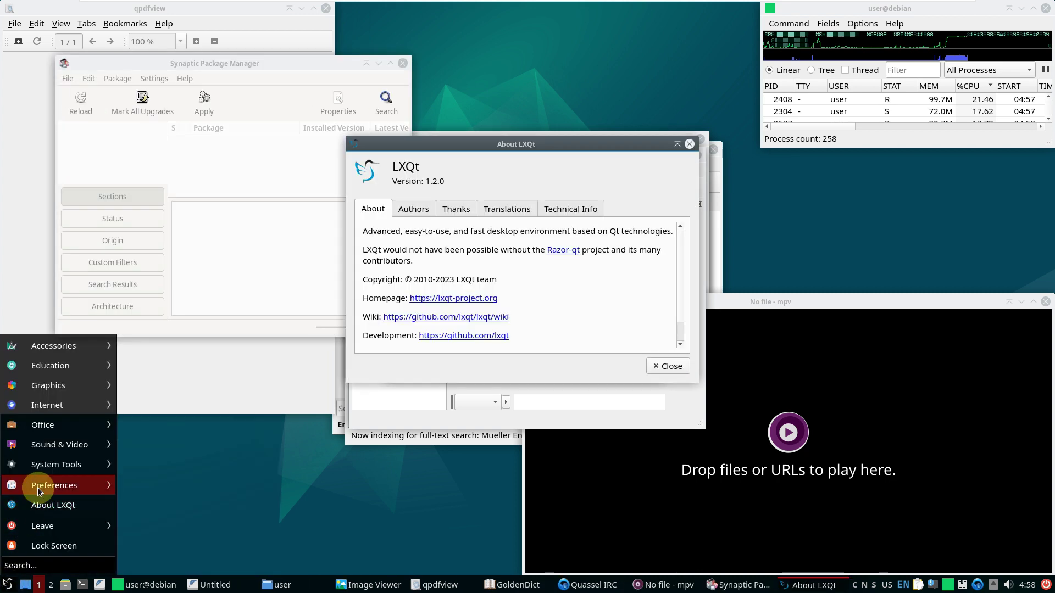
mouse_move(37, 487)
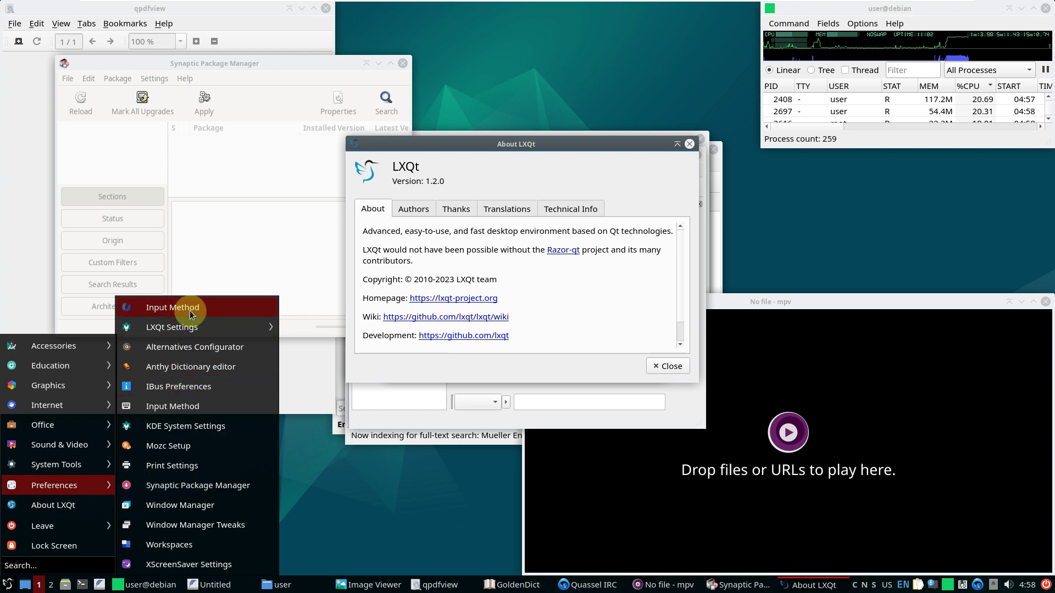
mouse_move(192, 332)
left_click(341, 326)
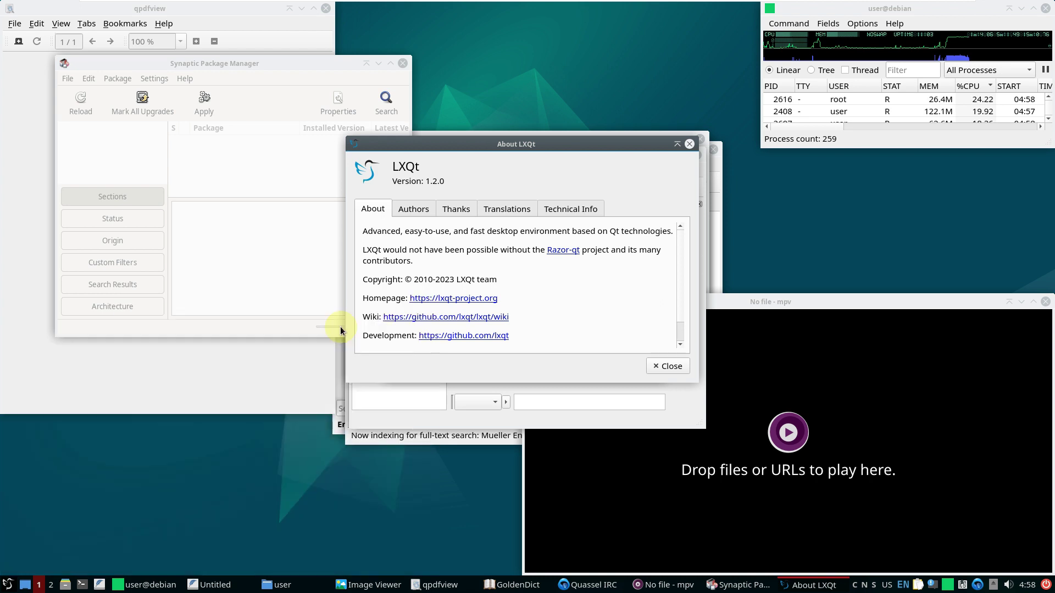
Open the LXQt Configuration Center, then bring the qps process viewer forward
left_click(7, 585)
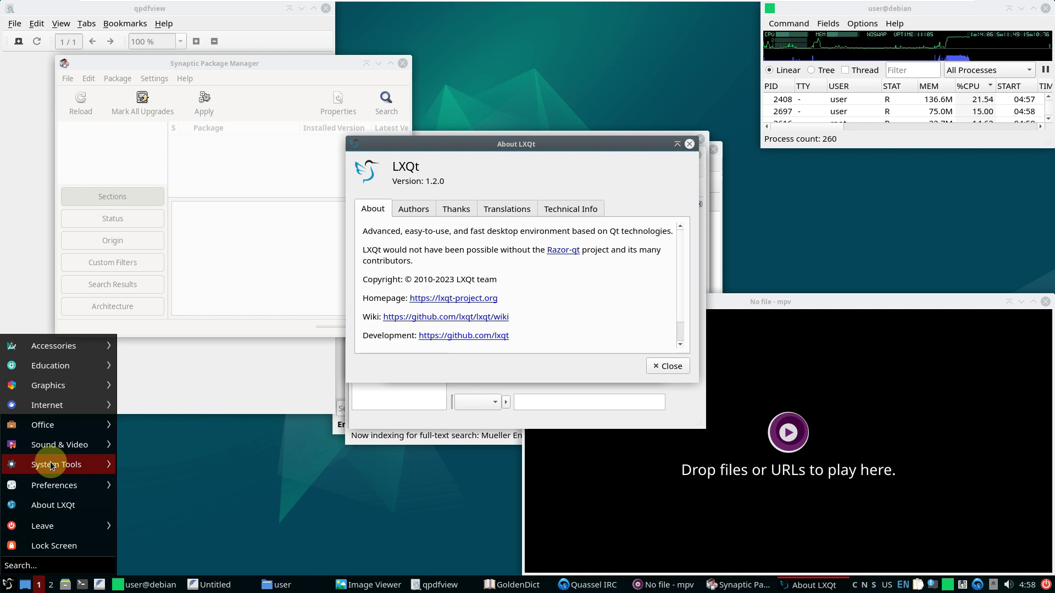
mouse_move(53, 485)
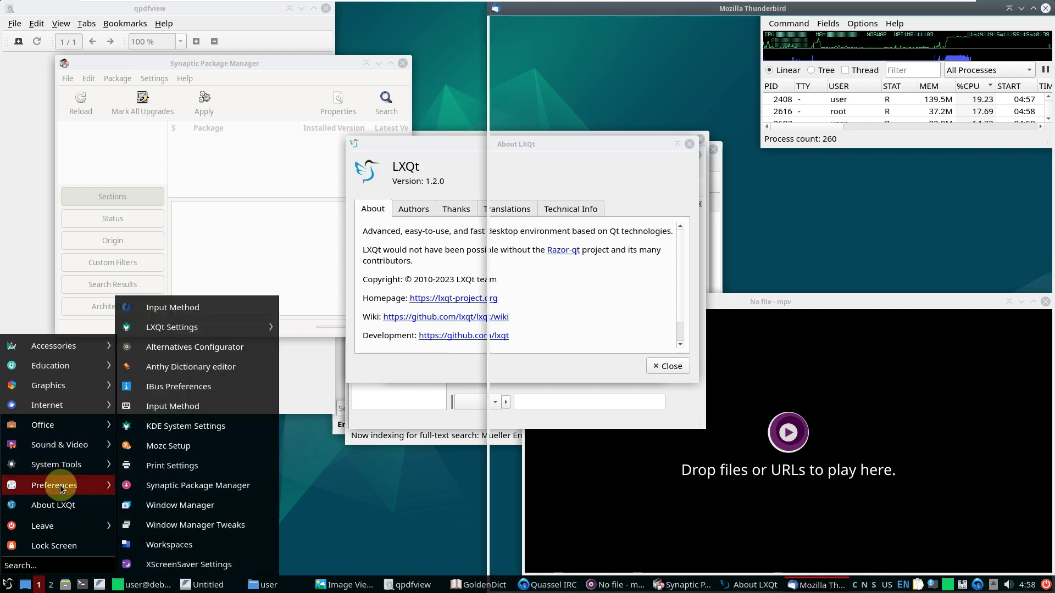
mouse_move(167, 328)
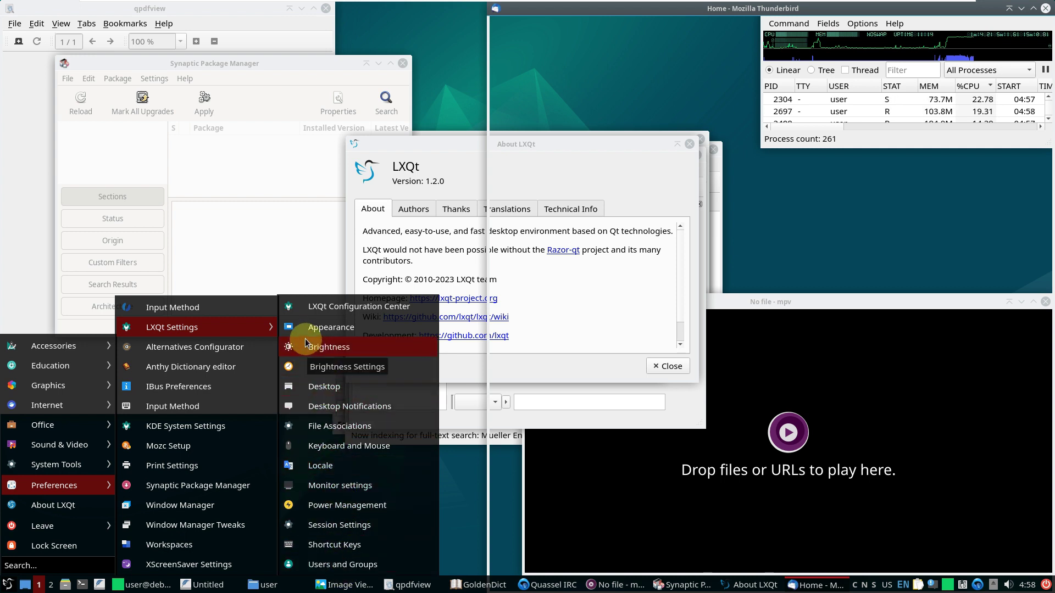
left_click(320, 307)
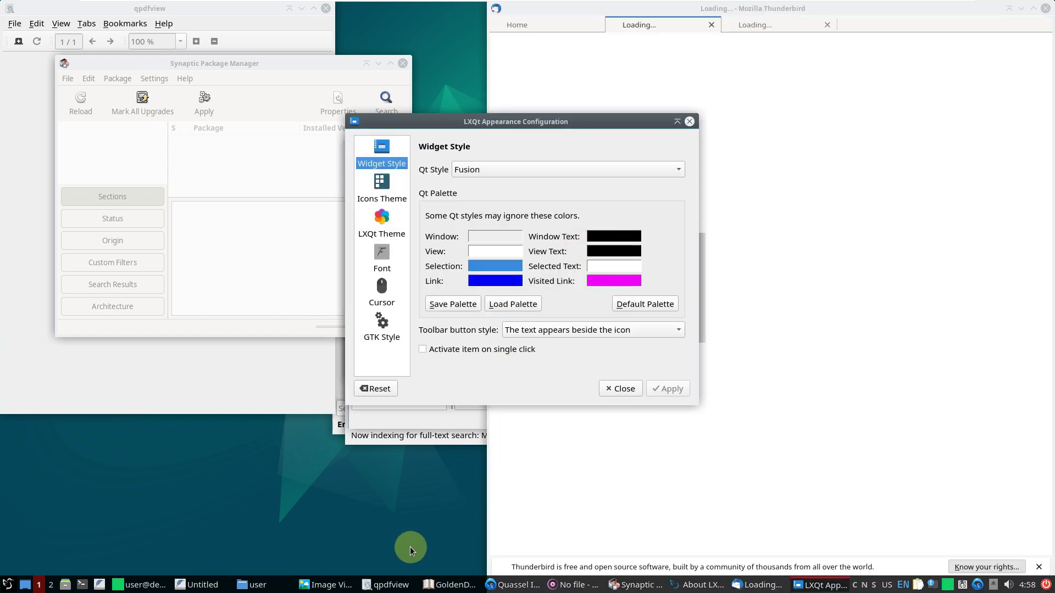
left_click(150, 587)
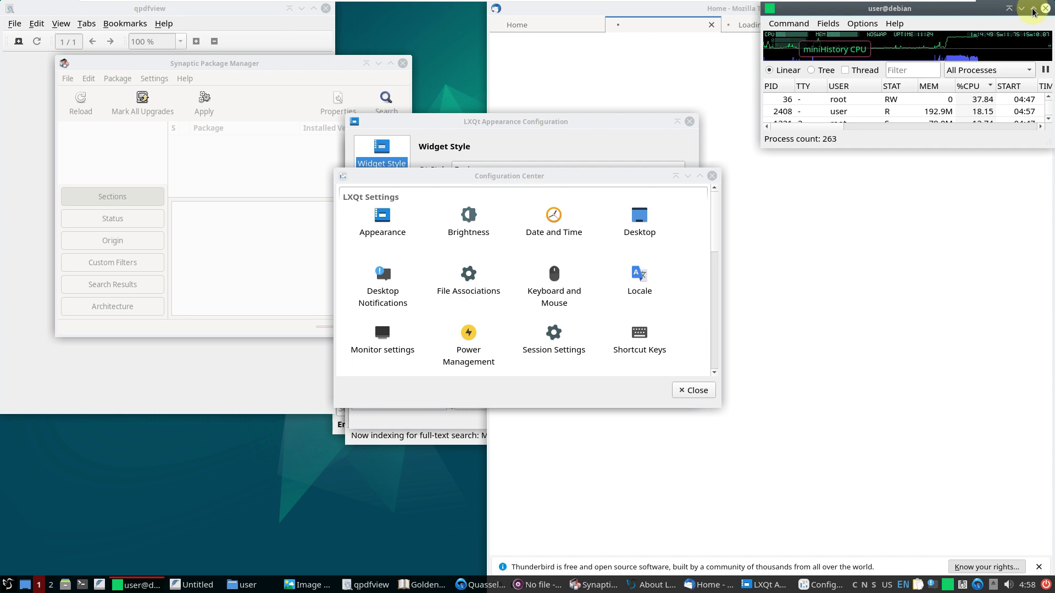
Maximize qps, list processes as a tree including threads, then restore its window size
key("alt+F10")
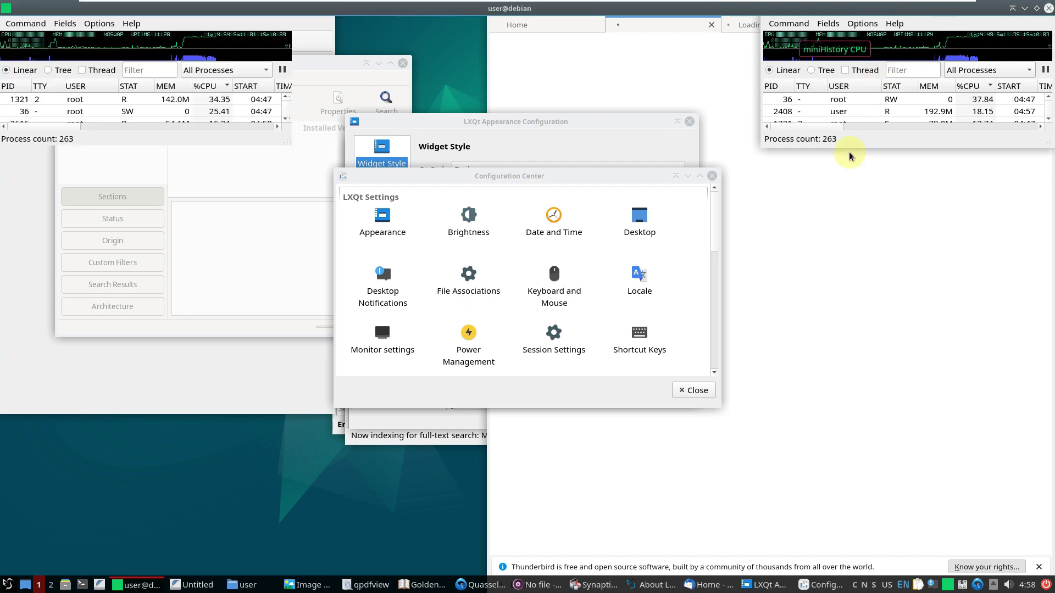
left_click(85, 72)
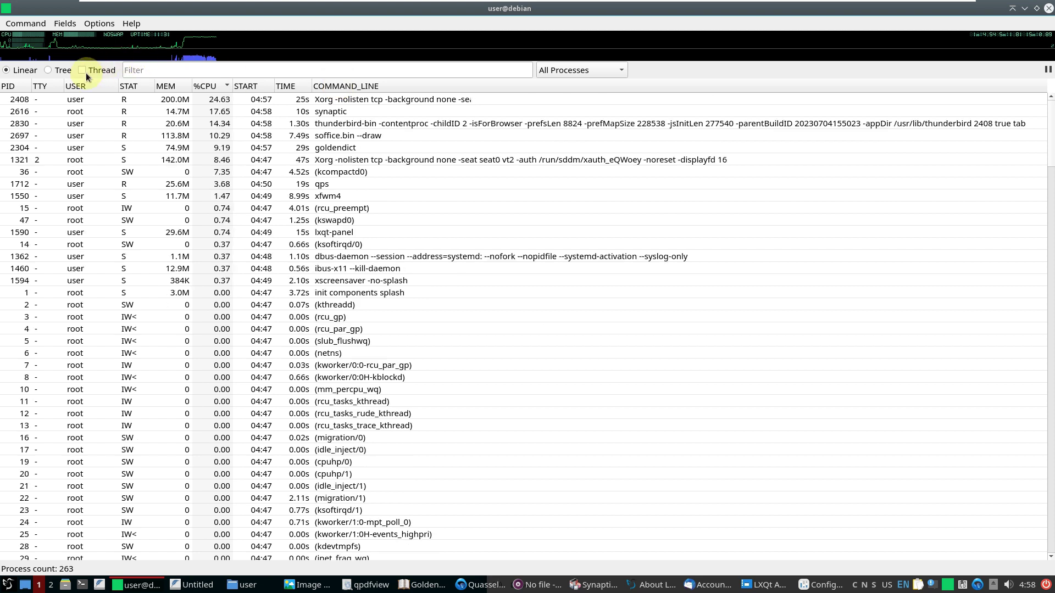
left_click(48, 70)
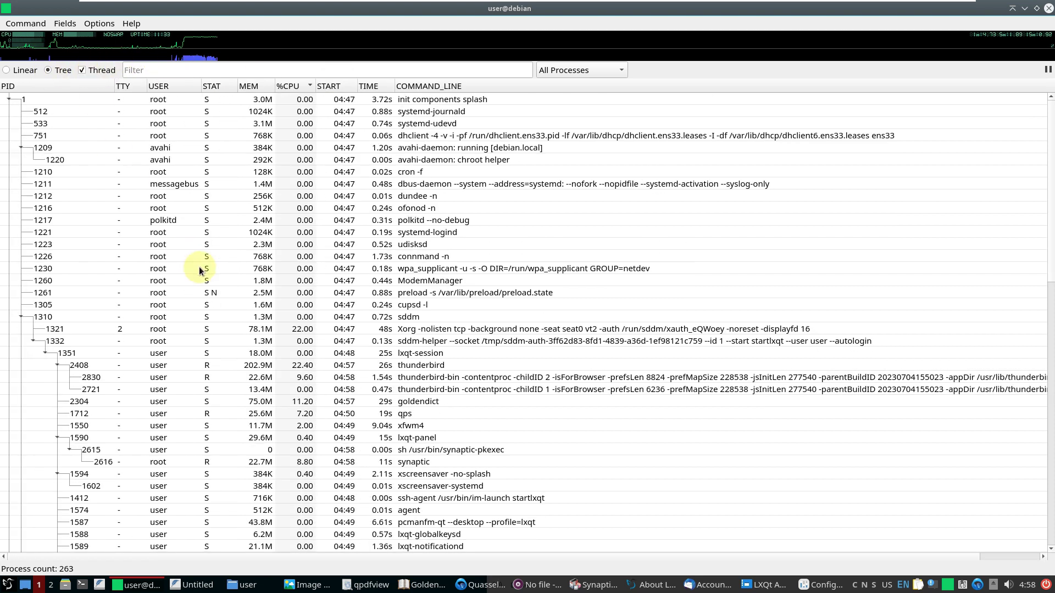
scroll(199, 266, "down", 15)
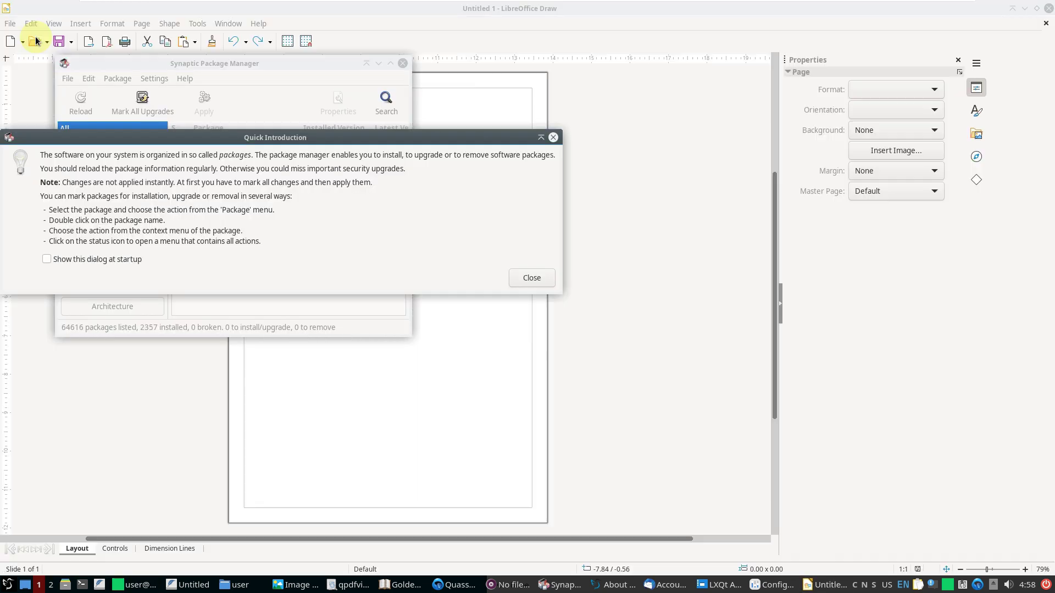
left_click(138, 586)
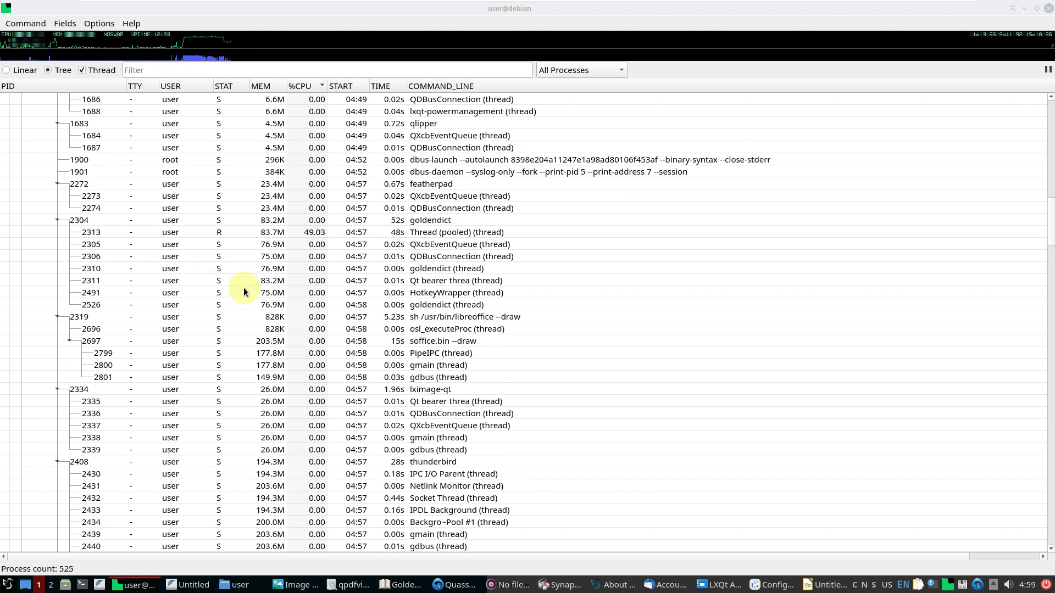
scroll(243, 288, "down", 10)
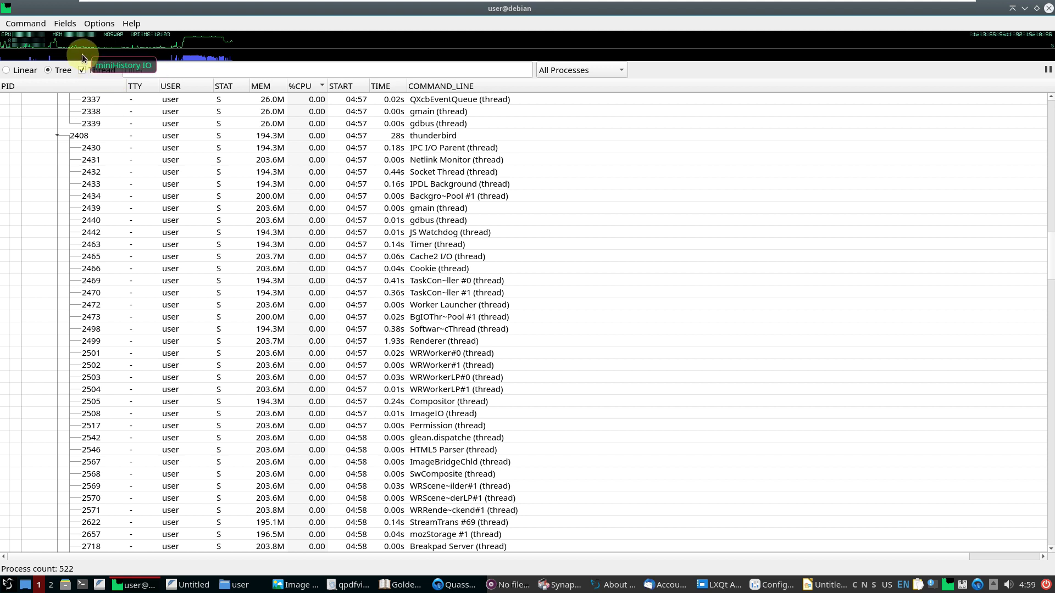
left_click(1036, 10)
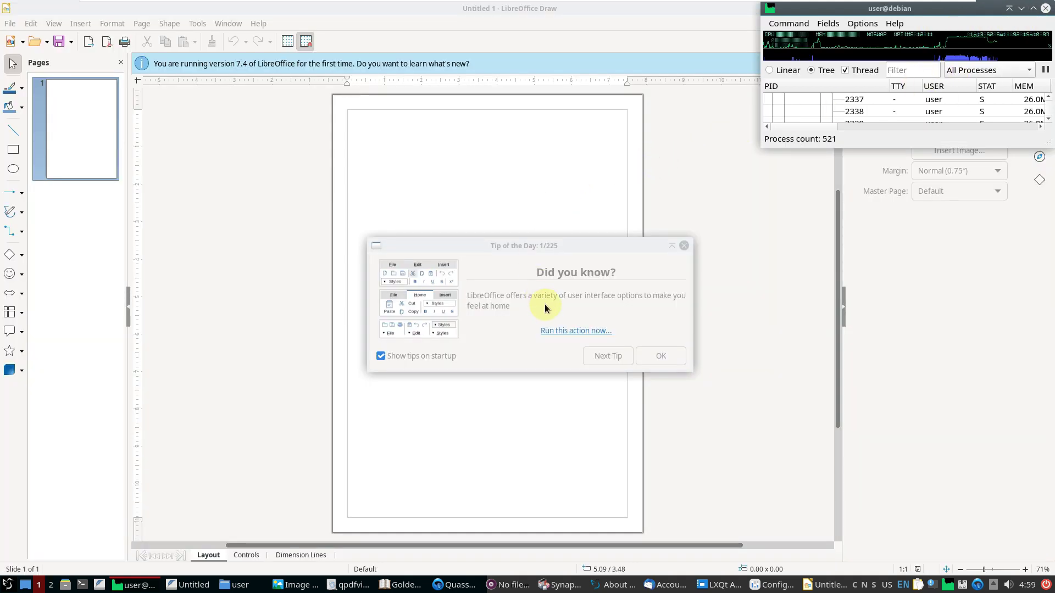
Dismiss Tip of the Day, confirm Draw version 7.4.5.1 in About LibreOffice, and close Draw
left_click(683, 245)
left_click(259, 23)
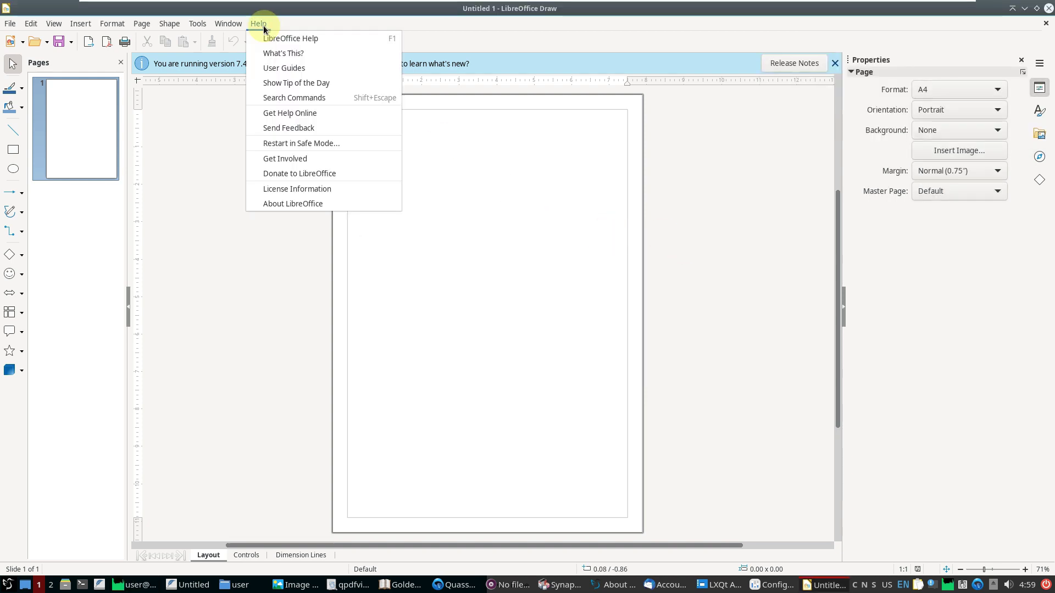
left_click(294, 203)
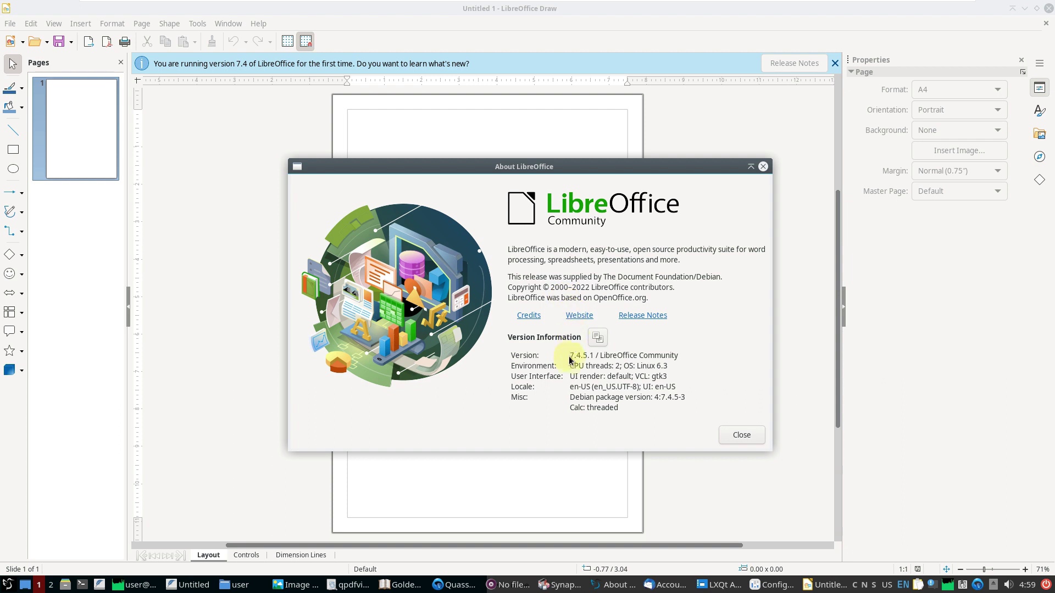
left_click(762, 169)
left_click(1036, 8)
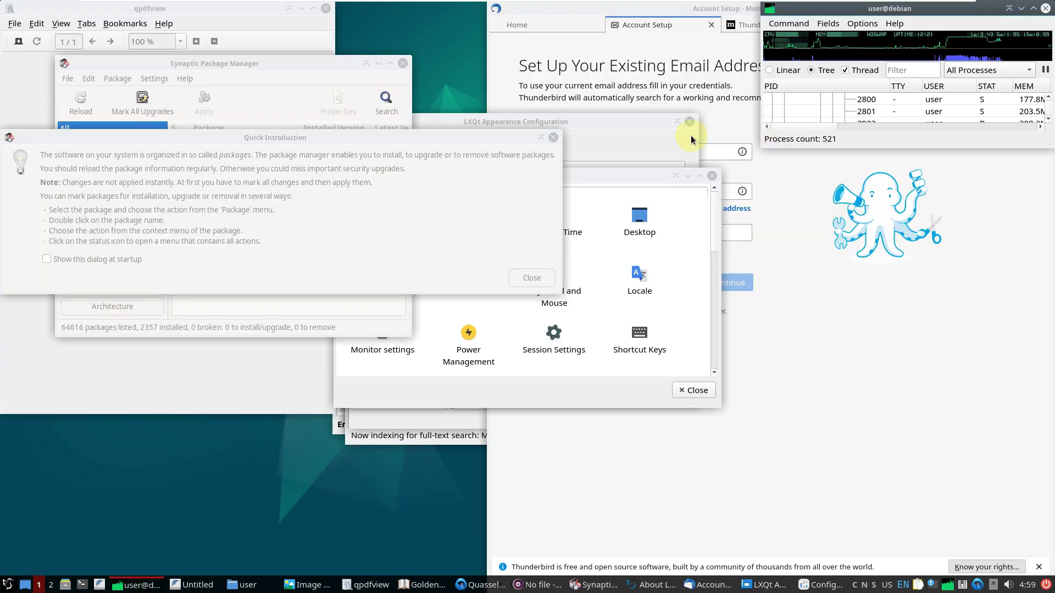
left_click(436, 144)
Dismiss Synaptic's Quick Introduction and close the LXQt Configuration Center
left_click(553, 137)
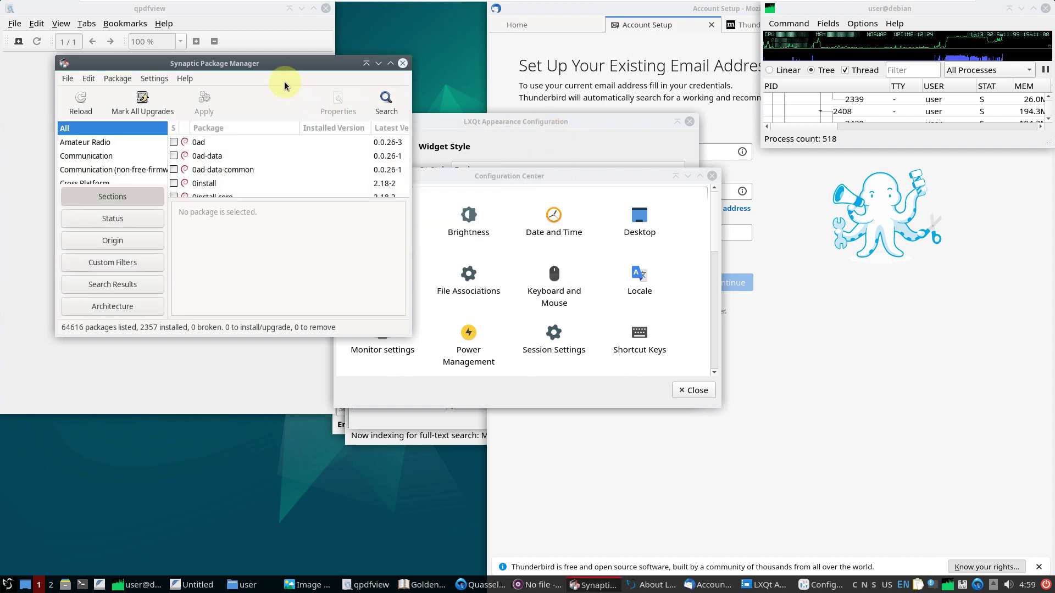
left_click(547, 179)
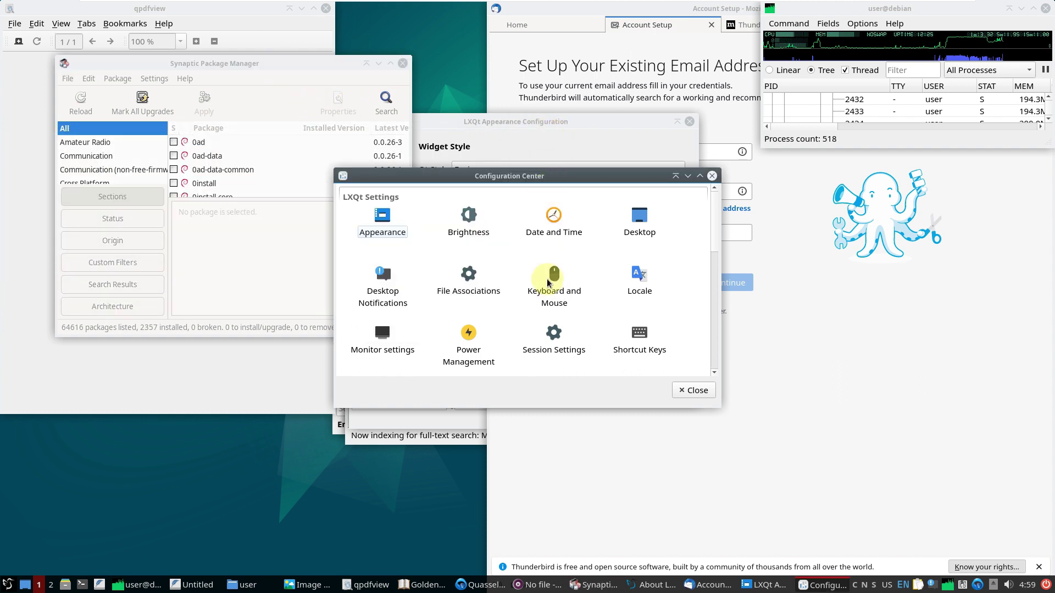
scroll(547, 283, "down", 4)
scroll(547, 283, "up", 4)
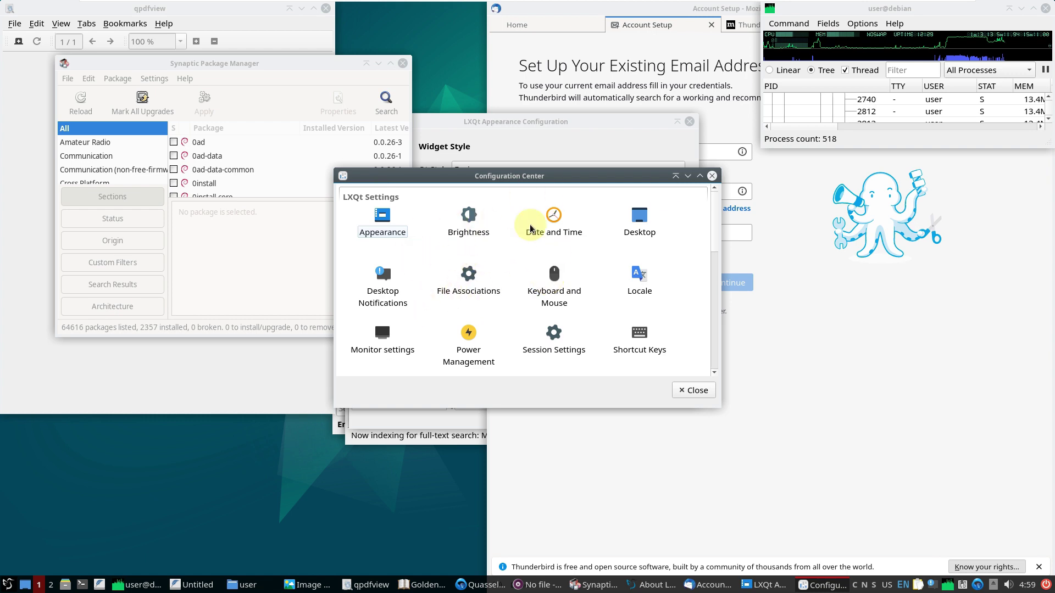
left_click(713, 178)
Browse the Appearance pages, keep the Qt style on Fusion, and close Appearance settings
left_click(560, 136)
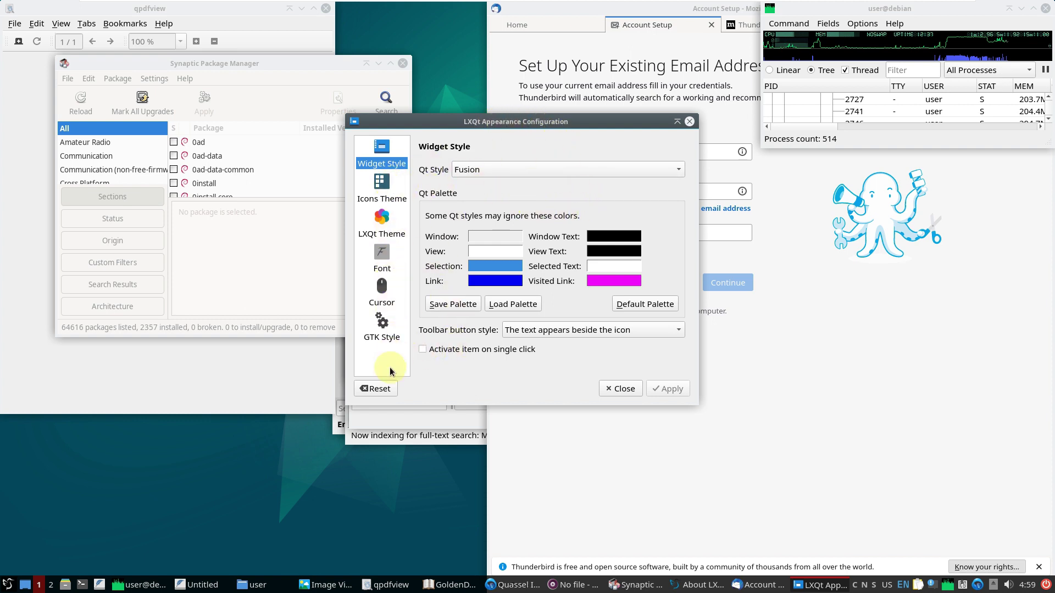
left_click(384, 190)
left_click(389, 227)
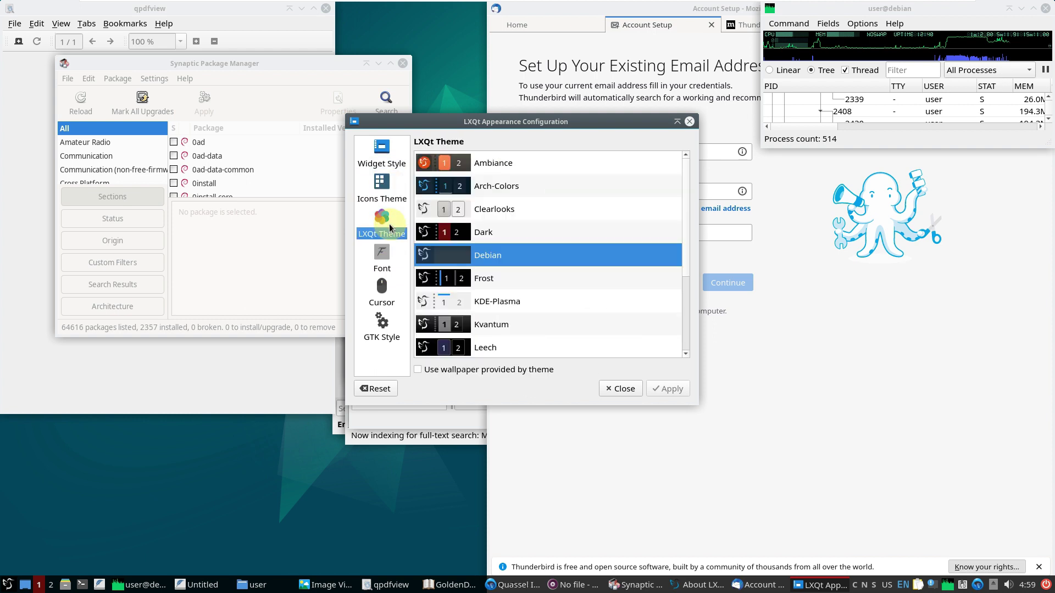
left_click(389, 258)
left_click(388, 291)
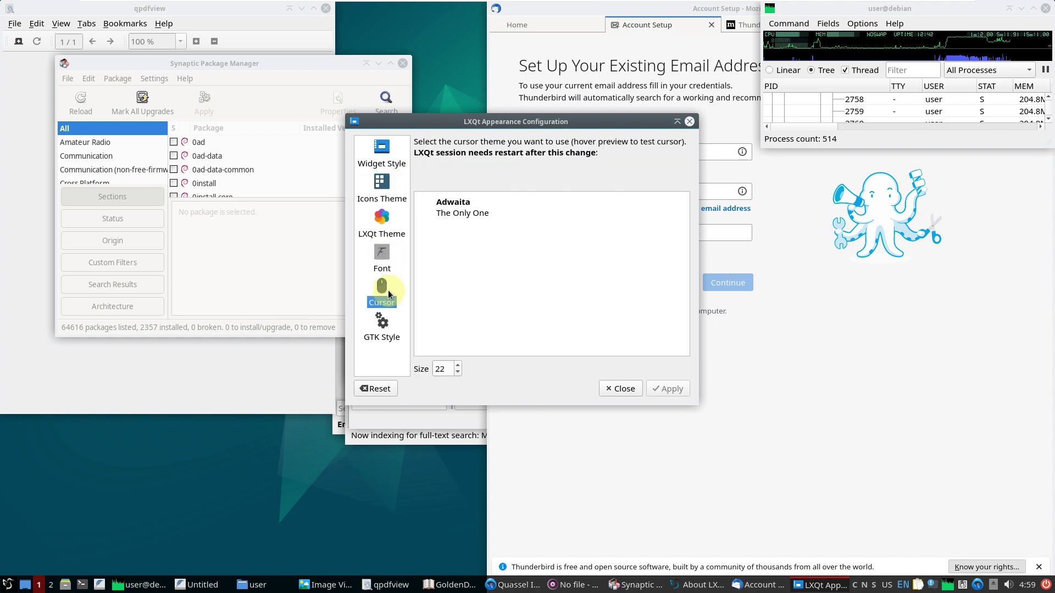
left_click(386, 330)
left_click(382, 157)
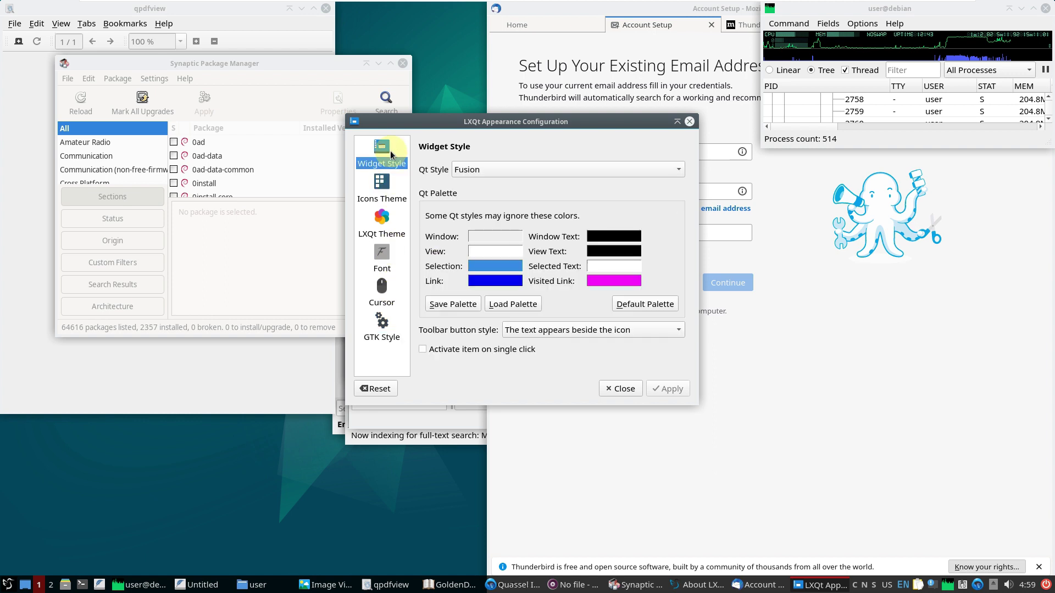
left_click(543, 168)
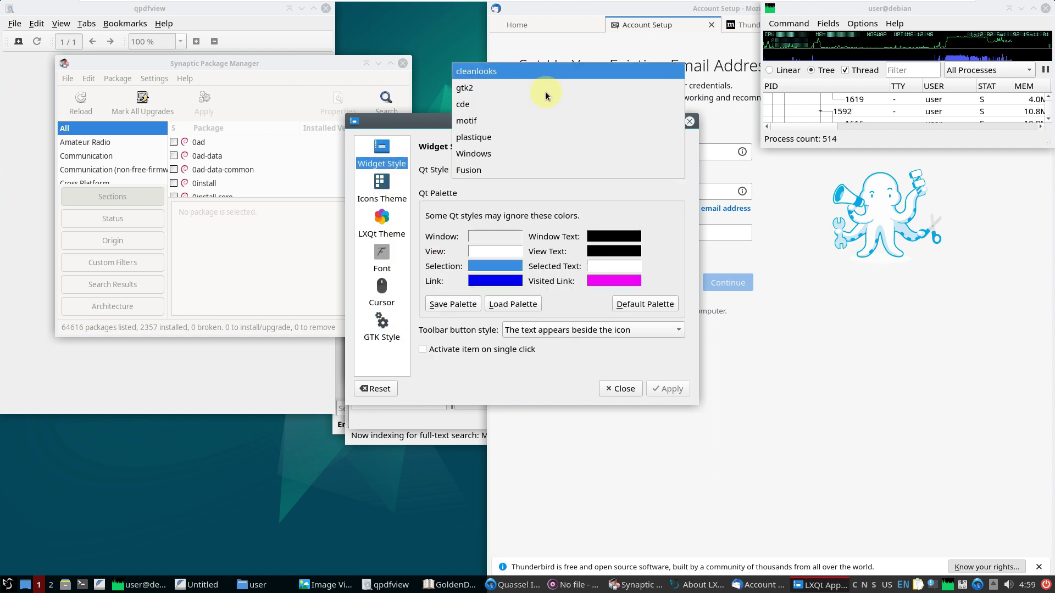
left_click(547, 210)
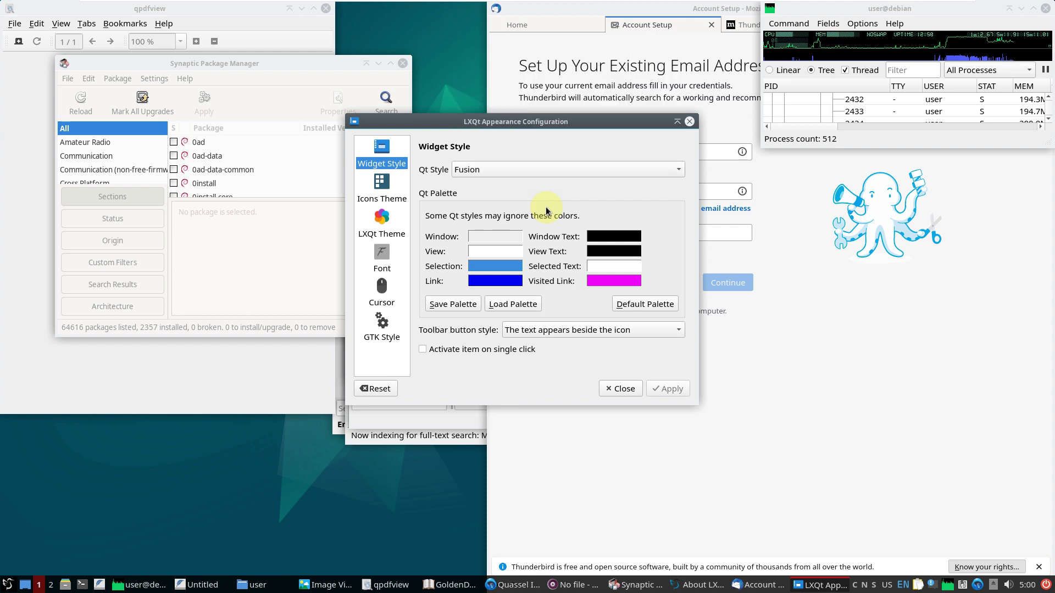
left_click(608, 388)
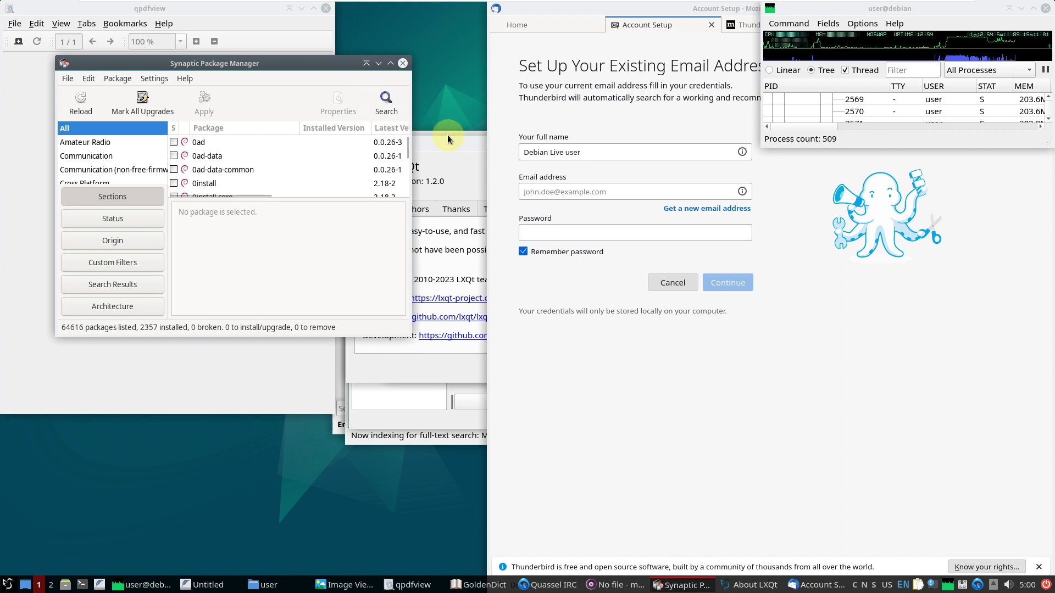
Check GoldenDict's version information, then close GoldenDict
left_click(447, 134)
left_click(547, 154)
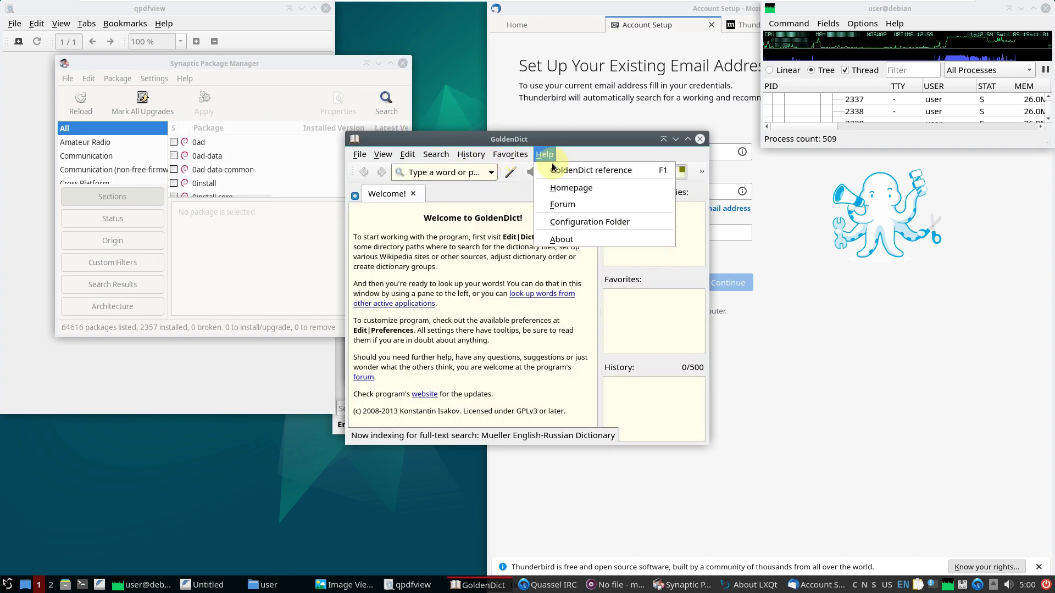
left_click(565, 239)
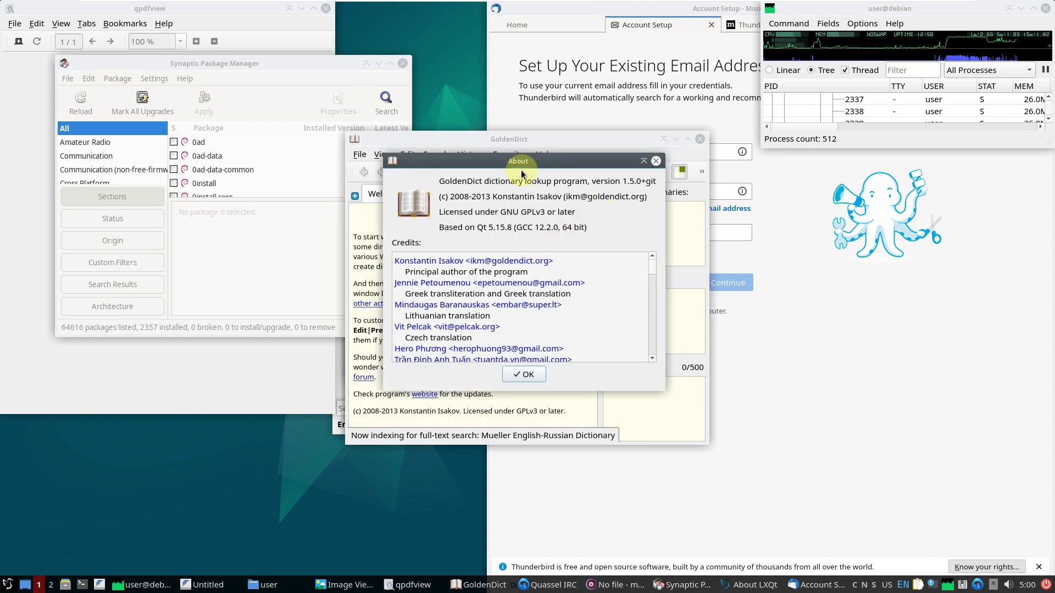
left_click(657, 161)
left_click(700, 139)
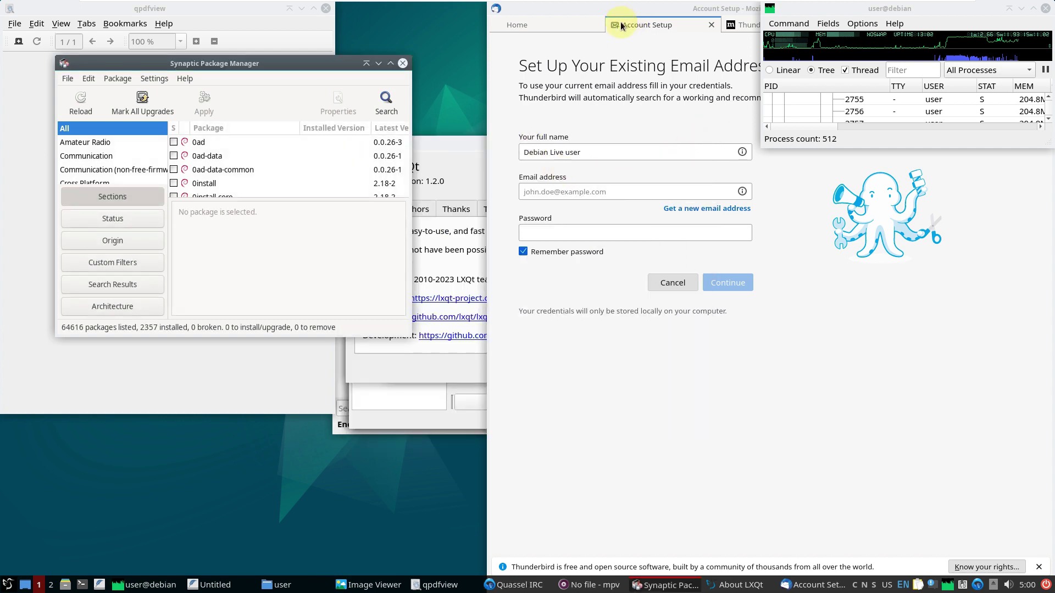
Close Thunderbird's Account Setup and Privacy Notice tabs, shift the window left, and quit Thunderbird
left_click(710, 28)
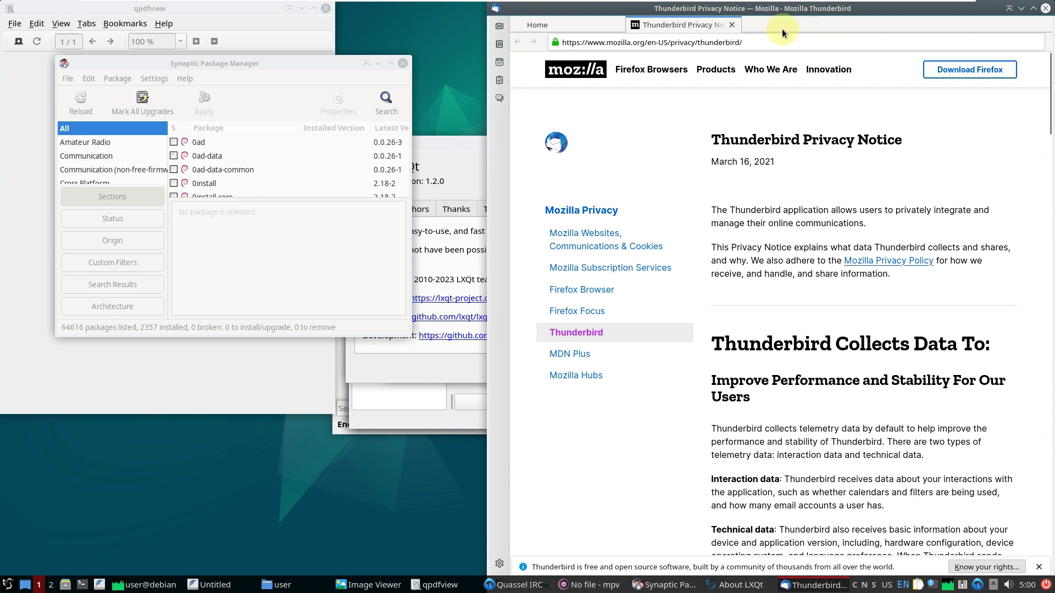
left_click(732, 26)
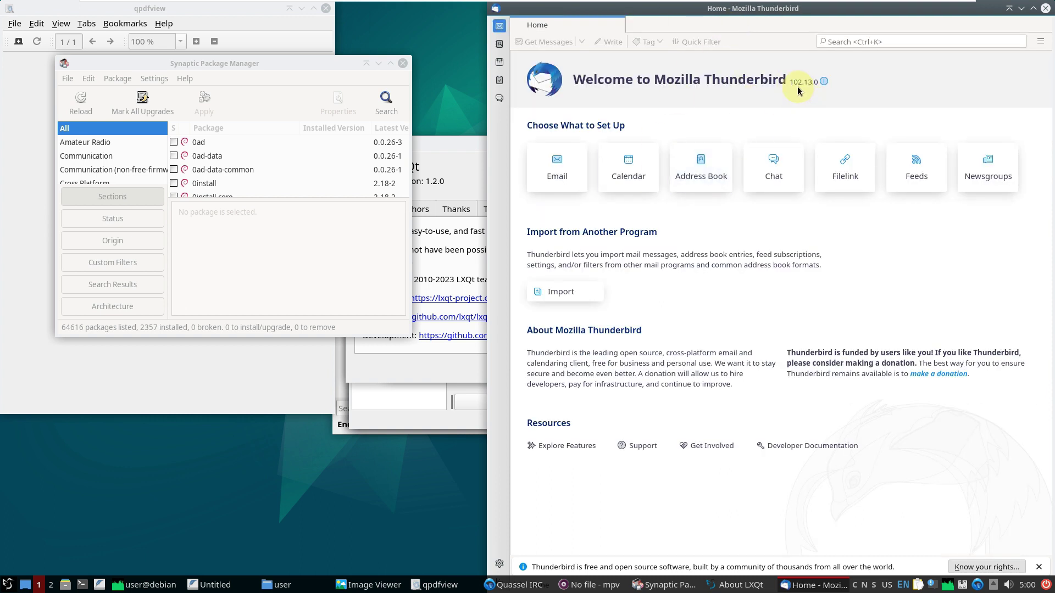
left_click_drag(783, 10, 643, 24)
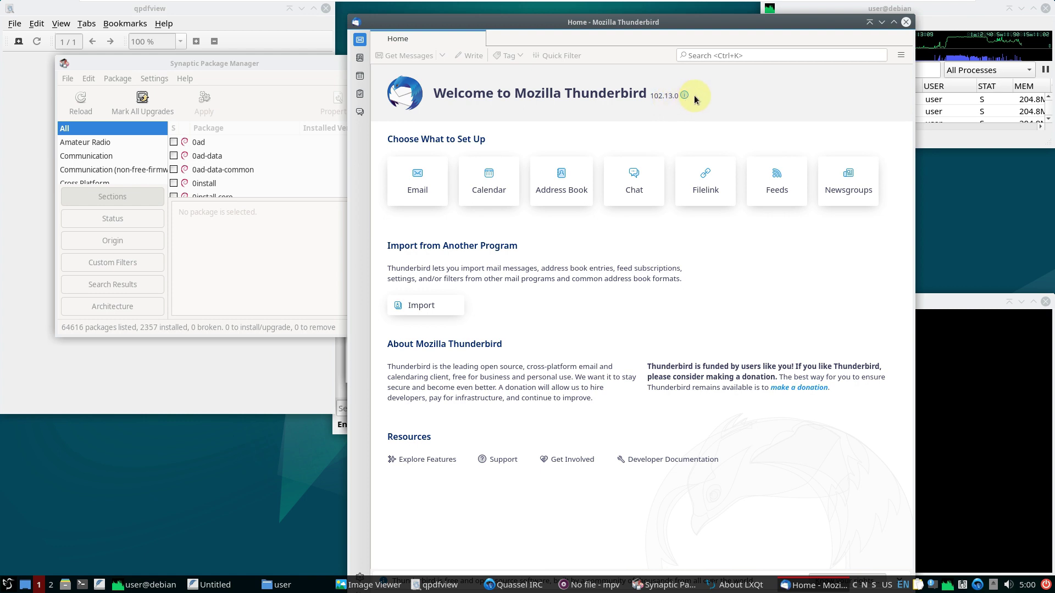
left_click(903, 22)
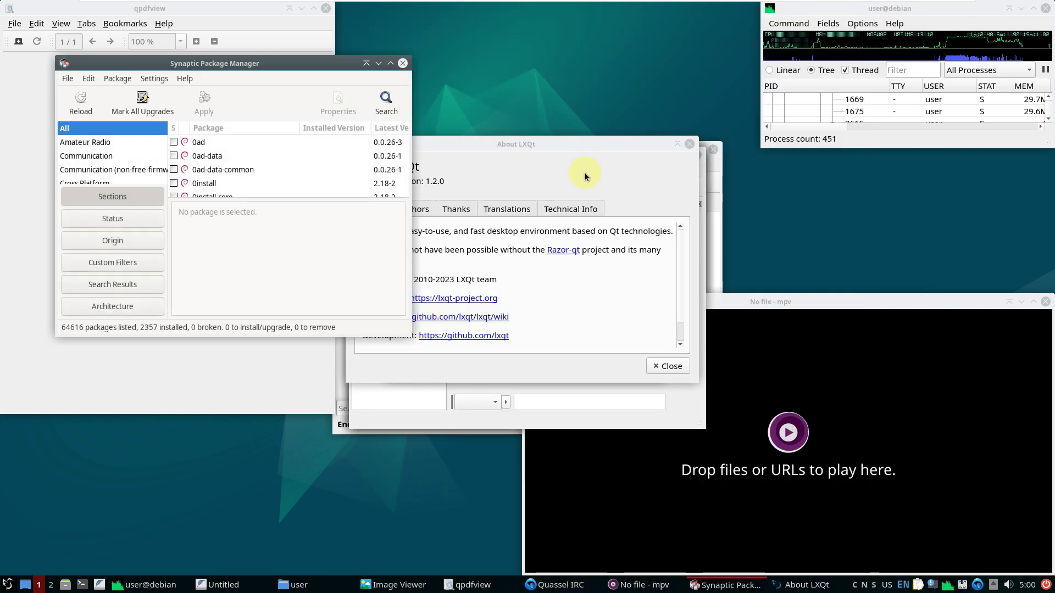
Close About LXQt, then step through Quassel's setup wizard without configuring and close it
left_click(558, 157)
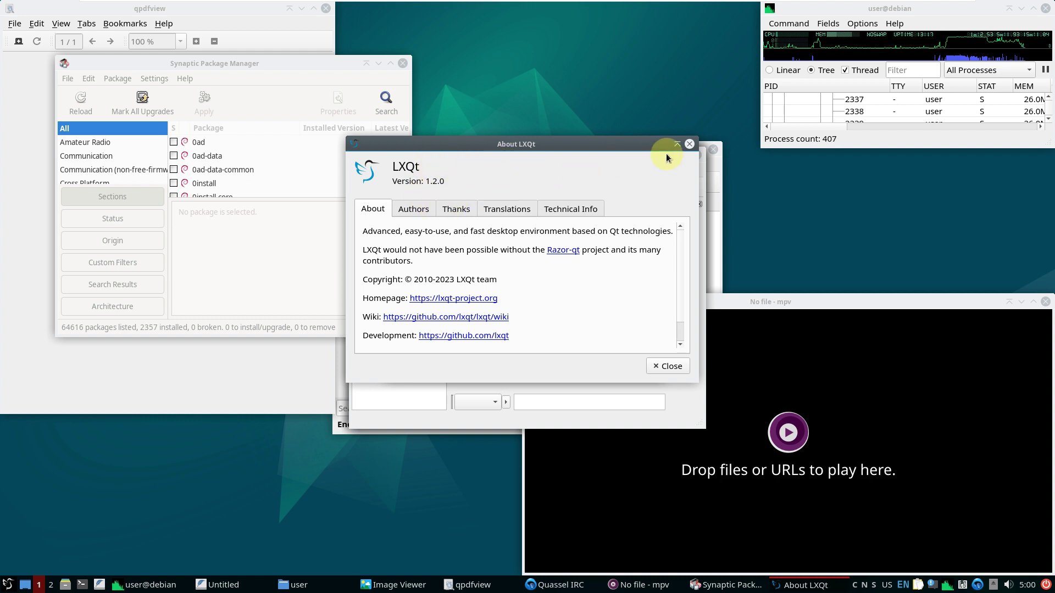
left_click(689, 144)
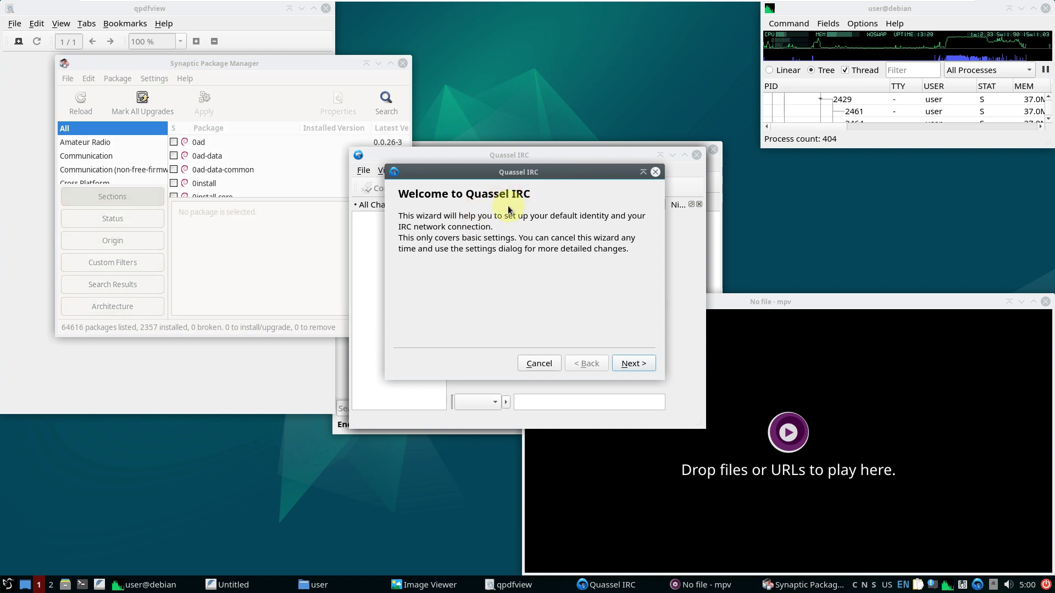
left_click(623, 364)
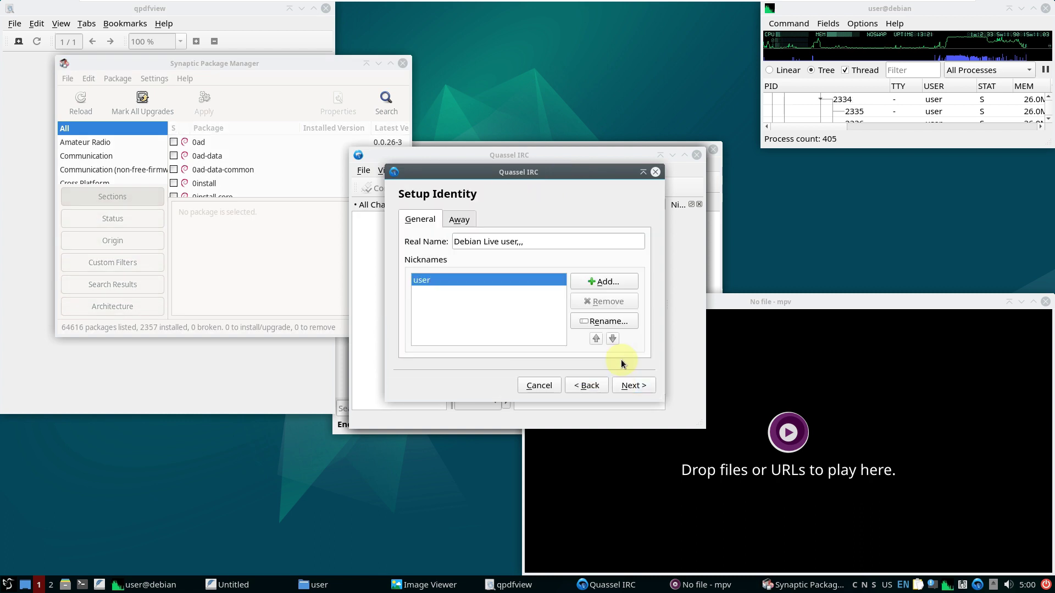
left_click(461, 220)
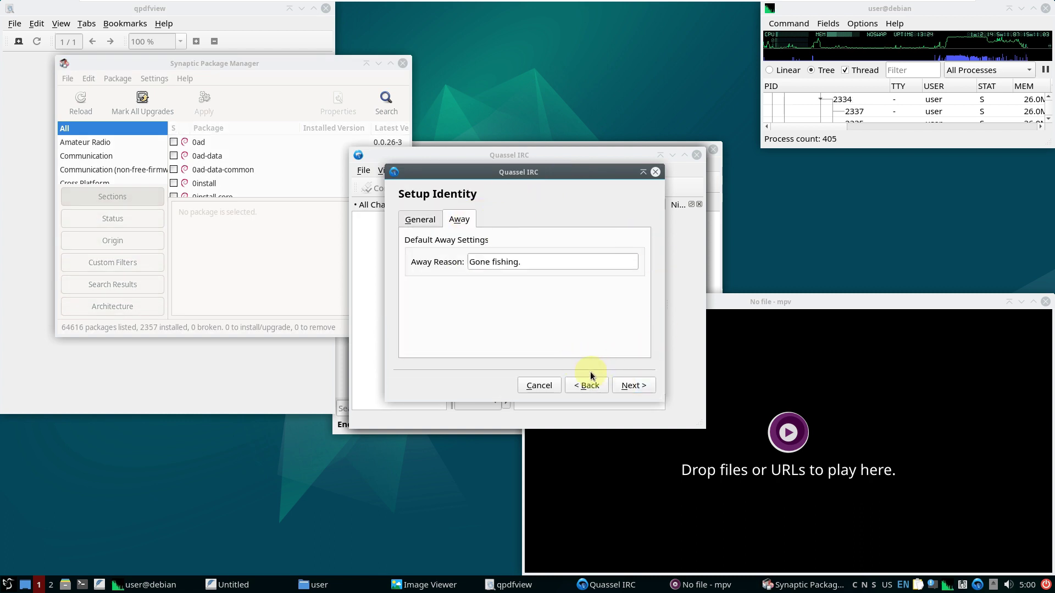
left_click(622, 383)
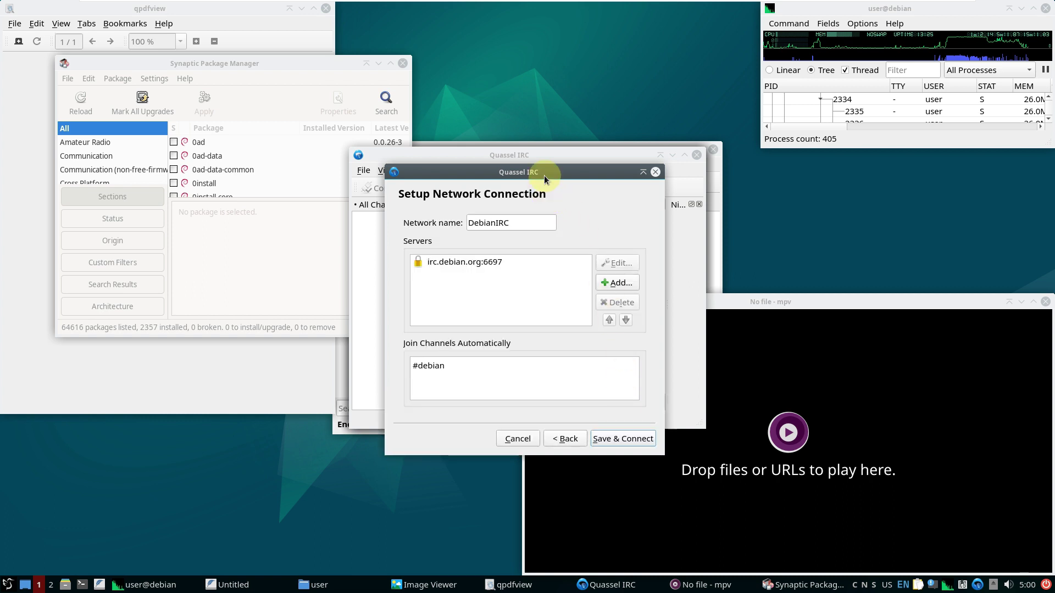
left_click(565, 438)
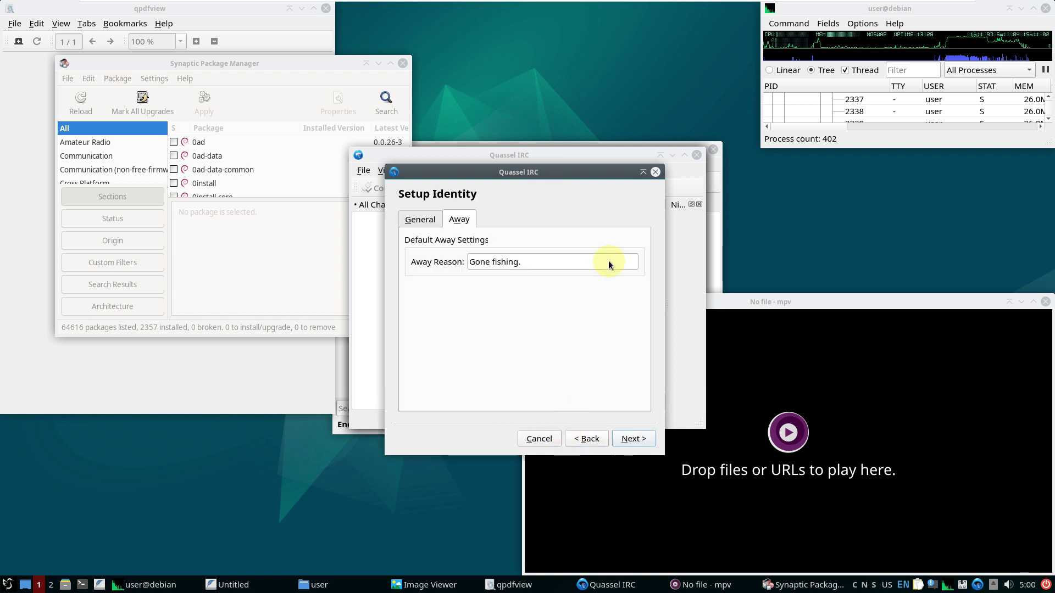
left_click(655, 172)
Check Quassel IRC's version, v0.14.0, in its About dialog
left_click(452, 171)
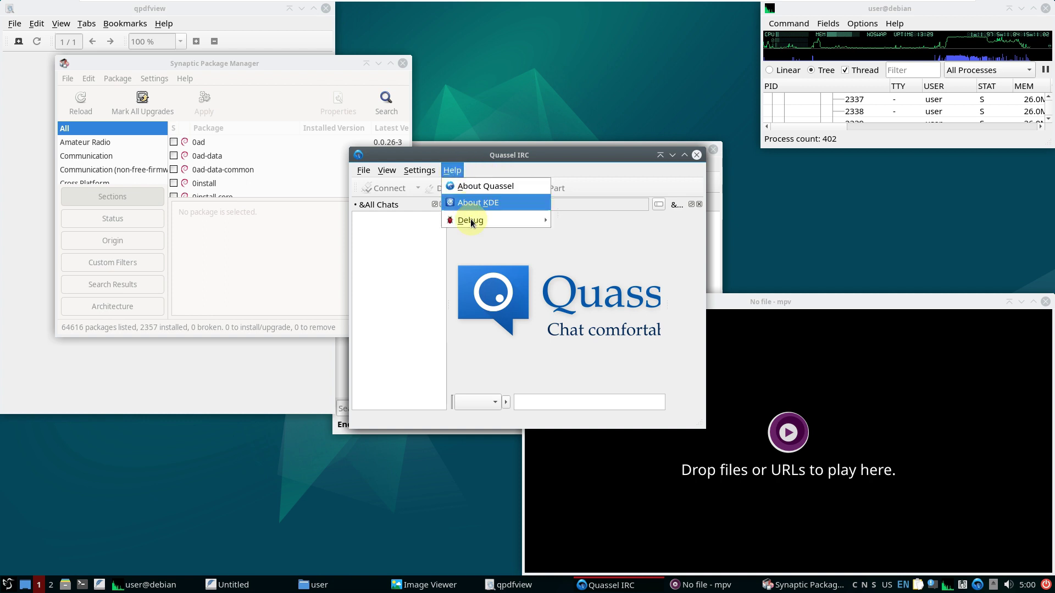
mouse_move(474, 219)
left_click(474, 189)
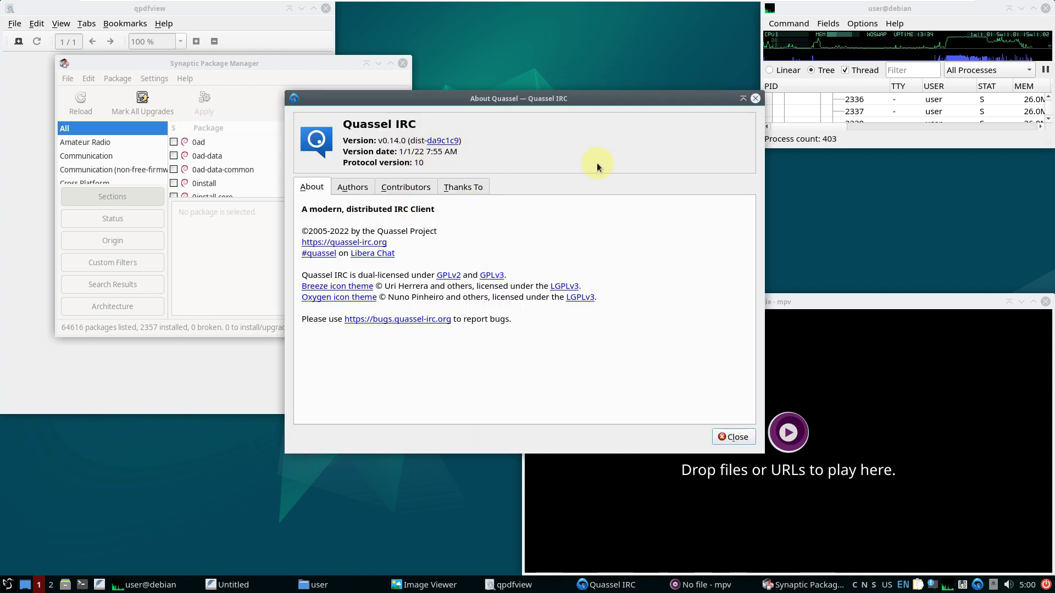
left_click(755, 100)
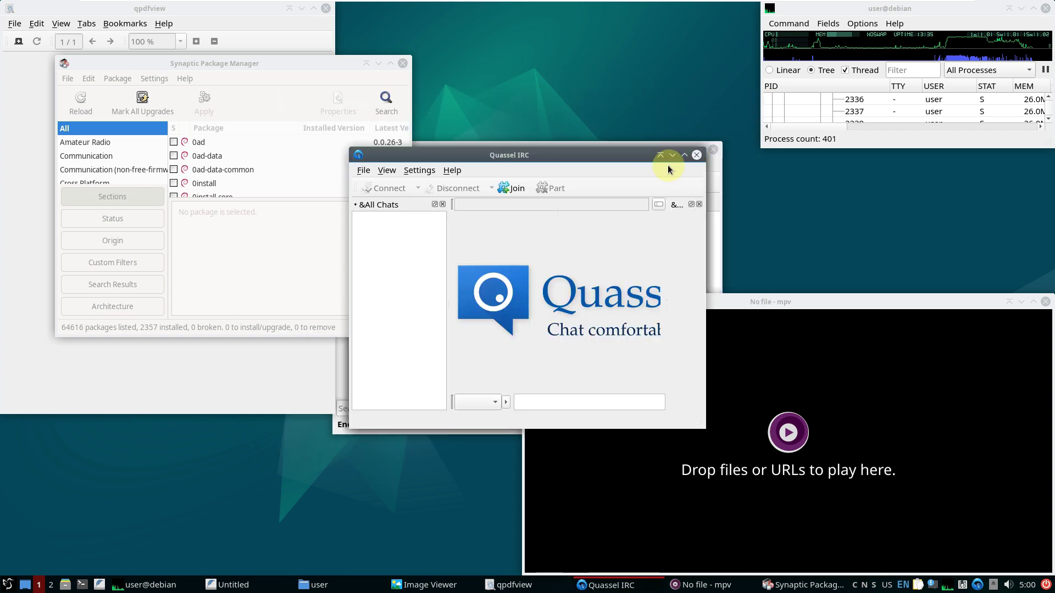
Close Quassel IRC, then check LXImage-Qt version 1.2.0 and close the image viewer
left_click(696, 156)
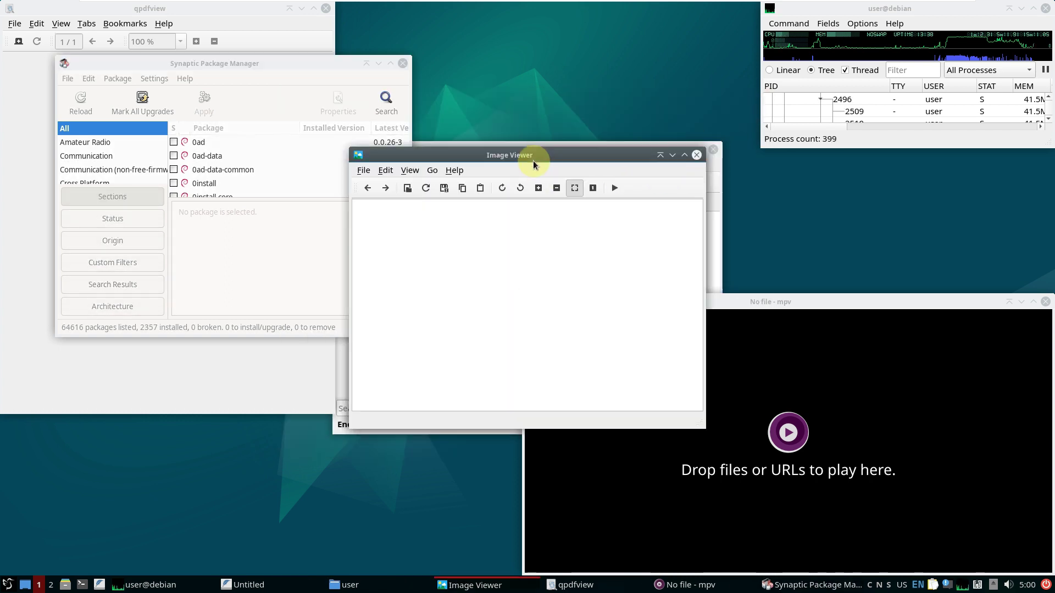
left_click(455, 170)
left_click(466, 185)
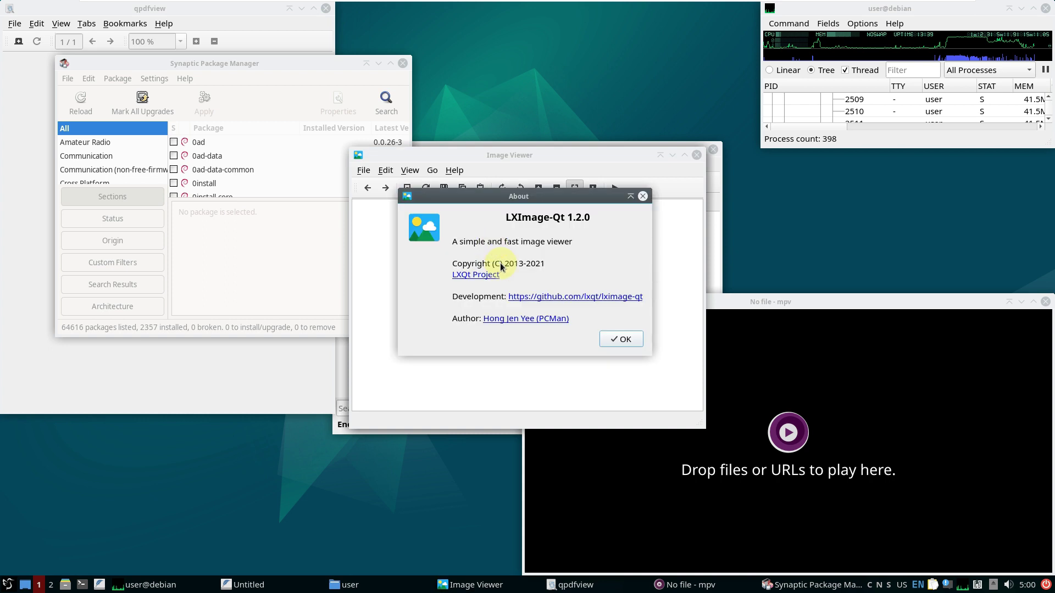
left_click(643, 196)
left_click(697, 155)
Check PCManFM-Qt's version, 1.2.1, in its About dialog
left_click(535, 170)
left_click(545, 183)
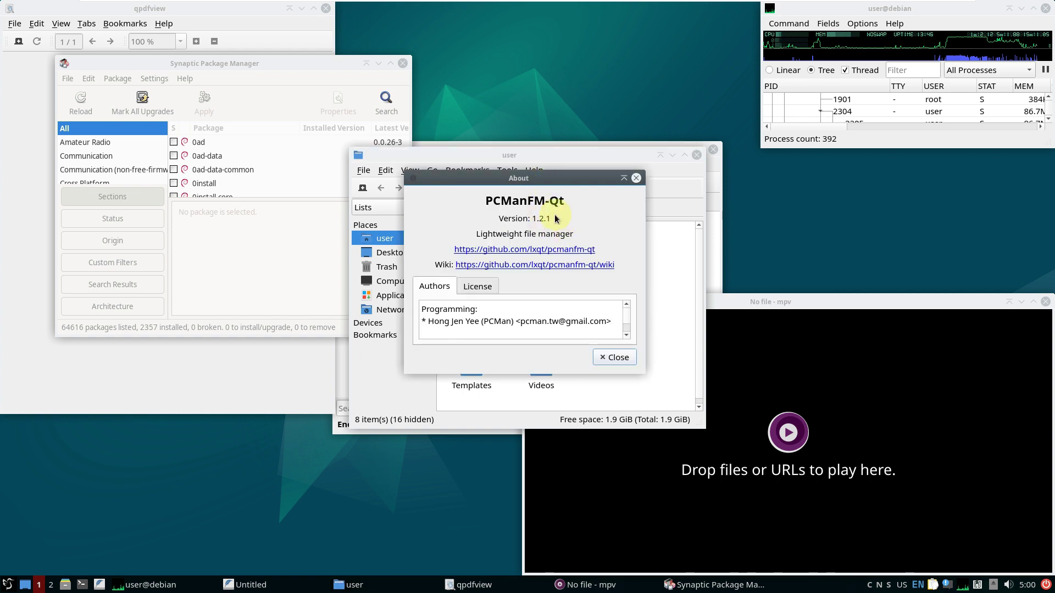
left_click(636, 179)
Close the file manager and type 'youtube.com/9to5linux' and 'subscrib' on separate lines in FeatherPad
left_click(696, 156)
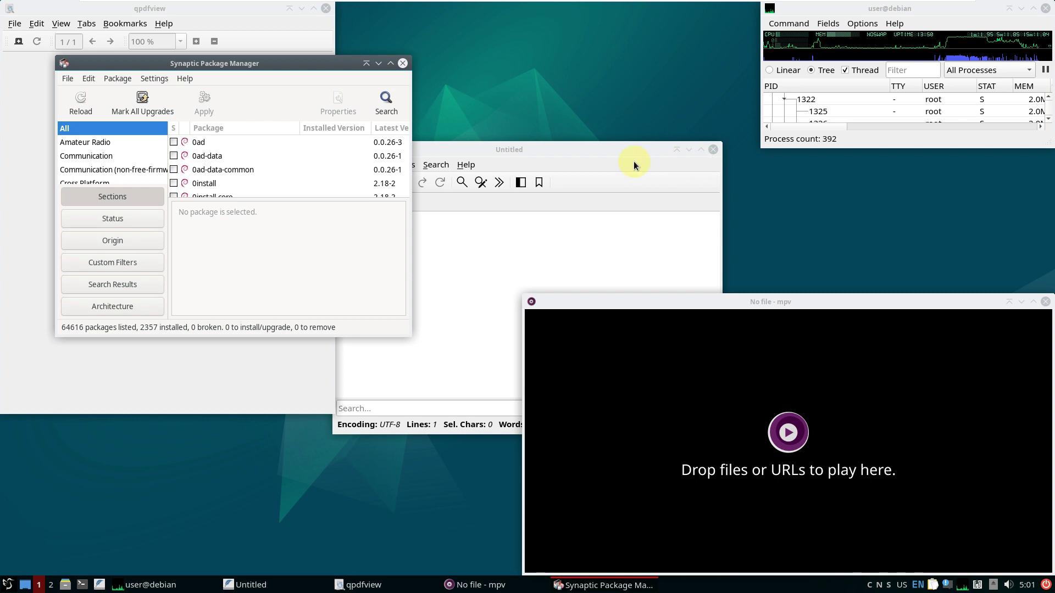
left_click(556, 150)
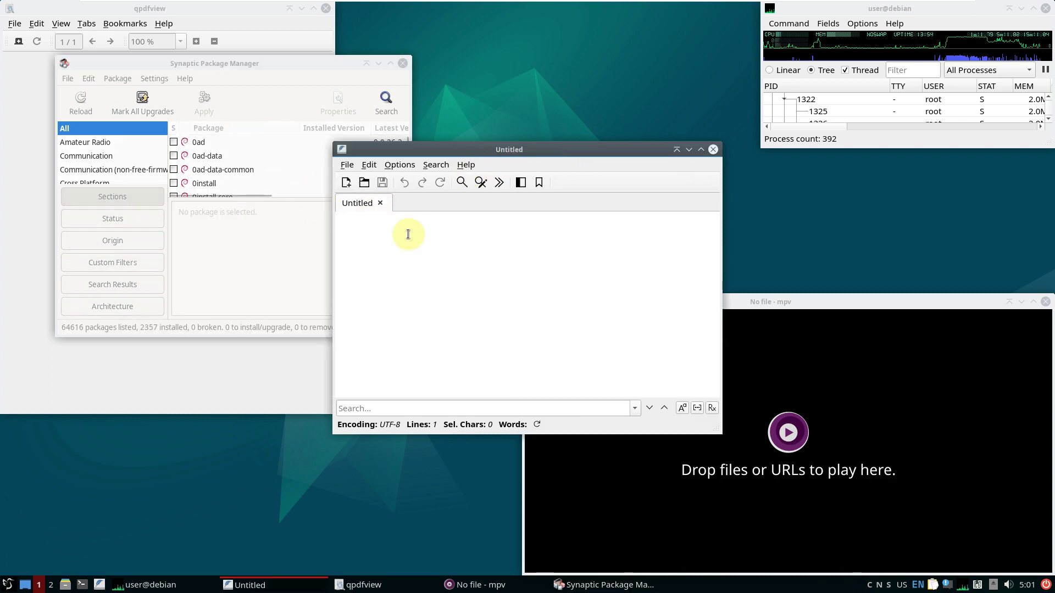
type("youtube.com")
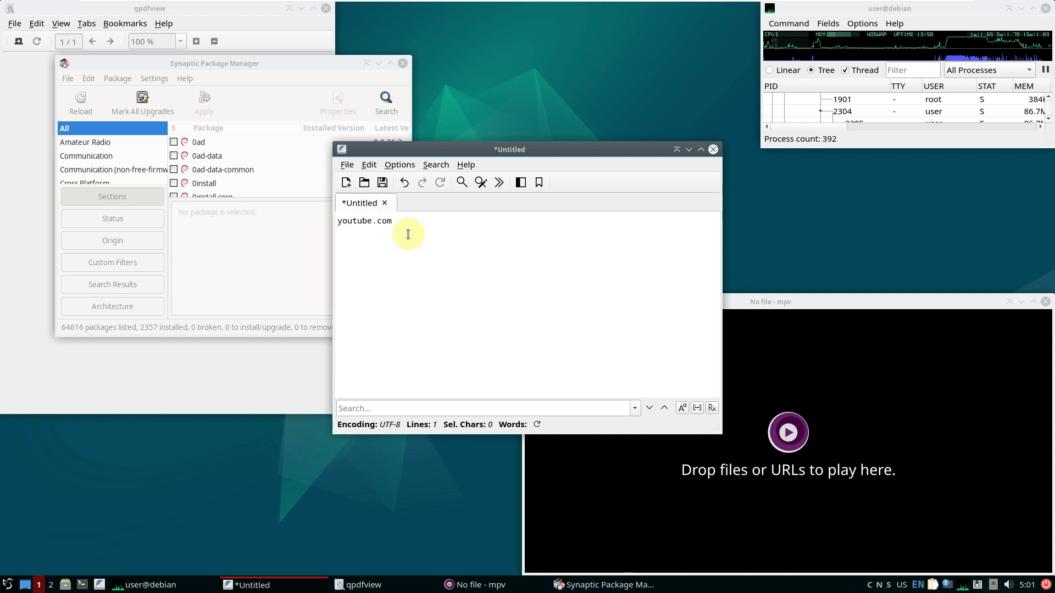
type("/9to5l")
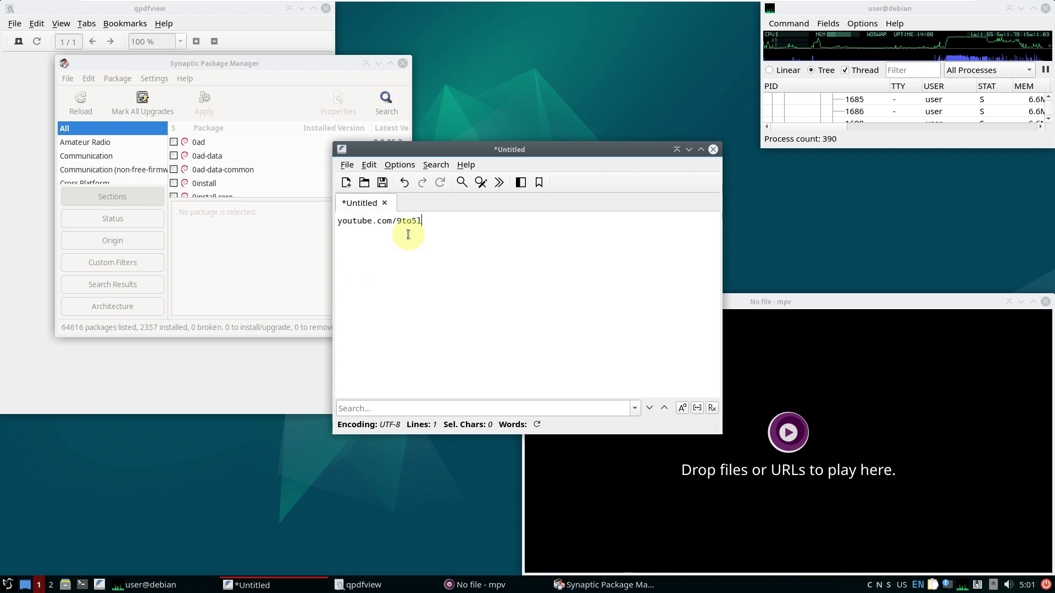
type("inux")
key("Return")
key("Return")
type("subscribe")
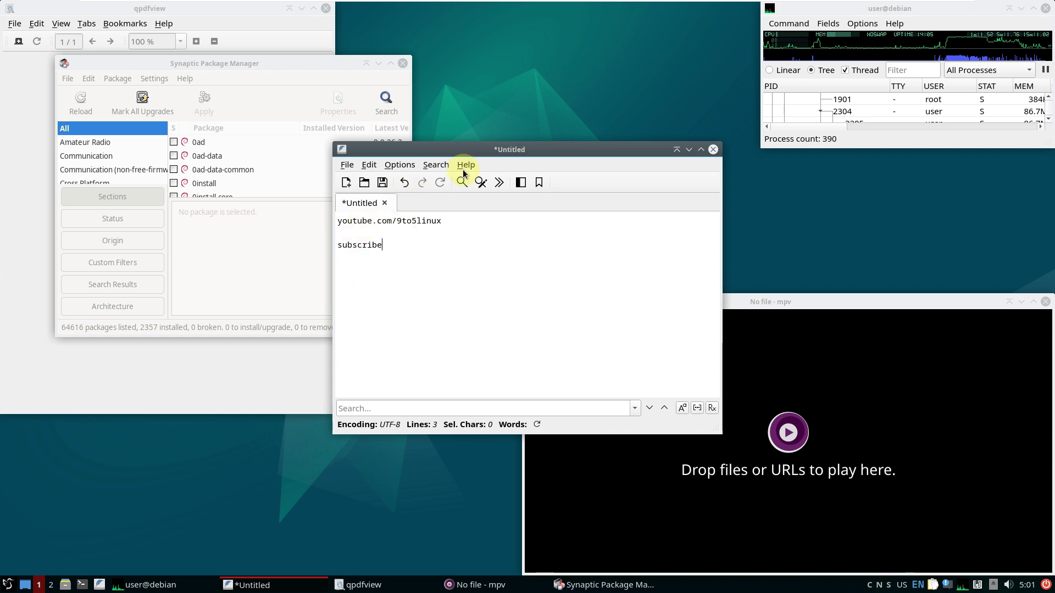
Check FeatherPad version 1.3.5, close it discarding the note, and centre the mpv window
left_click(466, 164)
left_click(479, 197)
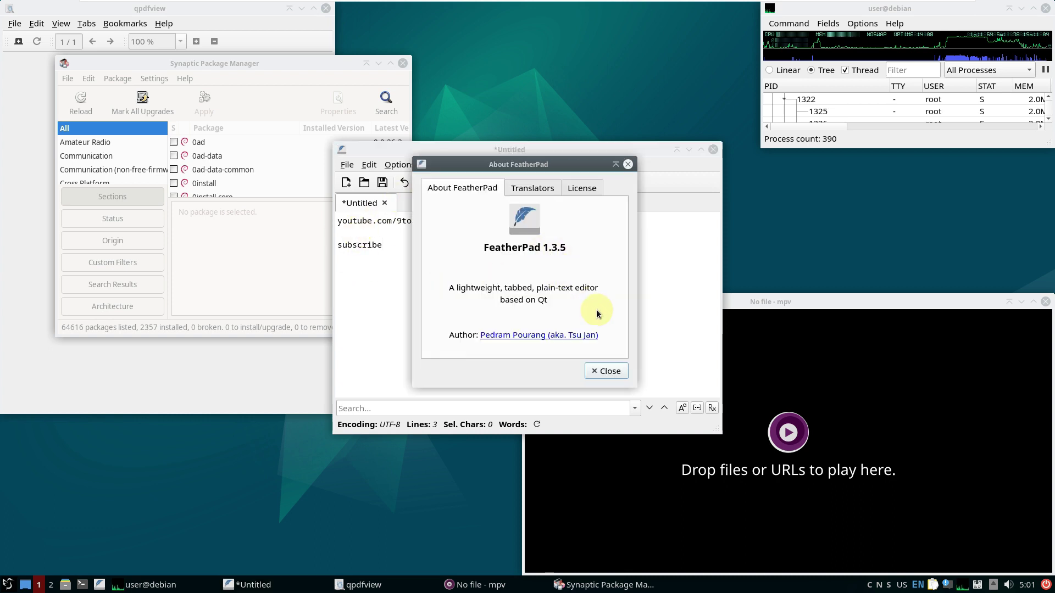
left_click(609, 372)
left_click(713, 150)
left_click(513, 299)
left_click_drag(712, 313, 536, 183)
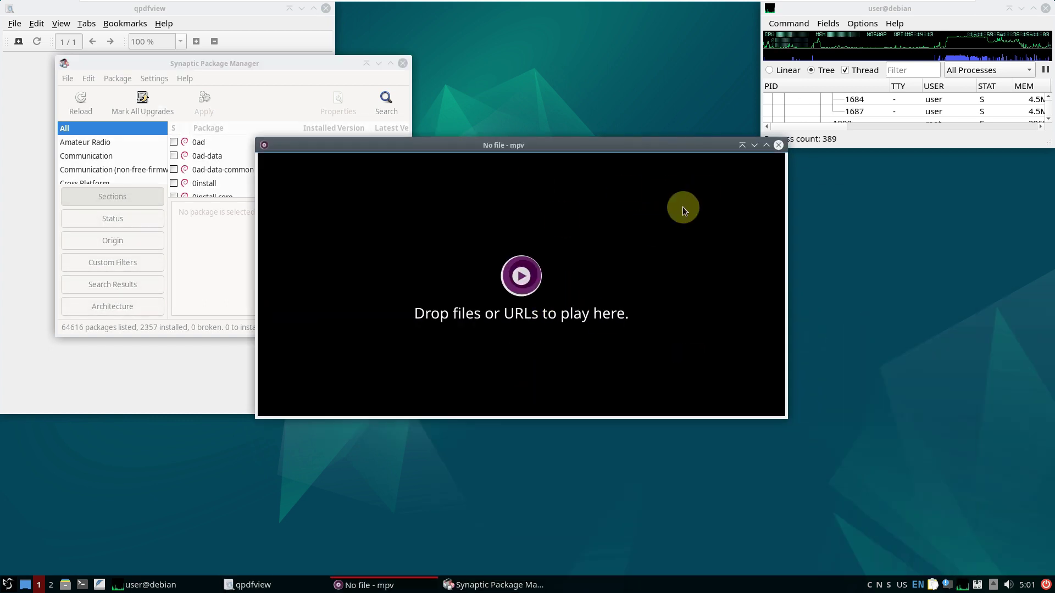
Close mpv, separate Synaptic and qpdfview, check qpdfview version 0.5.0, and close it
left_click(778, 146)
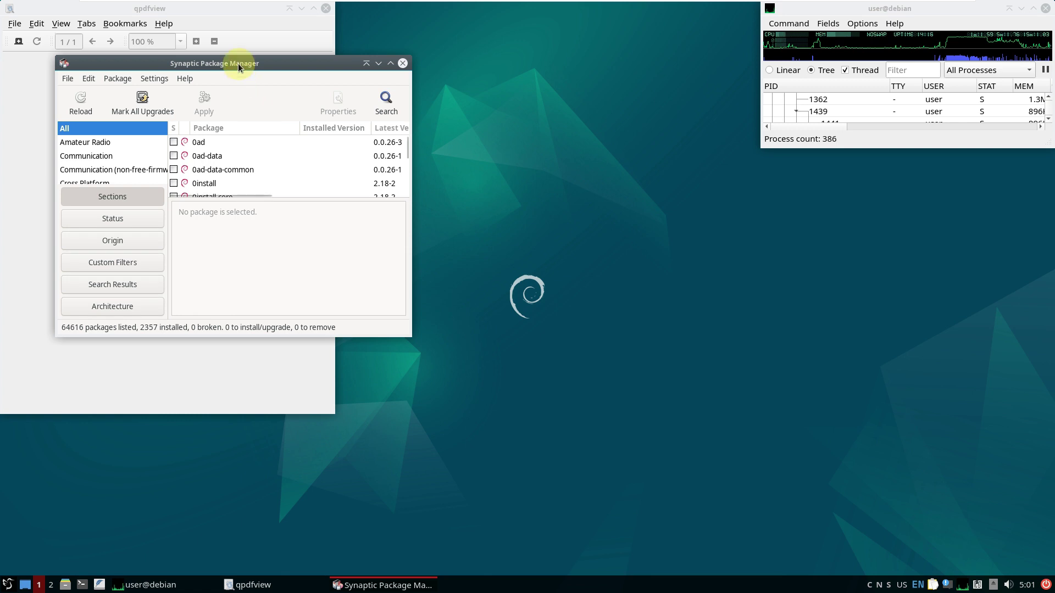
left_click_drag(238, 64, 620, 148)
left_click_drag(232, 13, 301, 67)
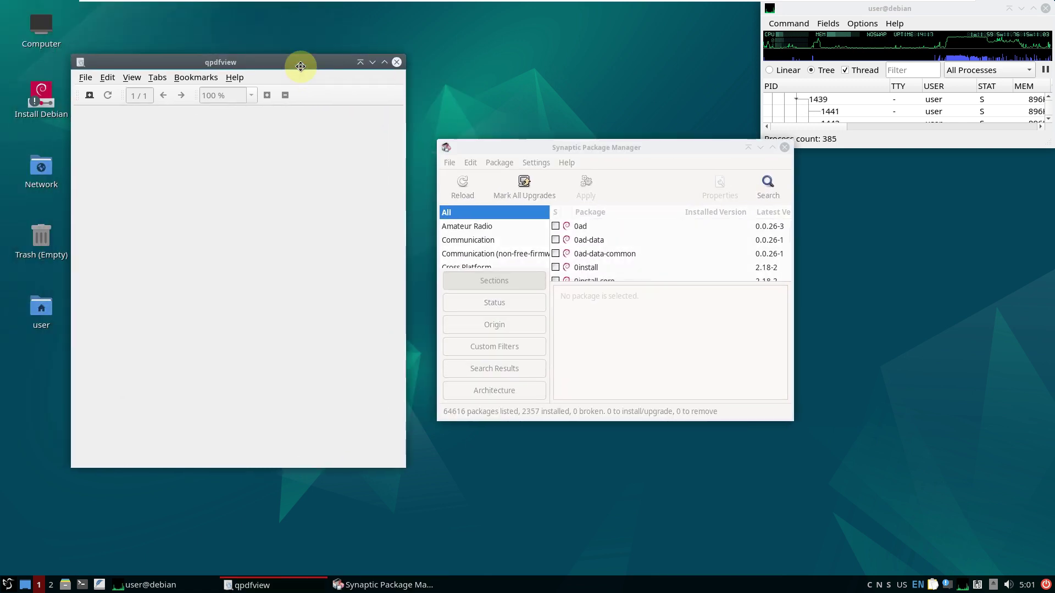
left_click(234, 77)
left_click(244, 107)
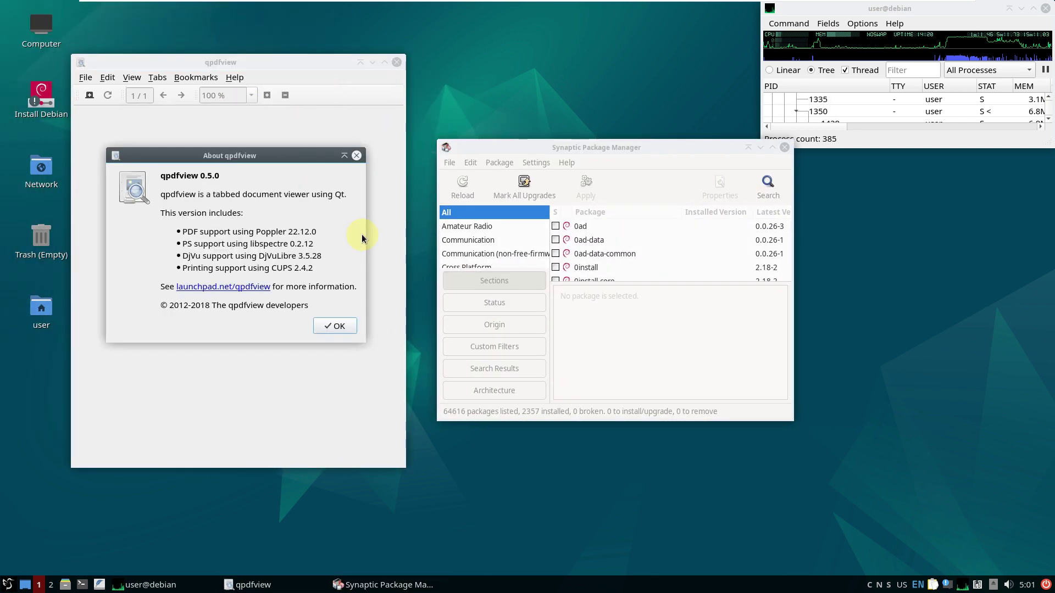
left_click(333, 325)
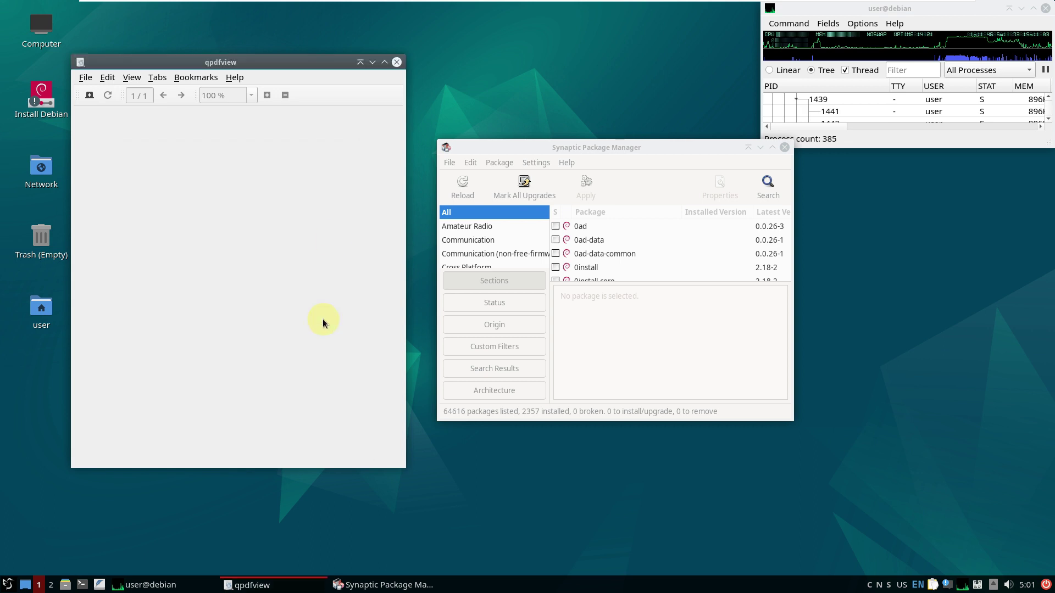
left_click(396, 62)
Move Synaptic Package Manager toward the upper left of the screen
left_click(537, 162)
left_click(548, 153)
left_click_drag(548, 152, 438, 107)
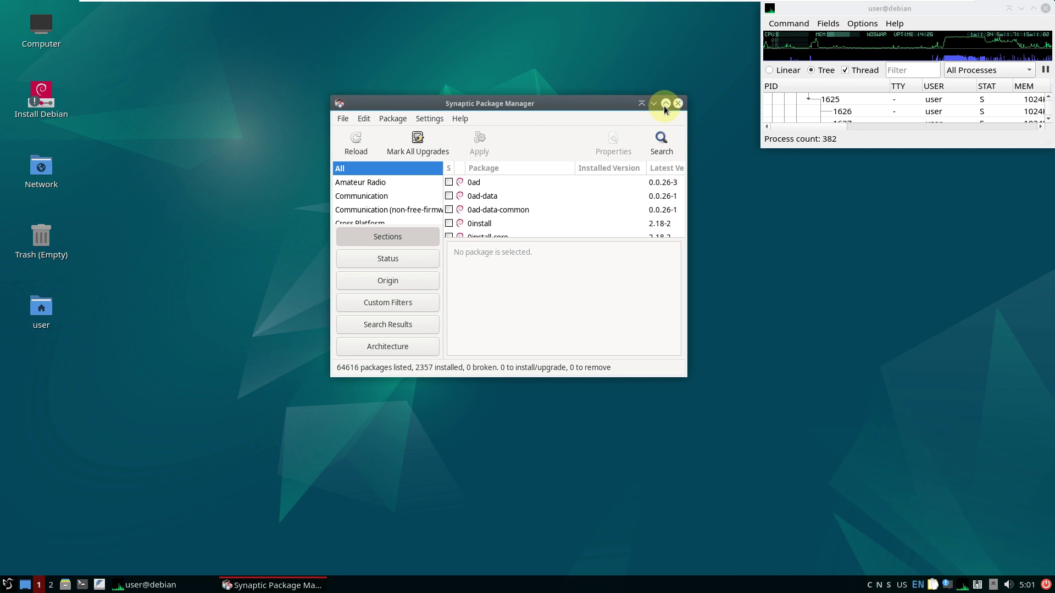
Maximize Synaptic, enlarge the package list, and view its version information
left_click(664, 110)
left_click_drag(393, 258, 393, 545)
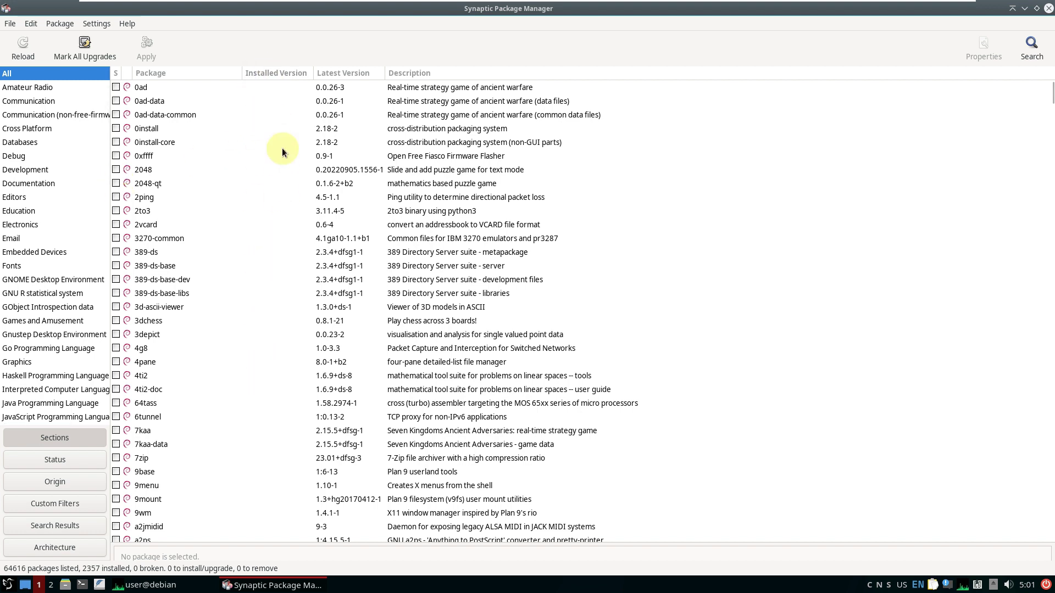
left_click(126, 23)
left_click(142, 83)
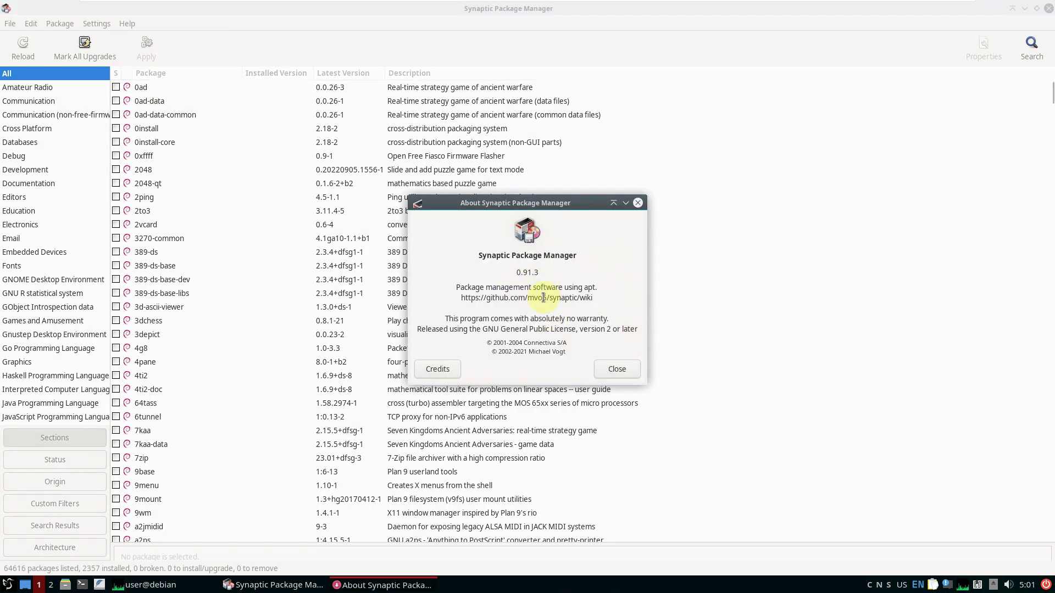
left_click(615, 370)
Select the binutils-x86-64-linux-gnu package in the list, then close Synaptic
left_click_drag(1050, 92, 1052, 105)
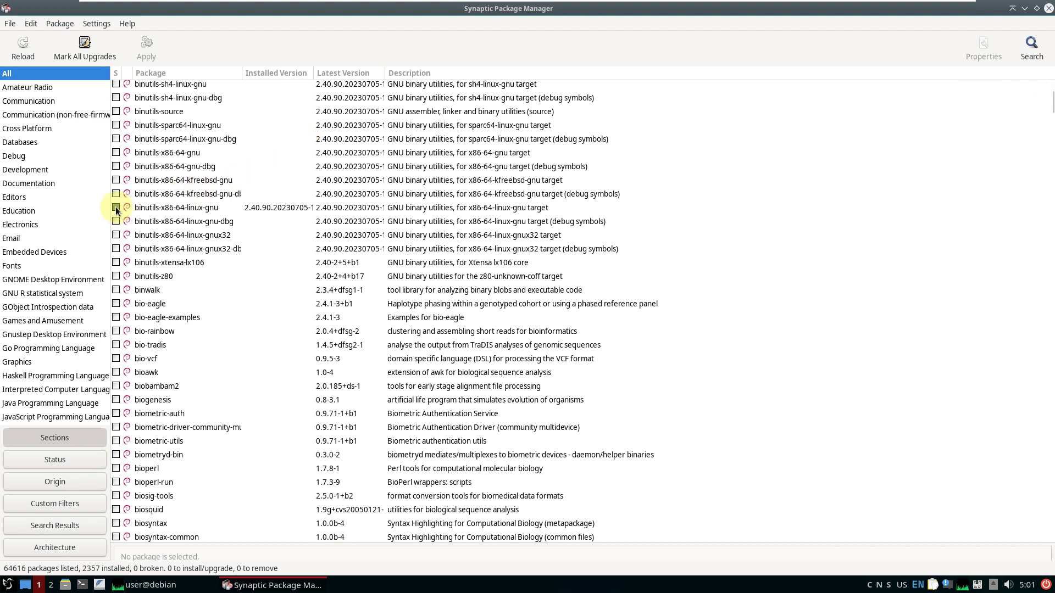
left_click(258, 209)
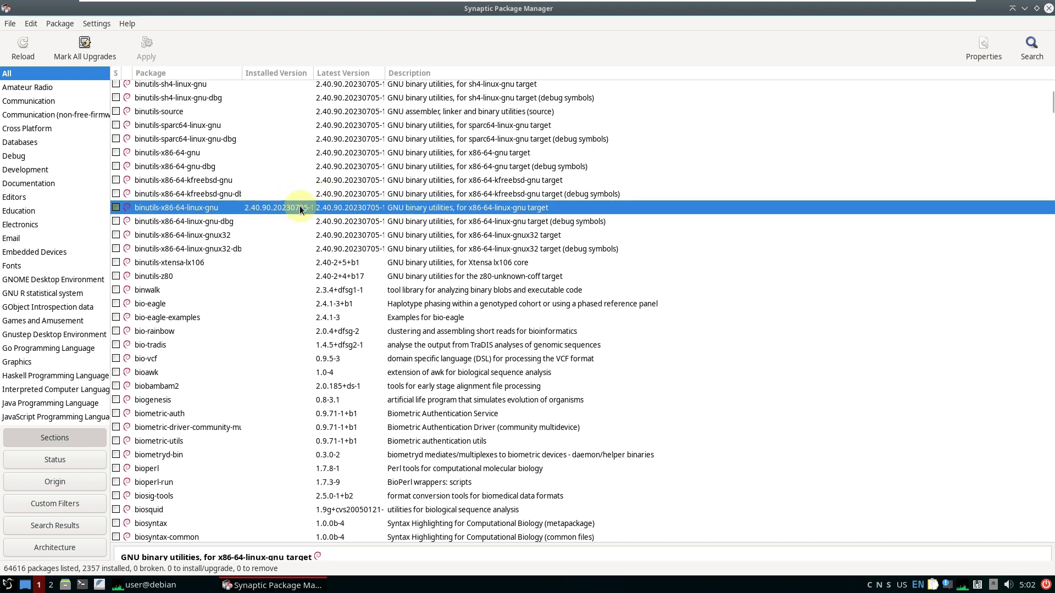
left_click_drag(1051, 105, 1026, 83)
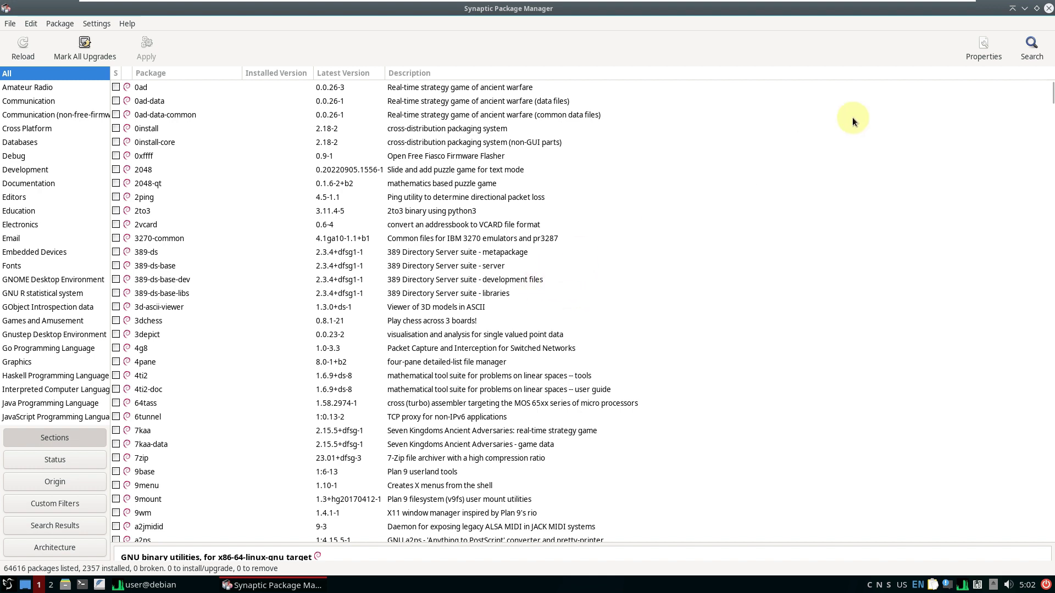
left_click(1046, 12)
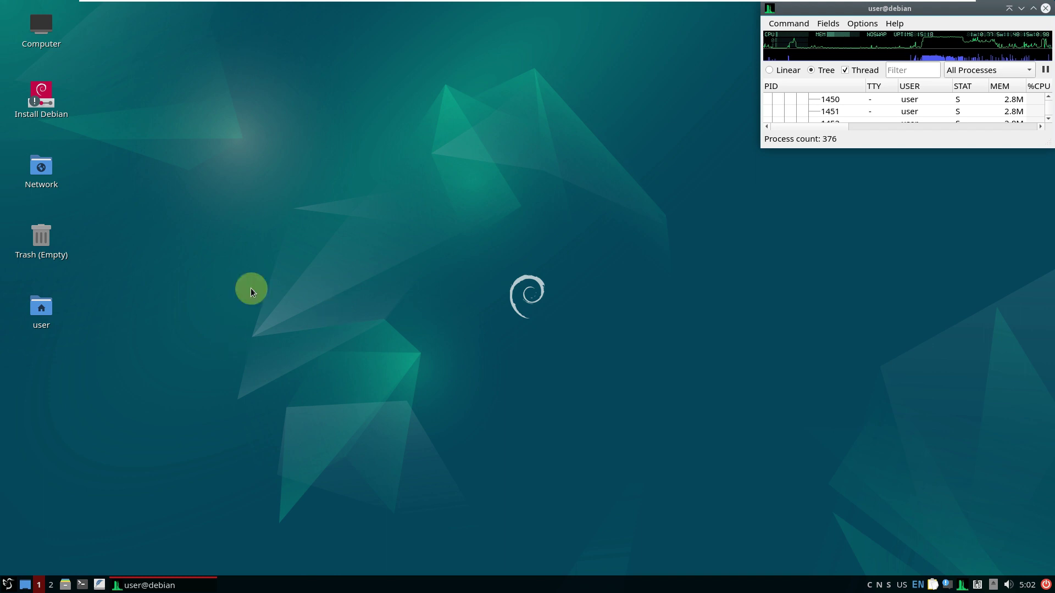
right_click(255, 190)
left_click(323, 352)
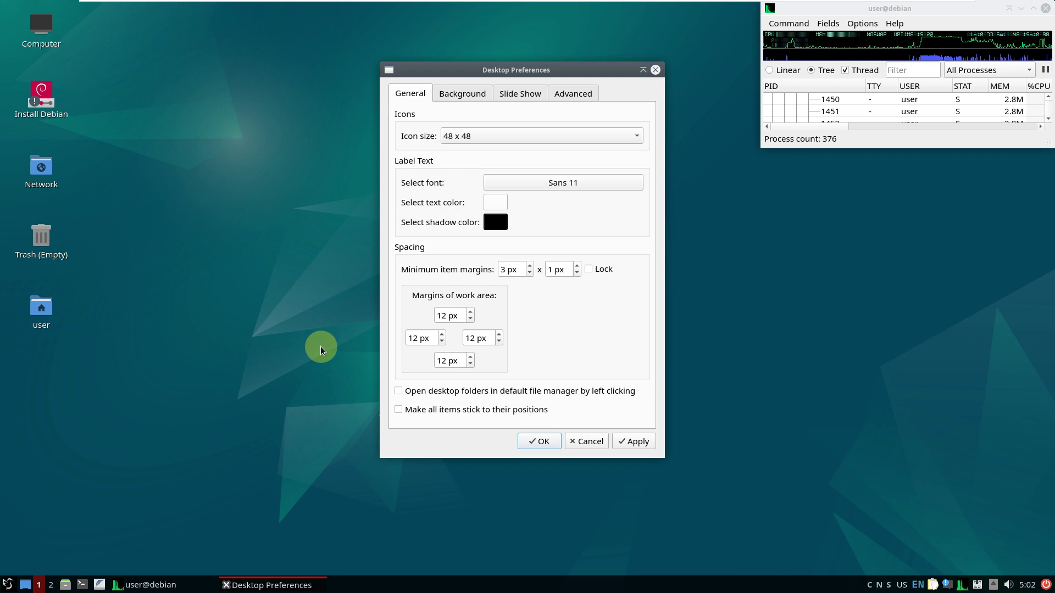
left_click(465, 94)
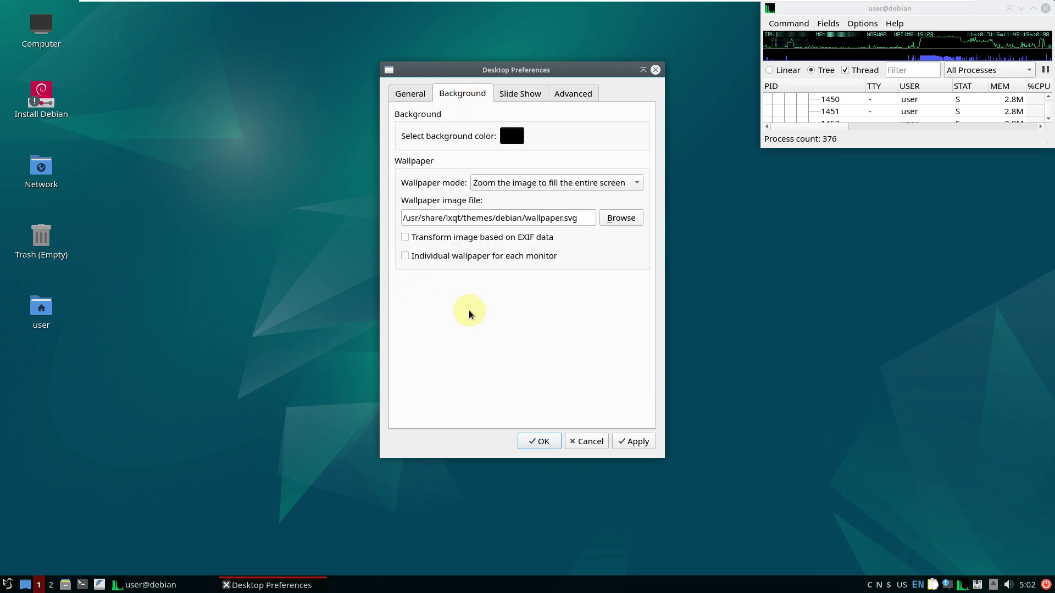
left_click(620, 218)
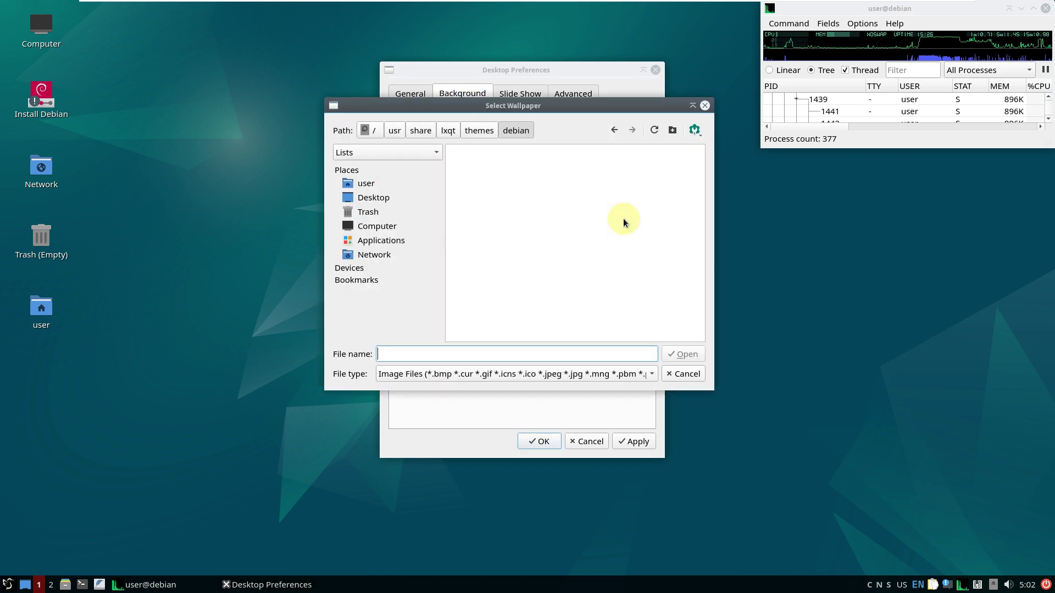
scroll(671, 233, "up", 4)
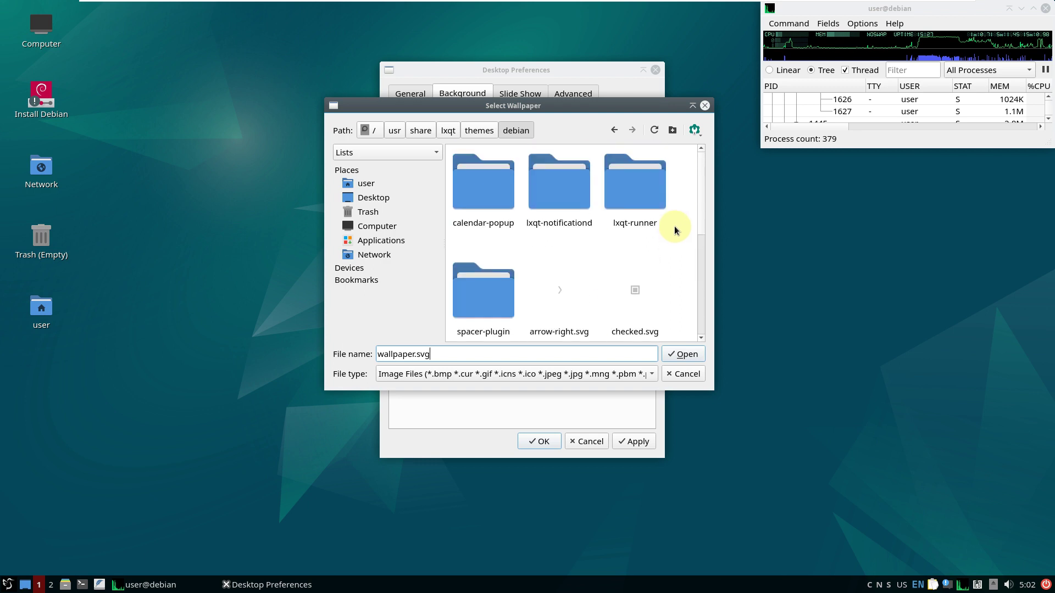
scroll(675, 231, "down", 4)
left_click(704, 105)
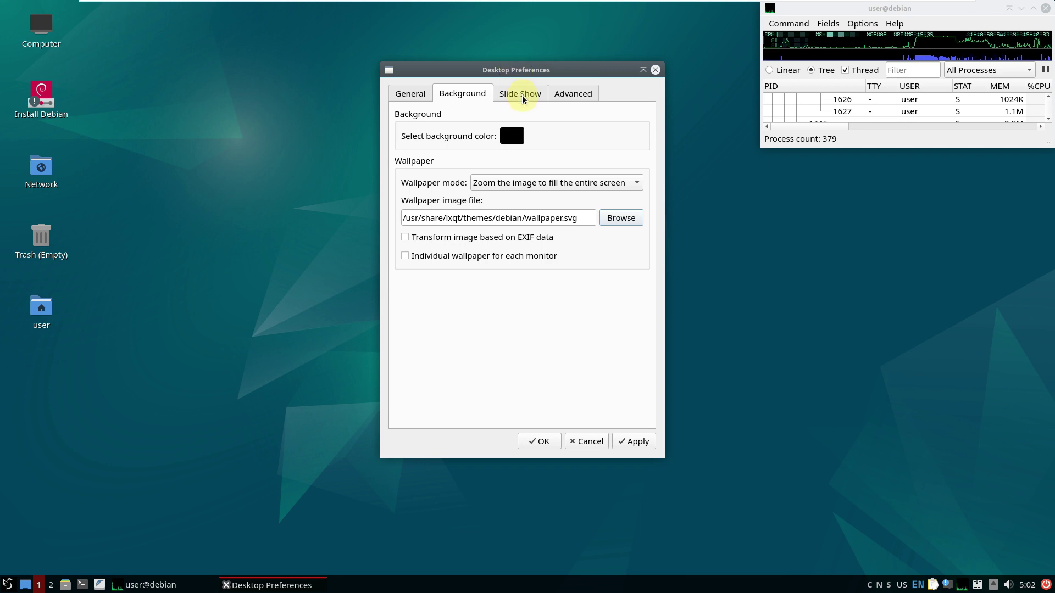
left_click(523, 97)
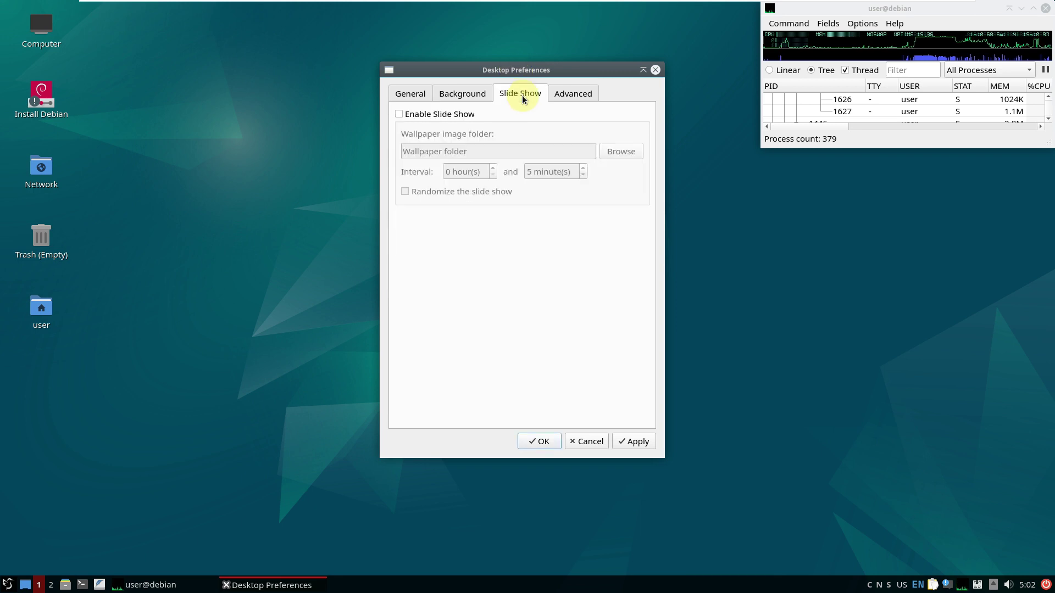
left_click(562, 96)
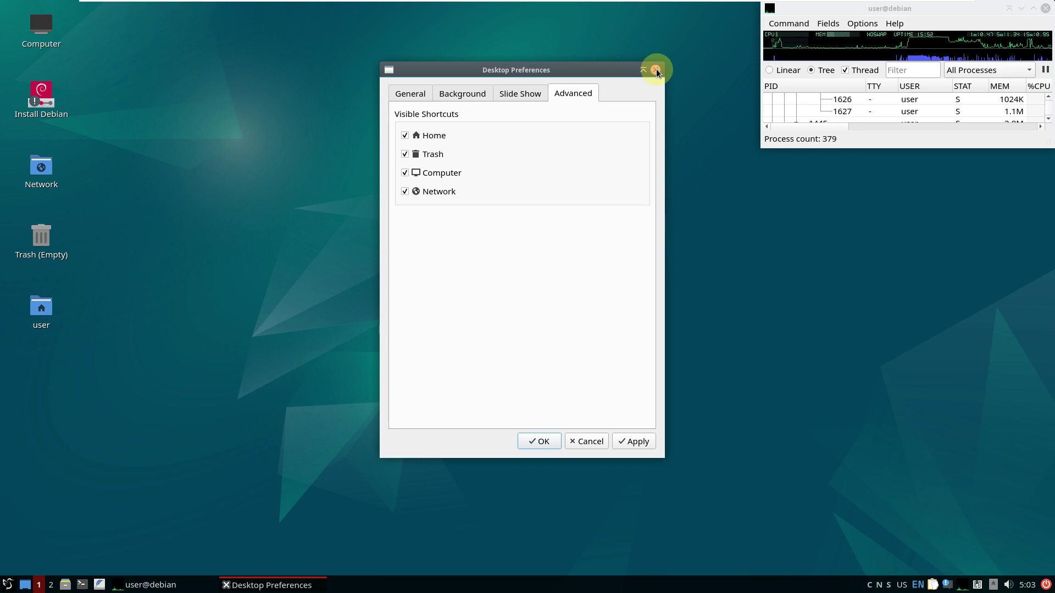
left_click(656, 70)
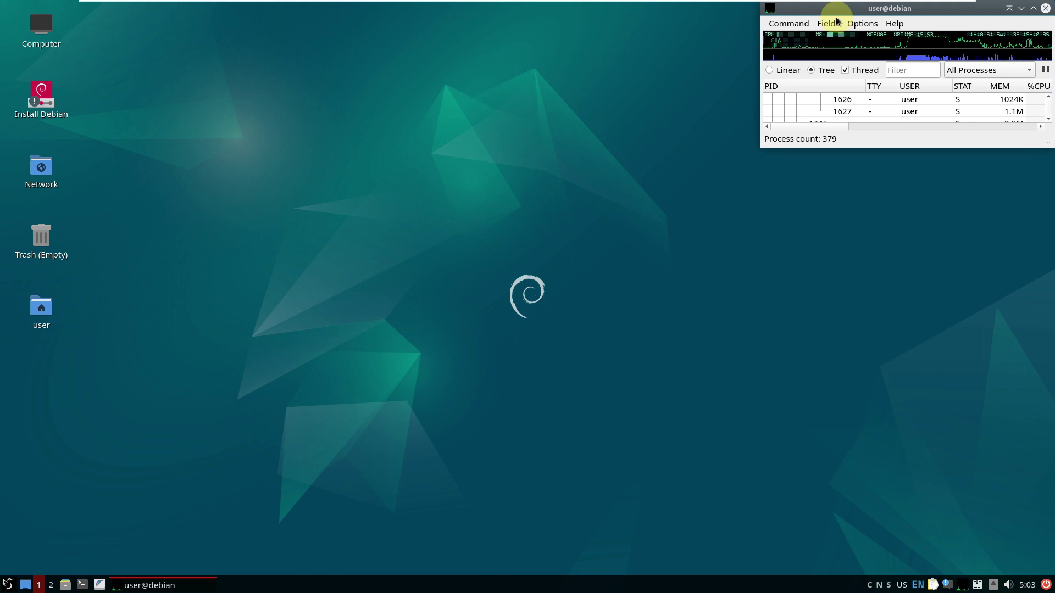
Check the July 2023 calendar, the volume mixer and a tray application's options
left_click(1025, 585)
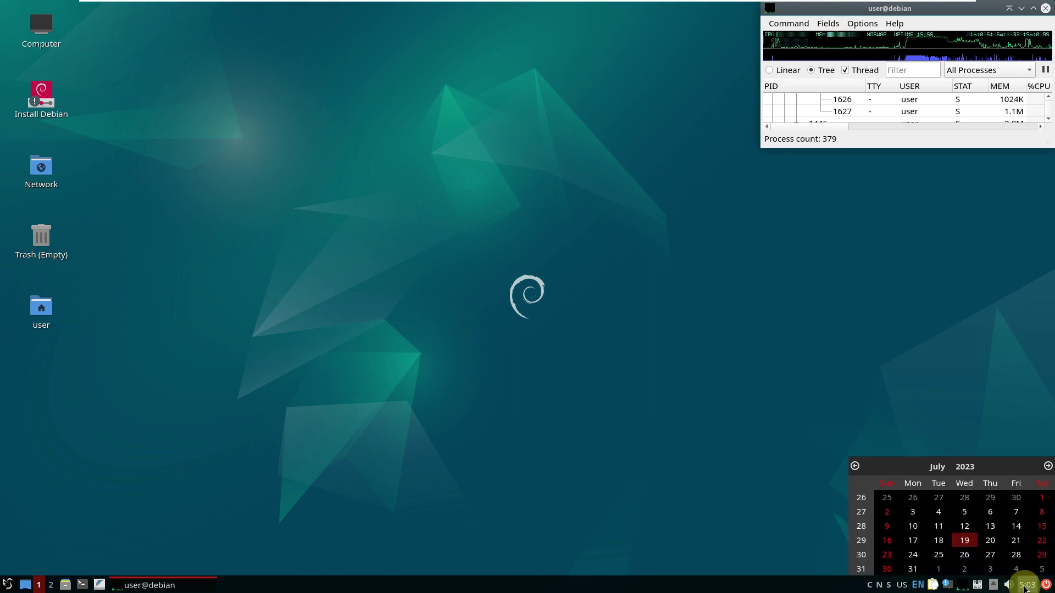
left_click(1009, 585)
left_click(1009, 585)
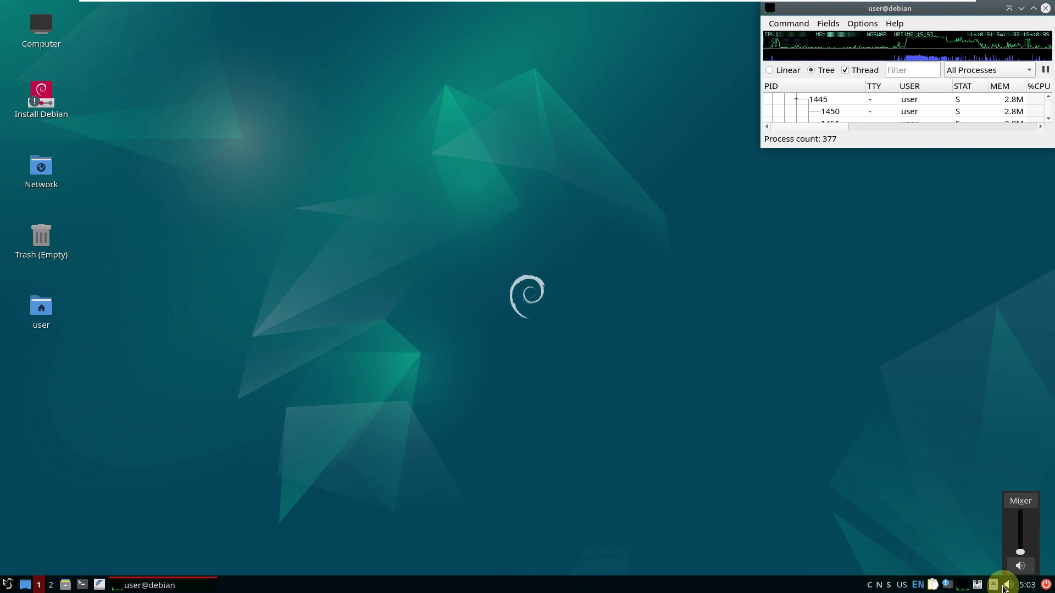
left_click(982, 587)
right_click(982, 587)
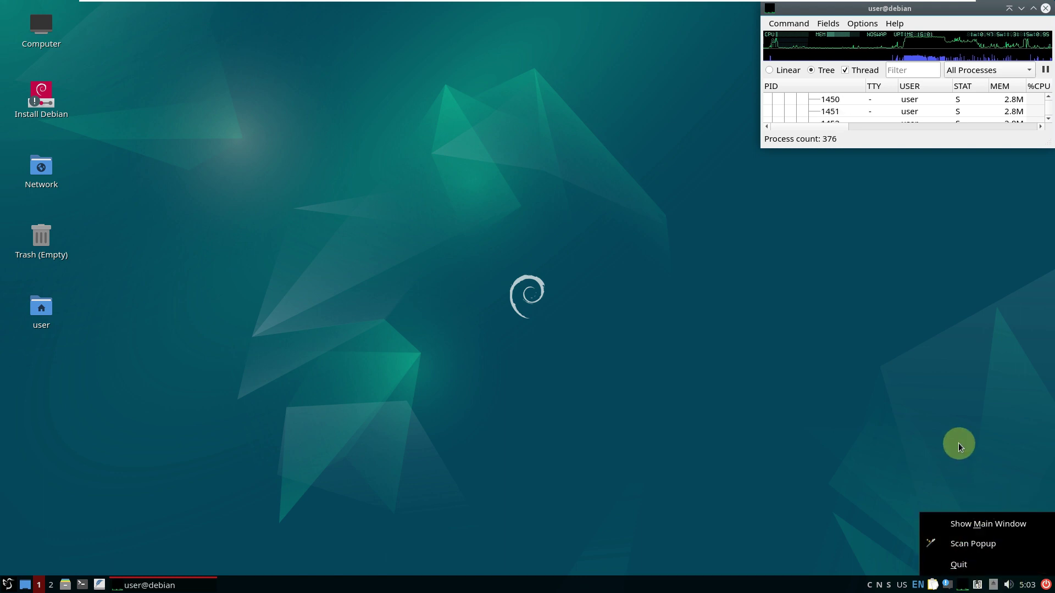
left_click(948, 523)
Clear all power-management notifications from the recent notifications list
left_click(947, 584)
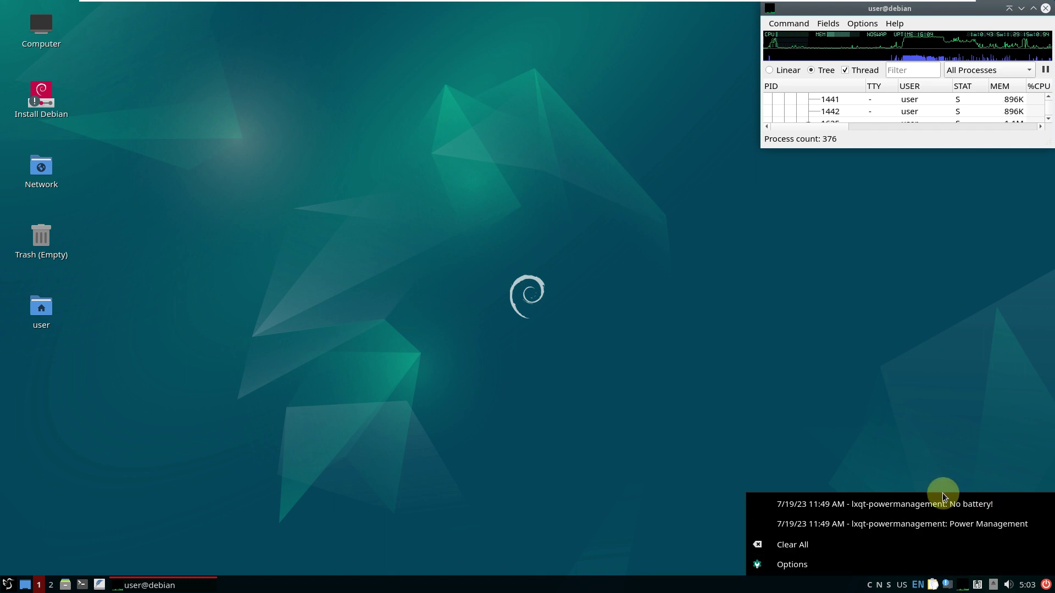
left_click(925, 549)
left_click(913, 353)
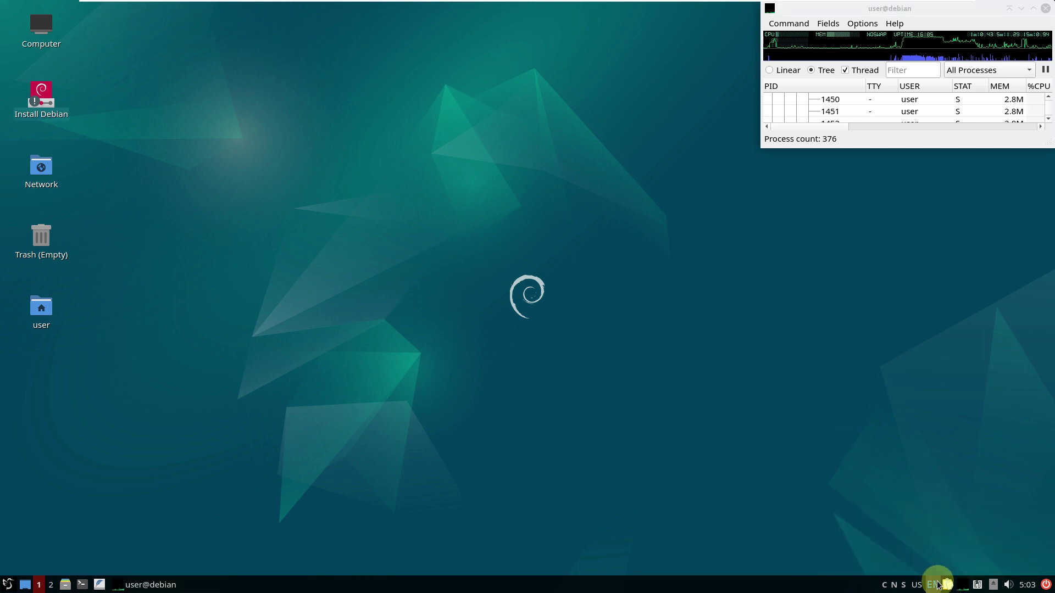
Review the panel configuration's Styling and Widgets pages, then close it
right_click(808, 587)
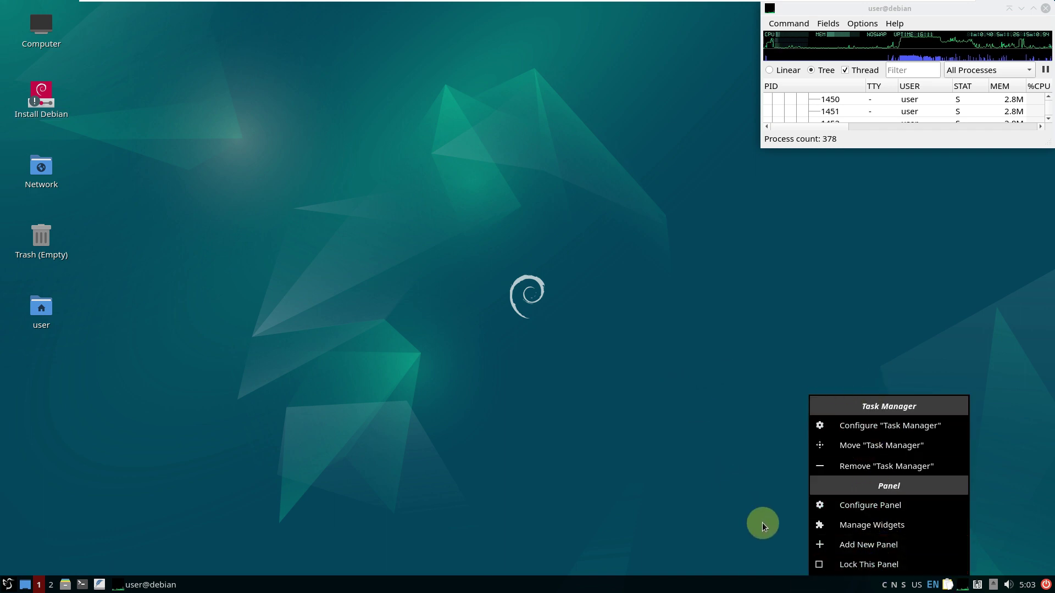
left_click(890, 505)
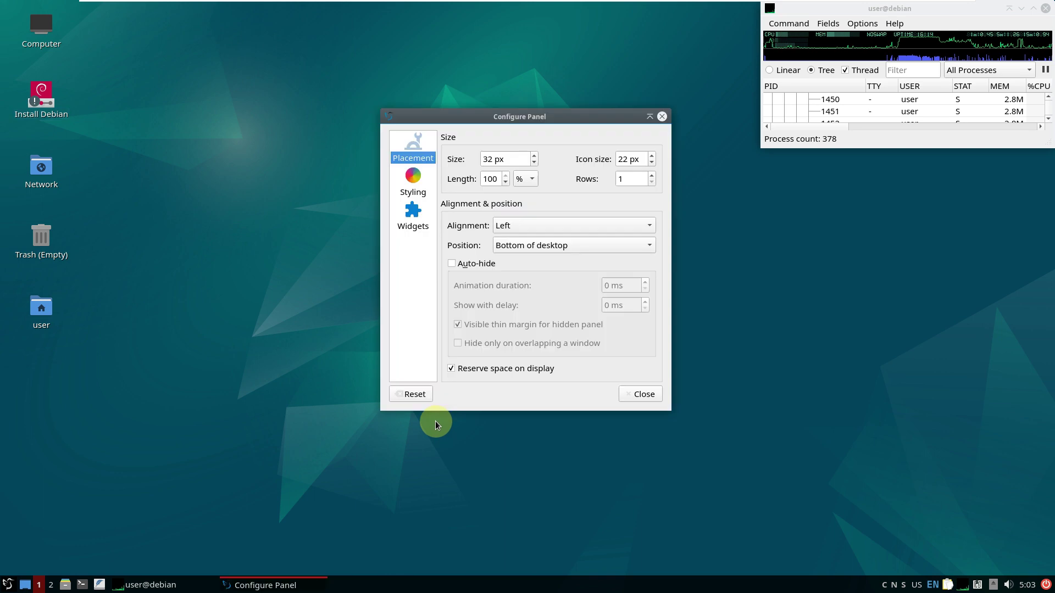
left_click(413, 182)
left_click(412, 216)
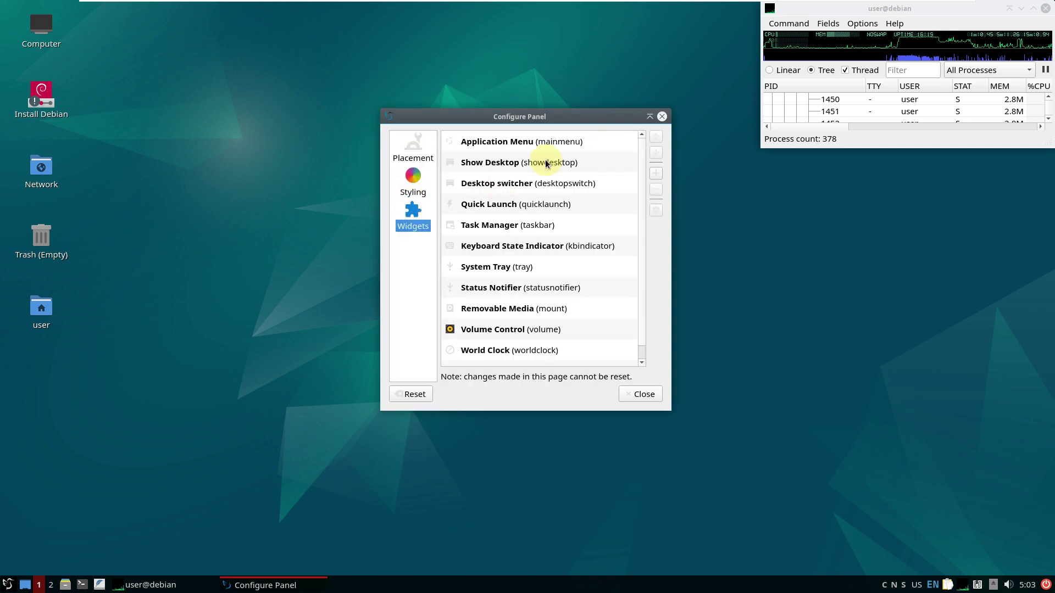
left_click(641, 394)
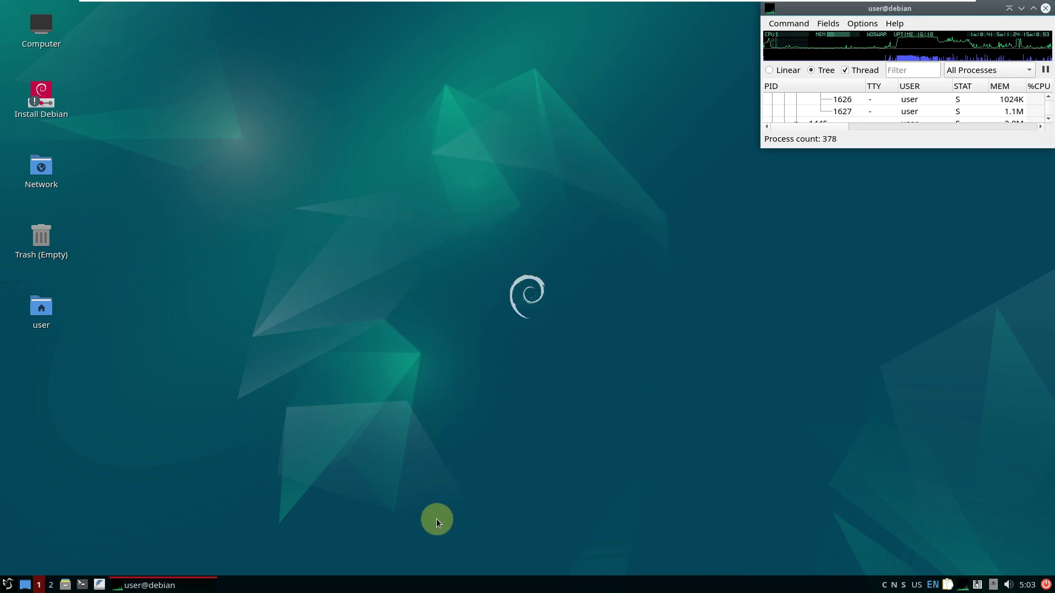
Maximize qps and scroll through the full process list
left_click(1033, 8)
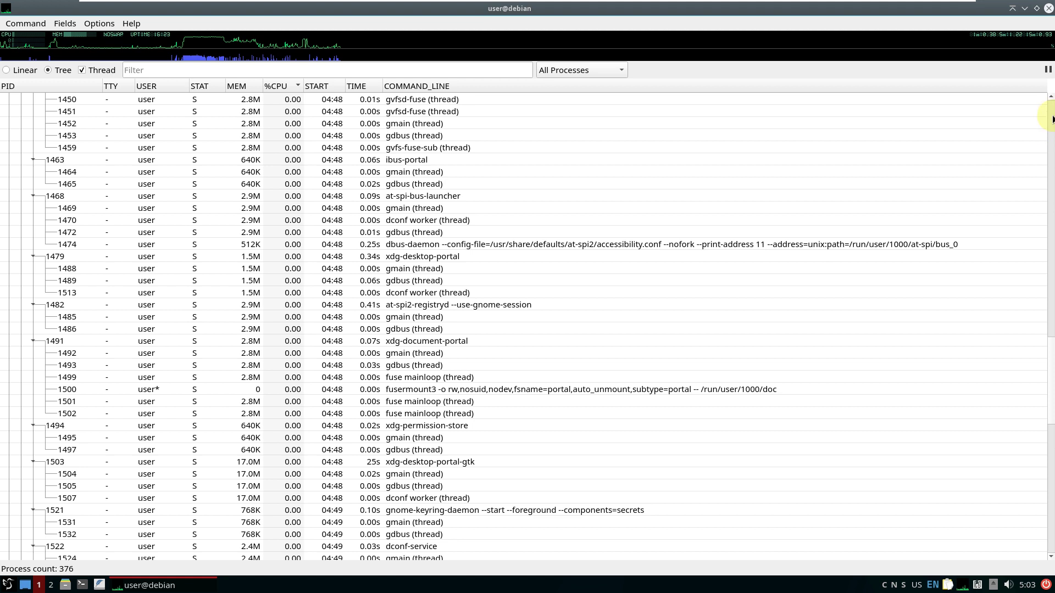
left_click(1051, 187)
left_click(1052, 233)
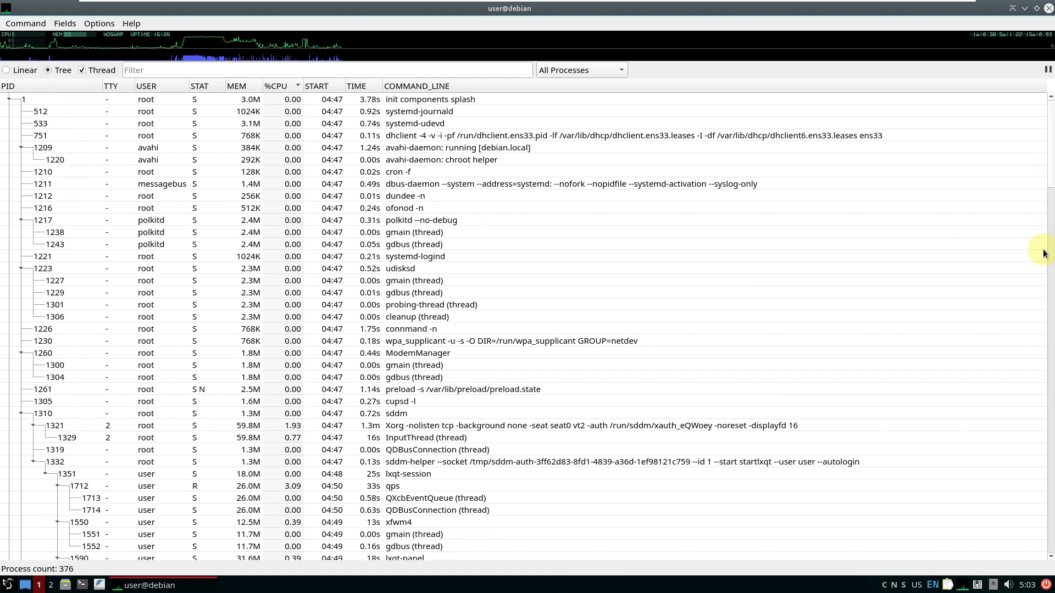
left_click_drag(1051, 175, 1048, 581)
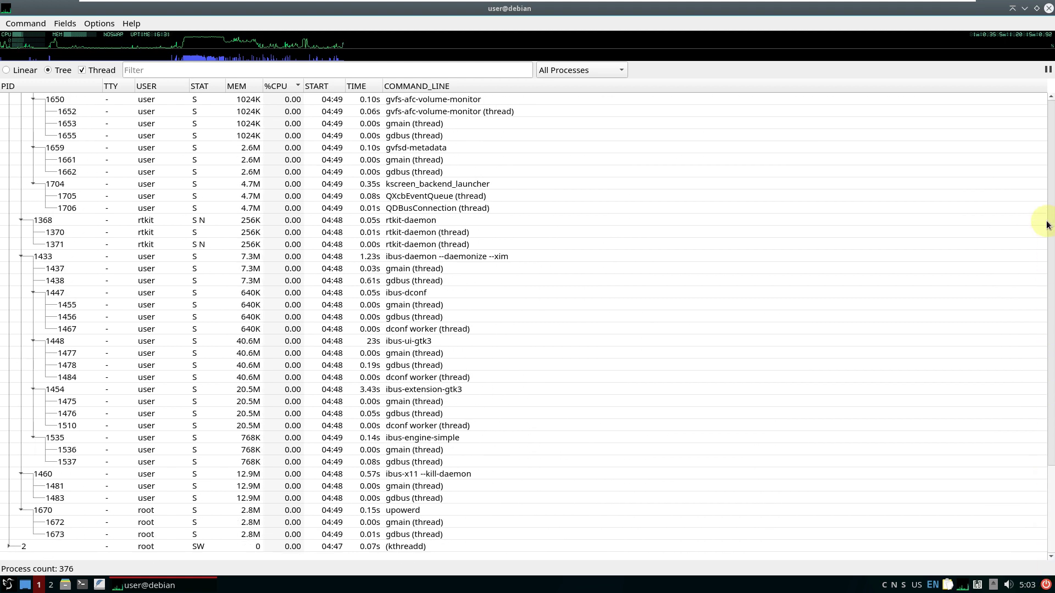
scroll(398, 234, "up", 15)
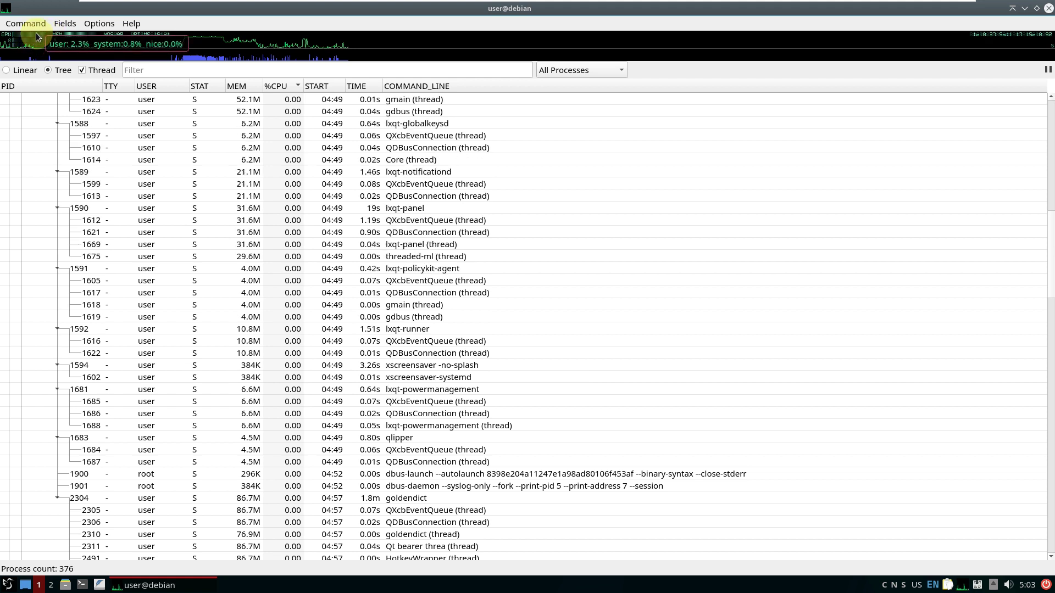
Inspect the CPU, MEM and swap graphs, then close qps
mouse_move(71, 34)
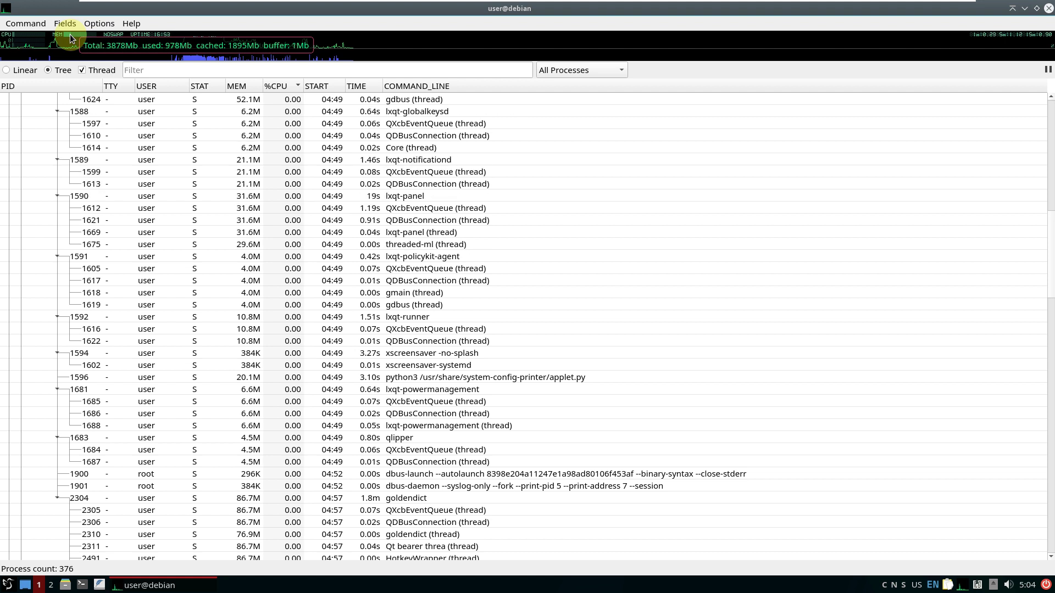
mouse_move(110, 38)
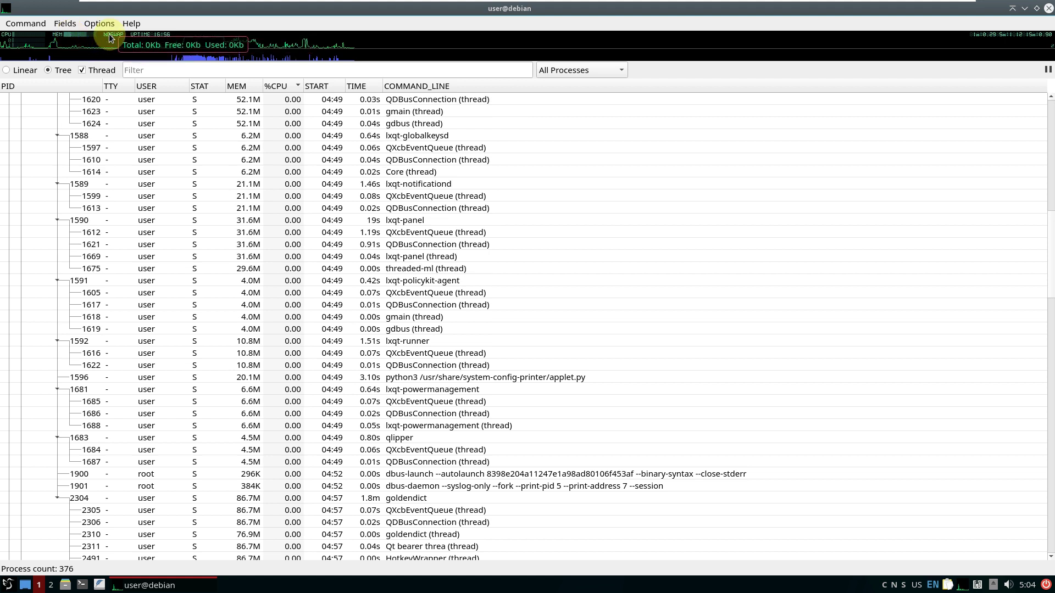
mouse_move(157, 37)
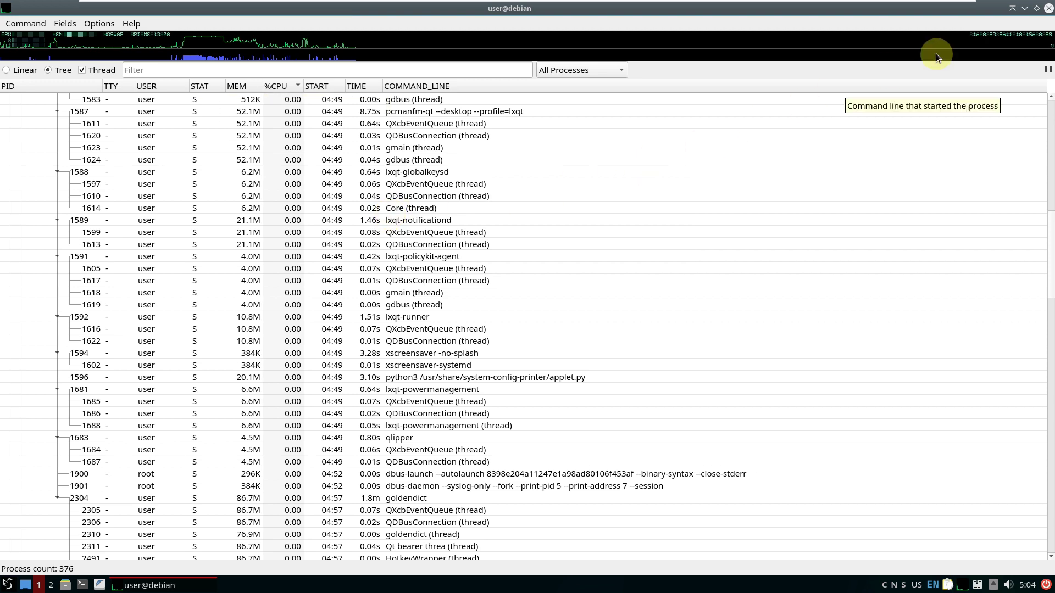
left_click(1049, 12)
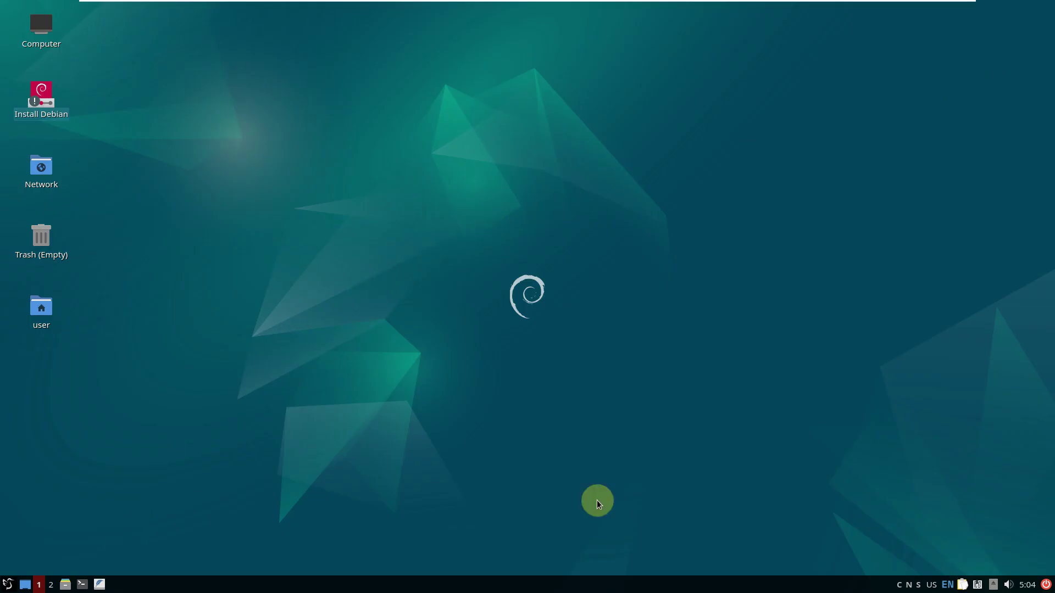
From the panel's leave dialog, choose Shutdown and confirm with Yes
left_click(1047, 585)
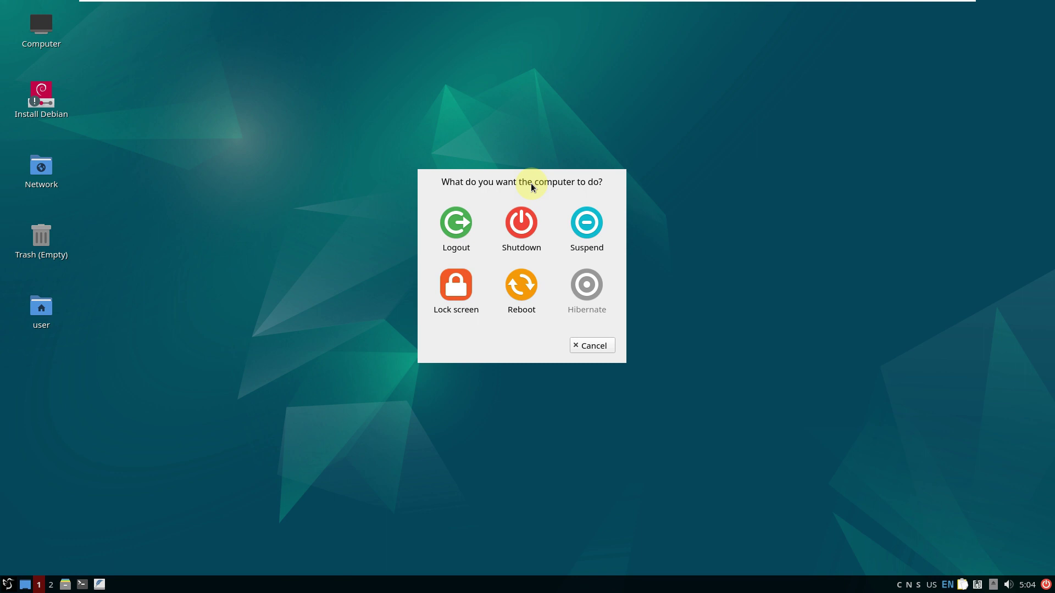
left_click(531, 223)
left_click(574, 260)
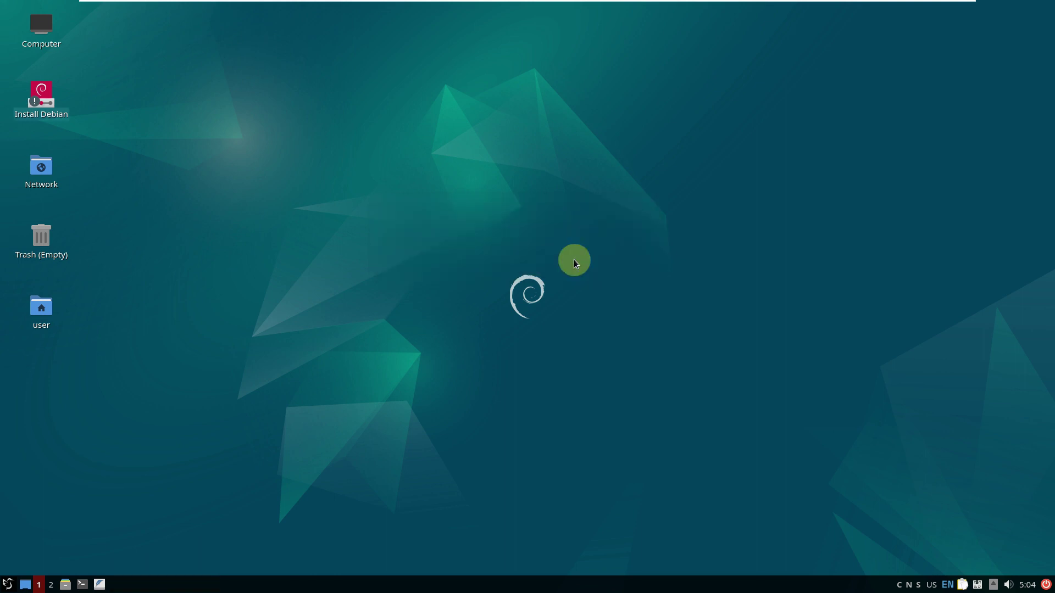